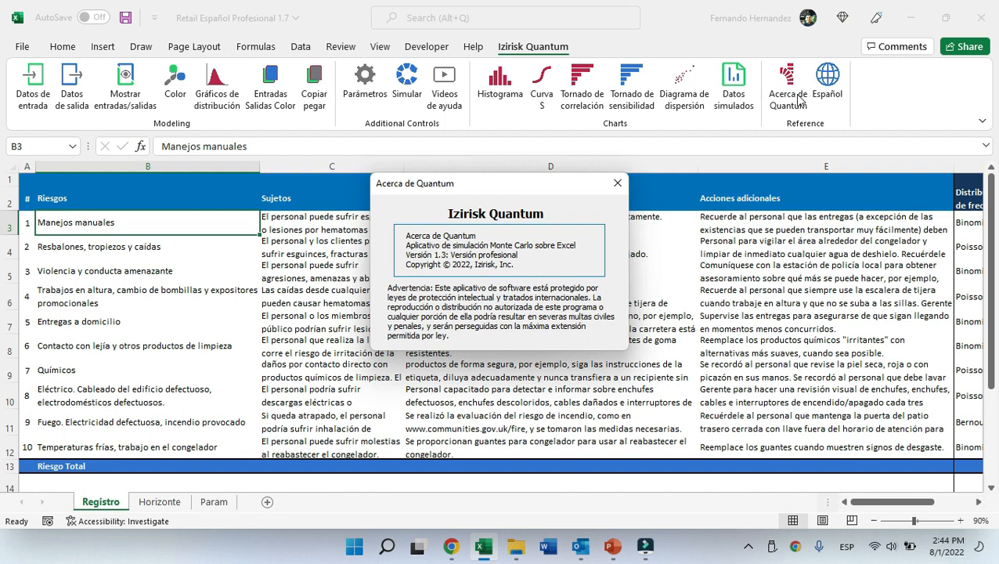
Close the Acerca de Quantum information box and highlight the list of risks in the Riesgos column.
{"action": "left_click", "coordinate": [618, 183]}
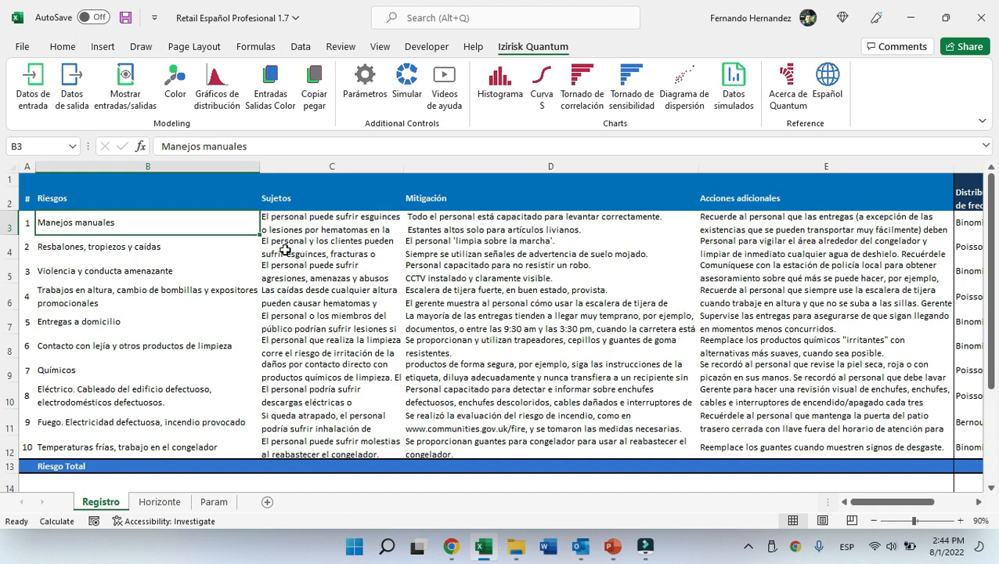
{"action": "key", "text": "ctrl+shift+Down"}
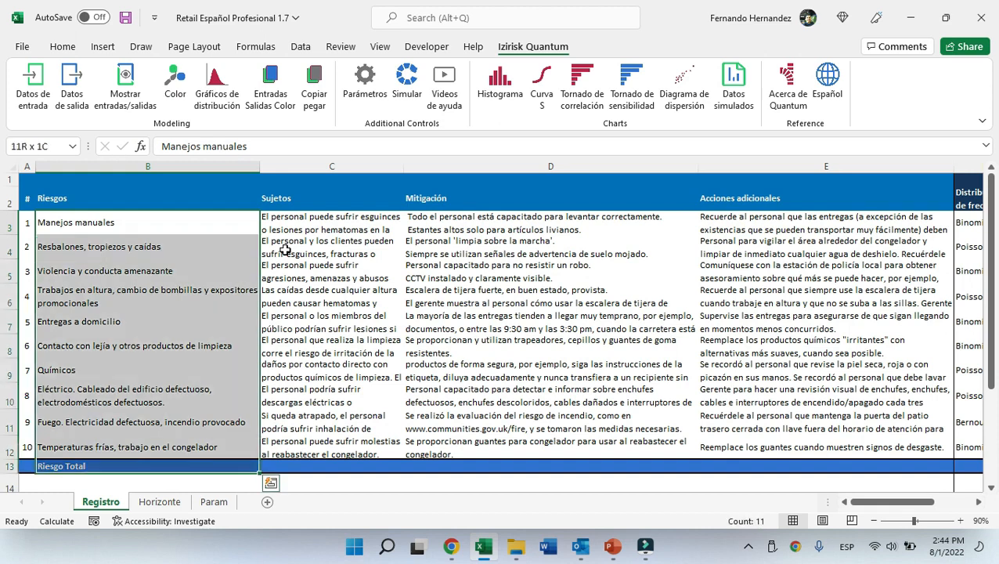
{"action": "key", "text": "shift+Up"}
{"action": "key", "text": "shift+Up"}
{"action": "key", "text": "shift+Up"}
{"action": "key", "text": "shift+Up"}
{"action": "key", "text": "shift+Up"}
{"action": "key", "text": "shift+Up"}
{"action": "key", "text": "shift+Up"}
{"action": "key", "text": "shift+Up"}
{"action": "key", "text": "shift+Up"}
{"action": "key", "text": "shift+Up"}
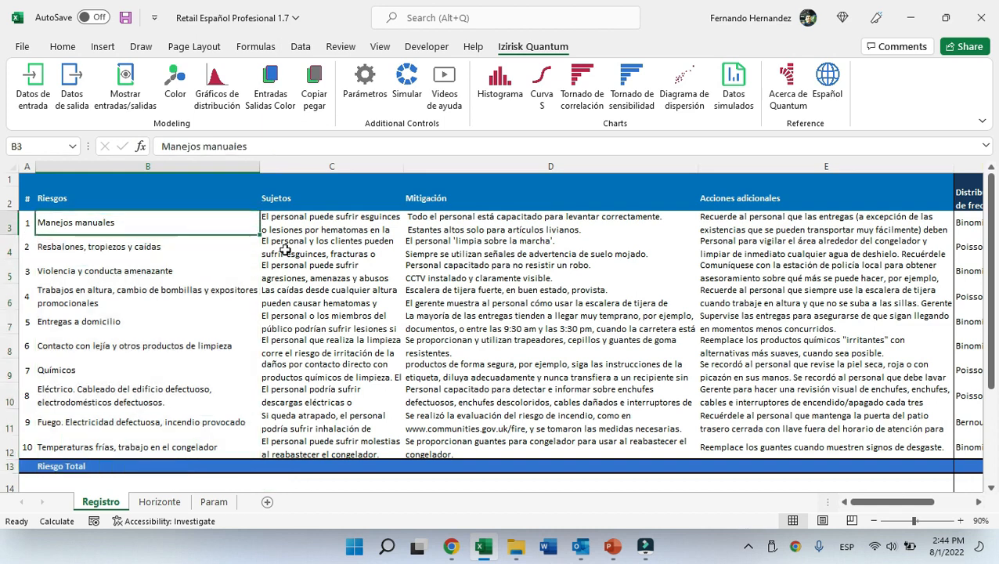
Examine the individual risks and their Sujetos, Mitigación and Acciones adicionales entries in rows 3 to 12.
{"action": "left_click", "coordinate": [151, 249]}
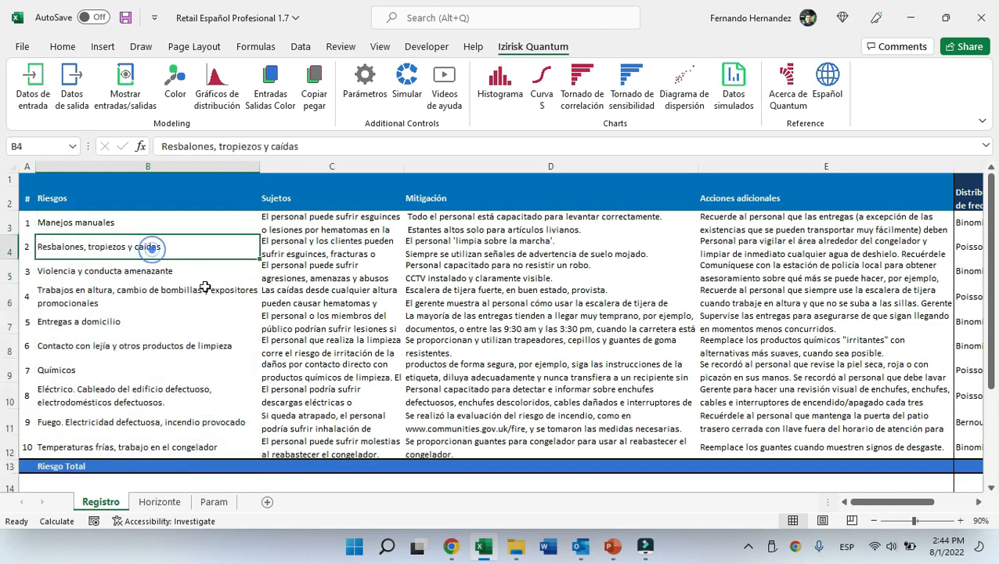
{"action": "left_click", "coordinate": [150, 319]}
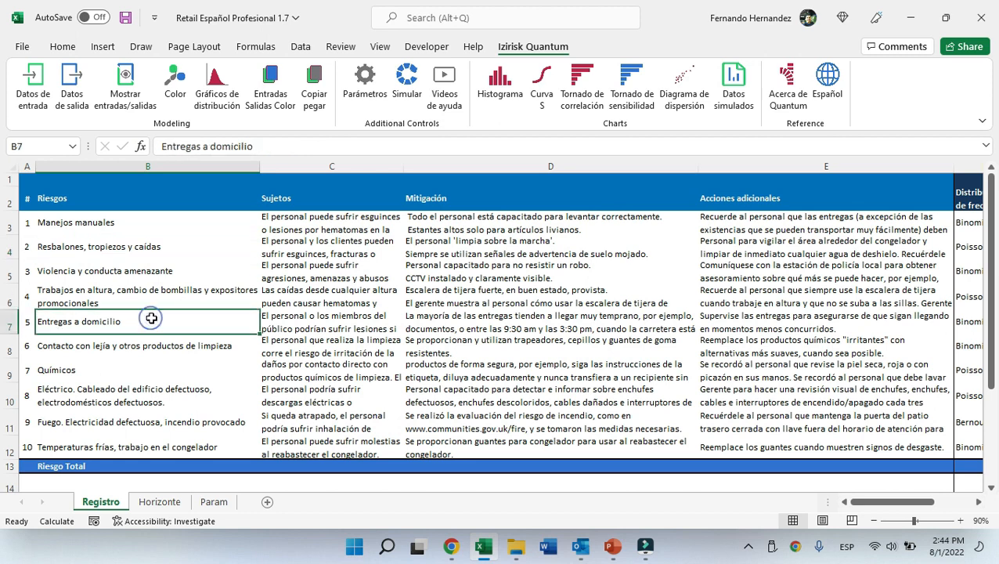
{"action": "left_click", "coordinate": [152, 396]}
{"action": "left_click", "coordinate": [180, 424]}
{"action": "left_click", "coordinate": [196, 444]}
{"action": "left_click_drag", "start_coordinate": [196, 222], "coordinate": [201, 443]}
{"action": "left_click_drag", "start_coordinate": [303, 223], "coordinate": [326, 448]}
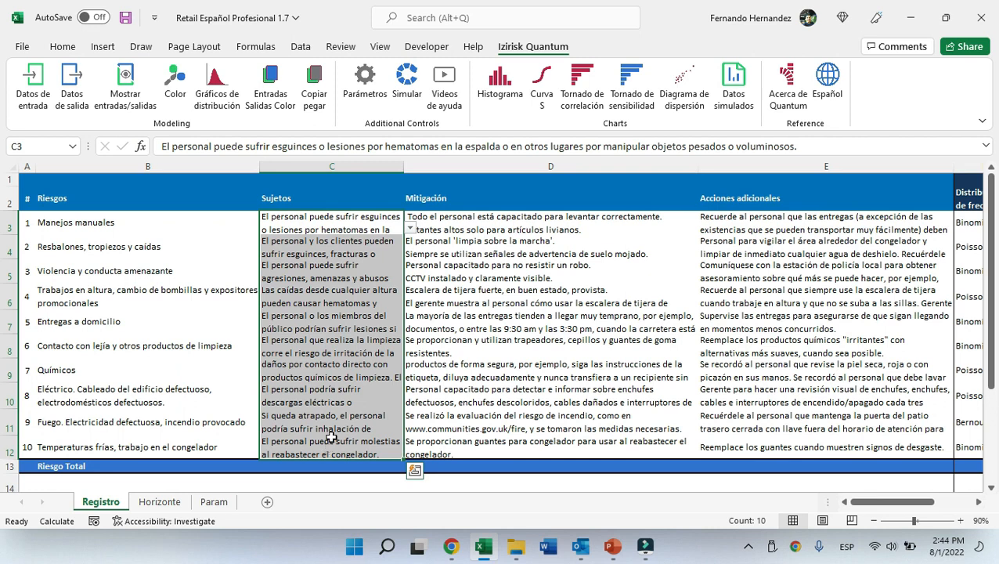
{"action": "left_click_drag", "start_coordinate": [485, 215], "coordinate": [479, 443]}
{"action": "left_click_drag", "start_coordinate": [792, 221], "coordinate": [804, 440]}
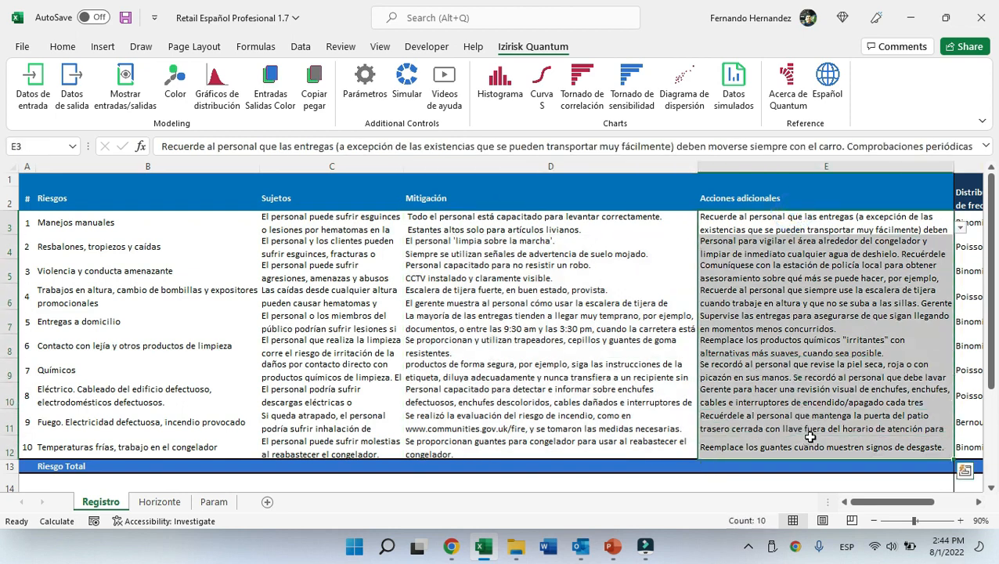
Hide the Sujetos, Mitigación and Acciones adicionales columns (C to E).
{"action": "left_click_drag", "start_coordinate": [735, 164], "coordinate": [337, 166]}
{"action": "right_click", "coordinate": [379, 302]}
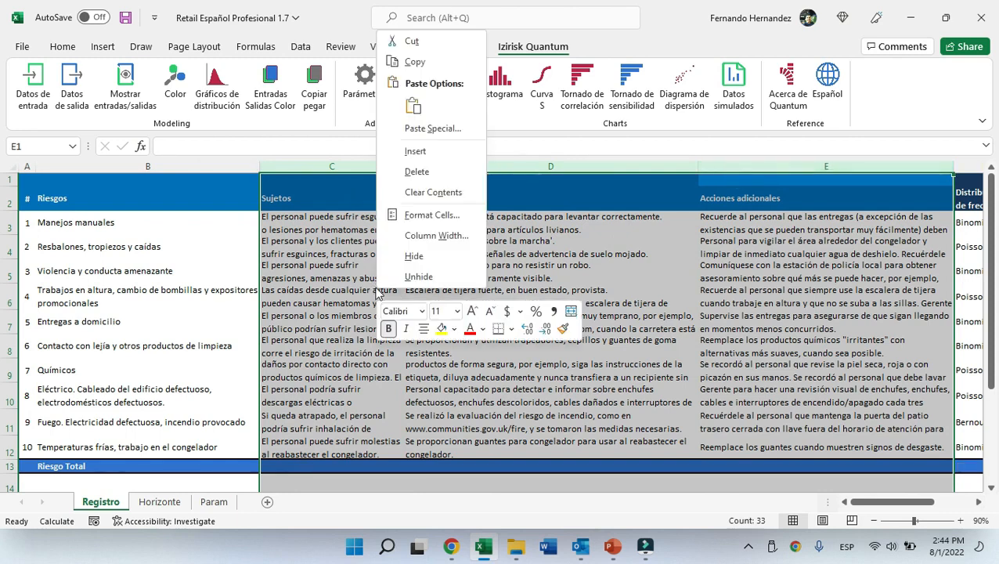
{"action": "left_click", "coordinate": [418, 277]}
{"action": "left_click", "coordinate": [288, 244]}
Examine each risk's Frecuencia, Severidad and Magnitud under COSTO INHERENTE, plus the Riesgo Total formula in O13.
{"action": "left_click_drag", "start_coordinate": [78, 223], "coordinate": [112, 442]}
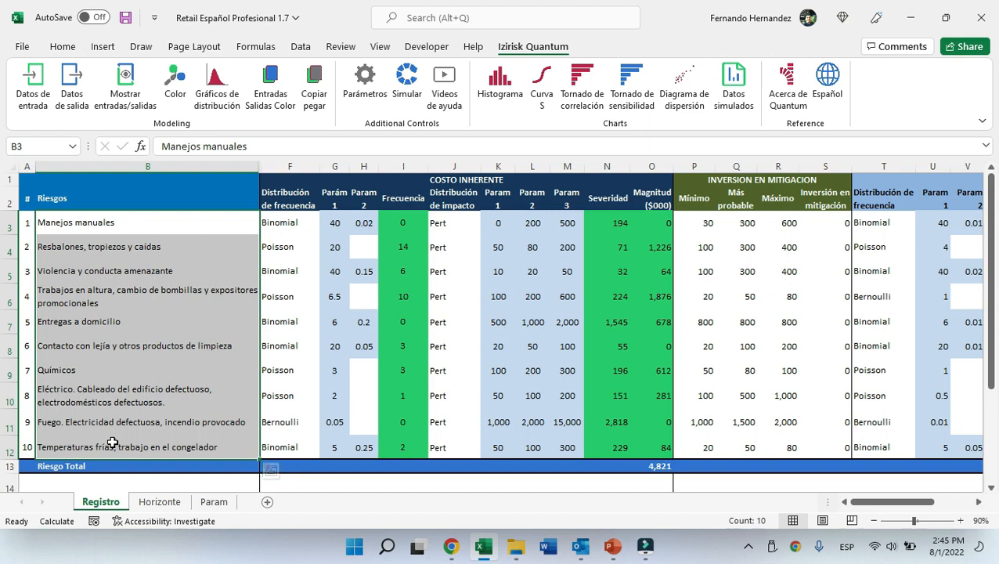
{"action": "left_click", "coordinate": [402, 164]}
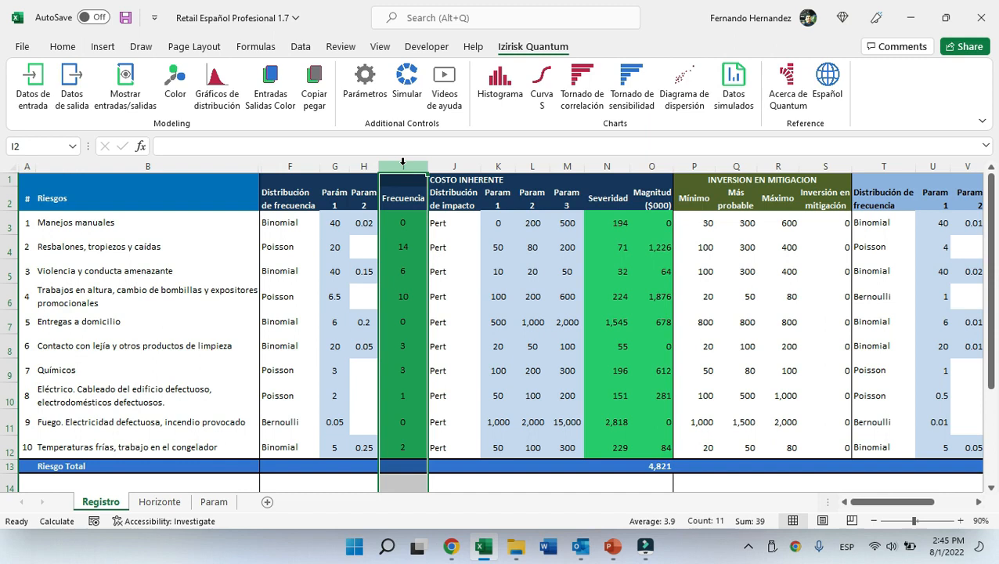
{"action": "left_click", "coordinate": [401, 162]}
{"action": "left_click", "coordinate": [404, 169]}
{"action": "left_click", "coordinate": [416, 193]}
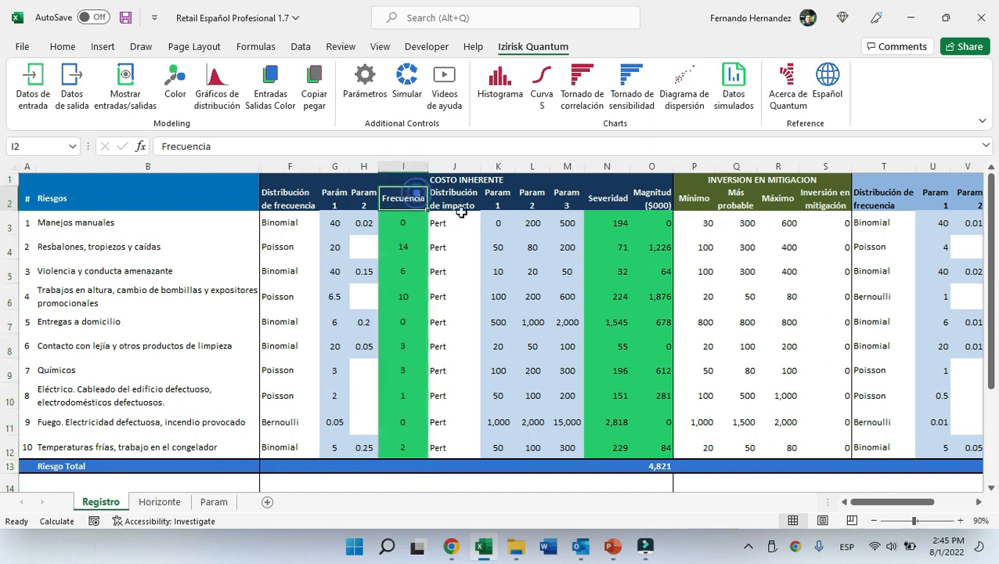
{"action": "left_click", "coordinate": [412, 164]}
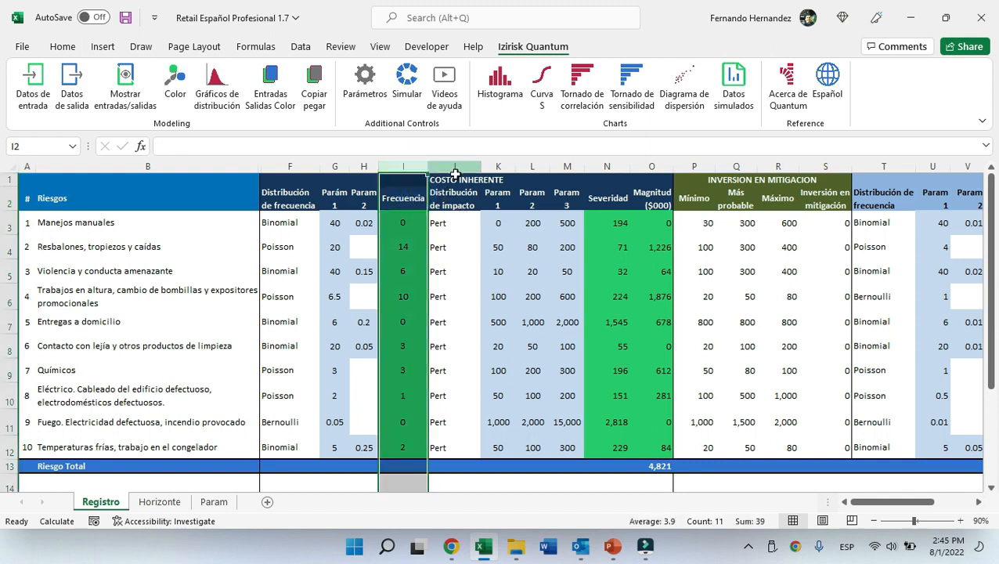
{"action": "left_click", "coordinate": [605, 165]}
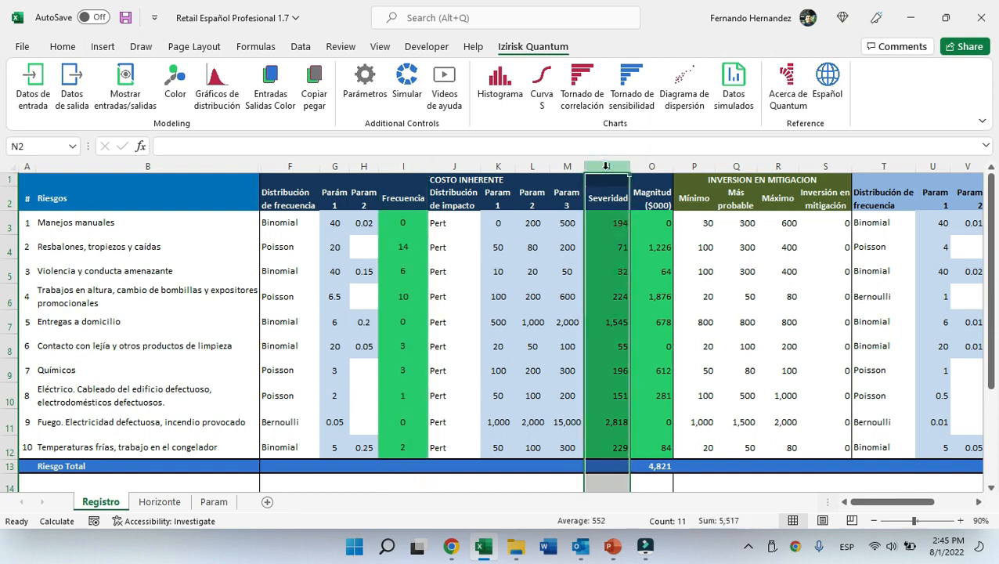
{"action": "left_click", "coordinate": [404, 165]}
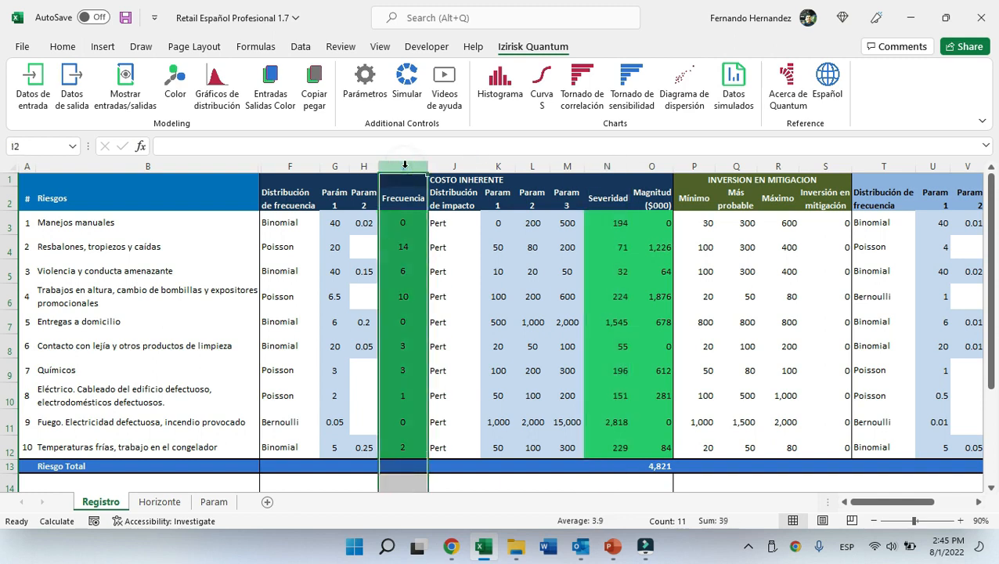
{"action": "left_click", "coordinate": [614, 165]}
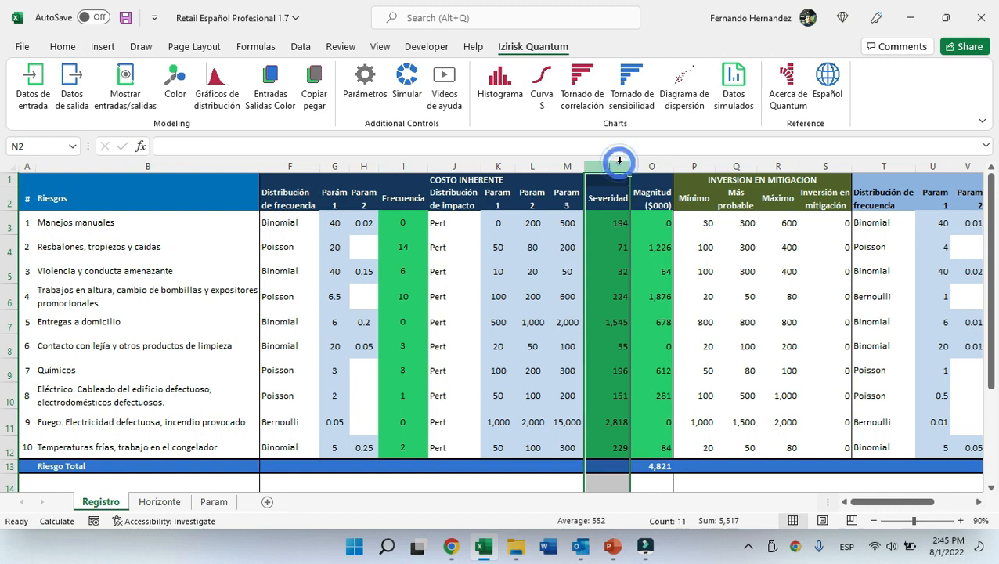
{"action": "left_click", "coordinate": [660, 167]}
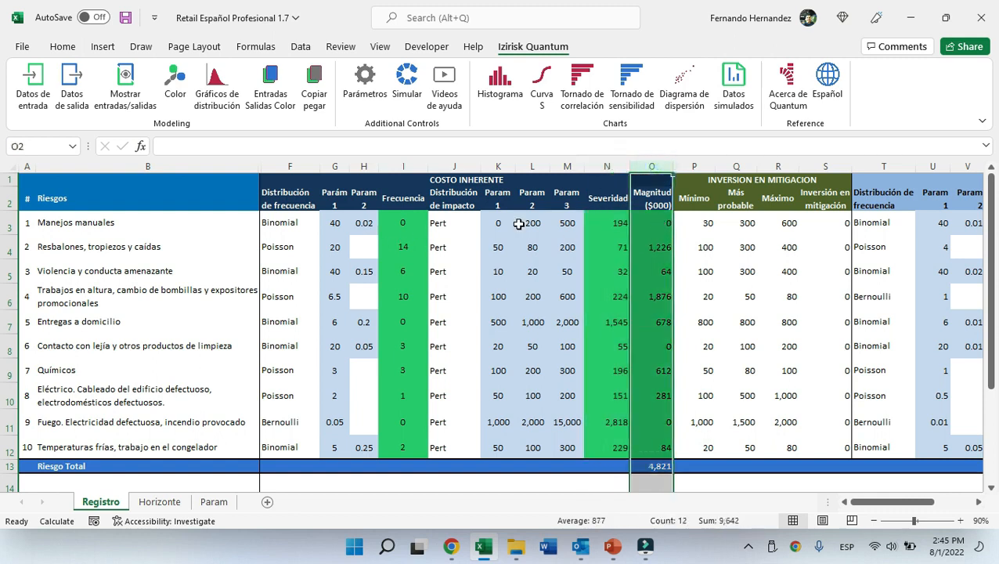
{"action": "left_click_drag", "start_coordinate": [653, 219], "coordinate": [650, 450]}
{"action": "left_click", "coordinate": [656, 466]}
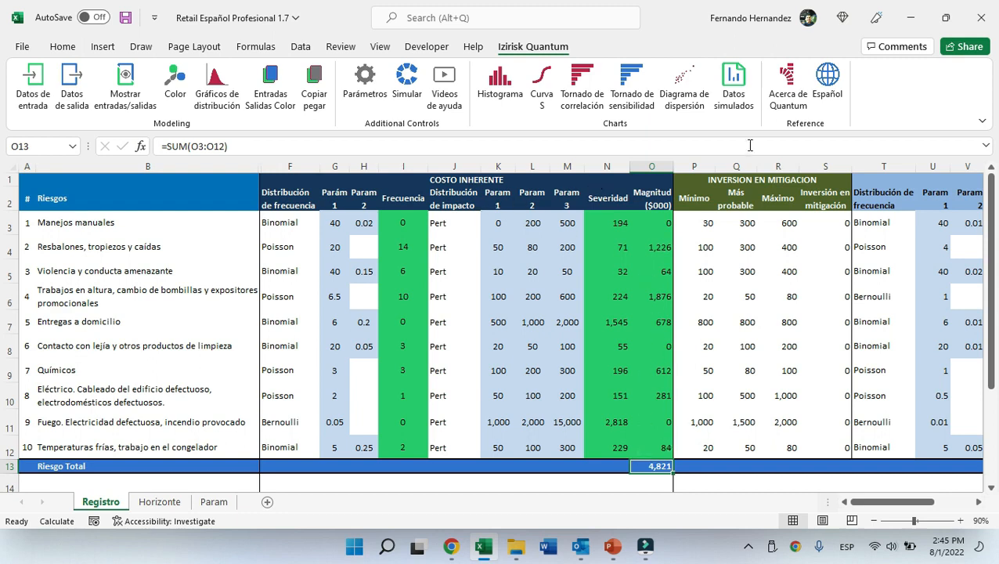
Review the INVERSION EN MITIGACION columns and the block after them, and compare the Riesgo Total formulas in O13 and AA13.
{"action": "left_click_drag", "start_coordinate": [693, 166], "coordinate": [823, 166]}
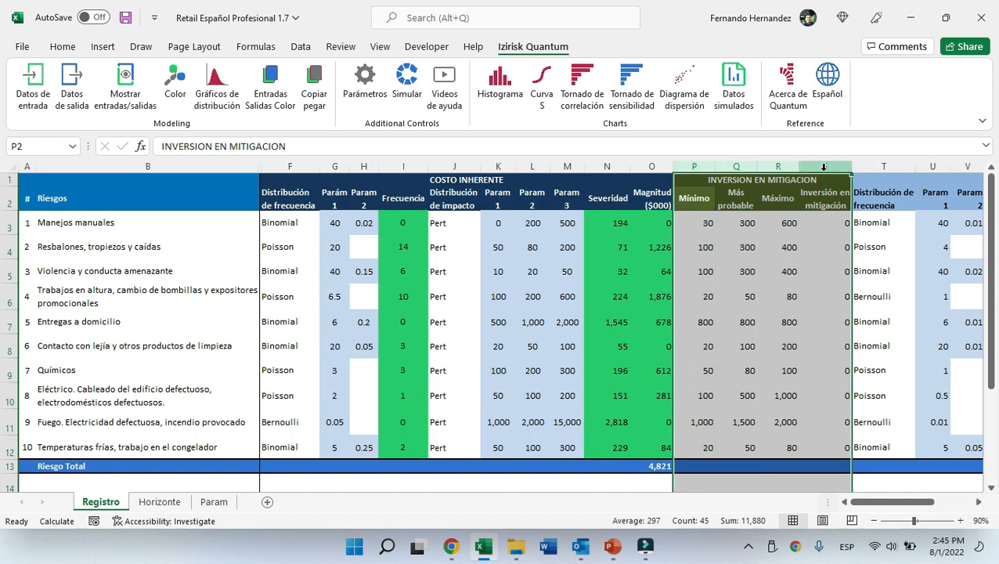
{"action": "left_click_drag", "start_coordinate": [901, 509], "coordinate": [937, 508]}
{"action": "left_click_drag", "start_coordinate": [524, 166], "coordinate": [843, 201]}
{"action": "left_click_drag", "start_coordinate": [925, 510], "coordinate": [757, 502]}
{"action": "left_click", "coordinate": [663, 465]}
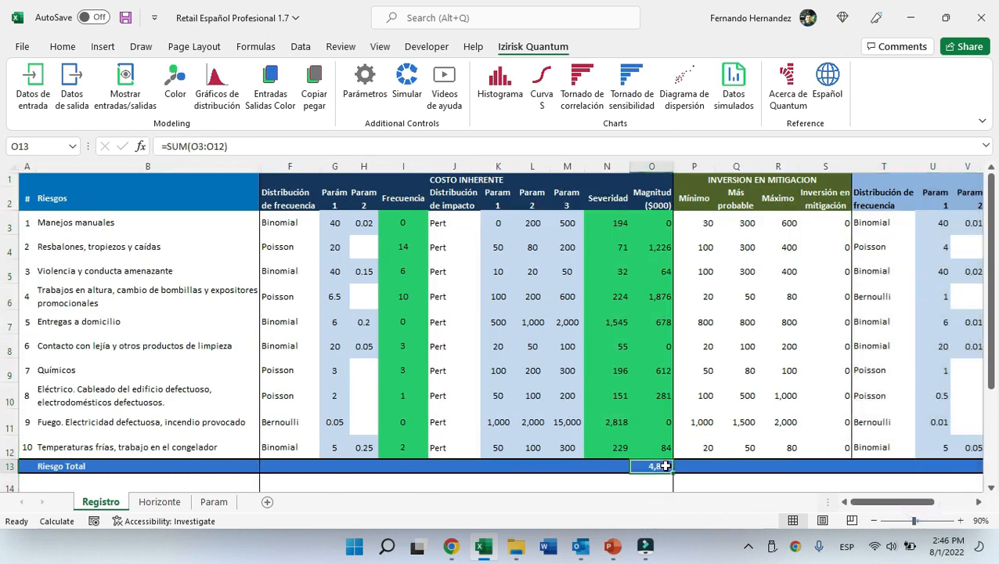
{"action": "left_click_drag", "start_coordinate": [897, 502], "coordinate": [758, 516]}
{"action": "left_click", "coordinate": [782, 466]}
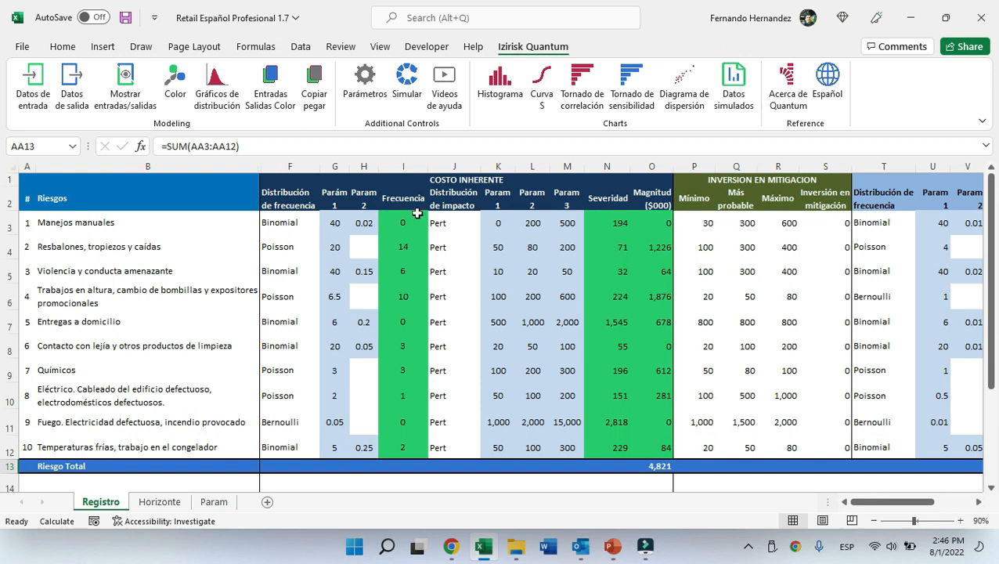
Inspect the COSTO INHERENTE frequency formula for Manejos manuales in I3 and its parameters in G3 and H3.
{"action": "left_click", "coordinate": [450, 182]}
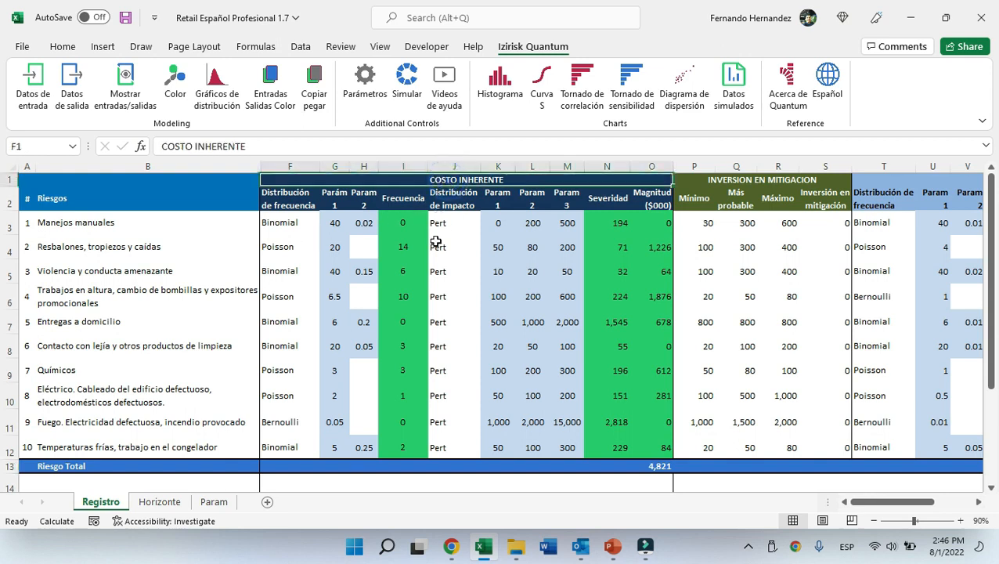
{"action": "left_click", "coordinate": [413, 222]}
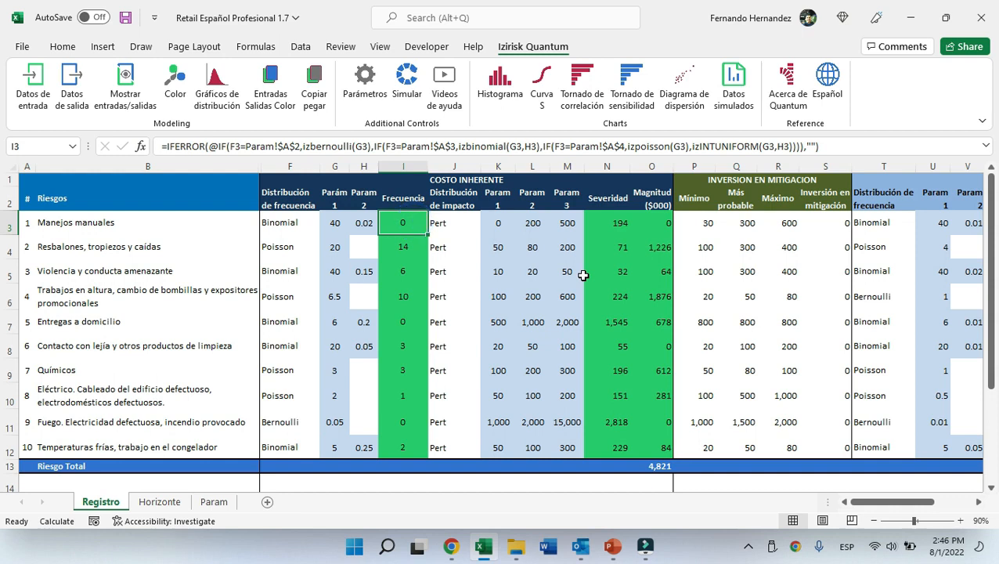
{"action": "key", "text": "Left"}
{"action": "key", "text": "Left"}
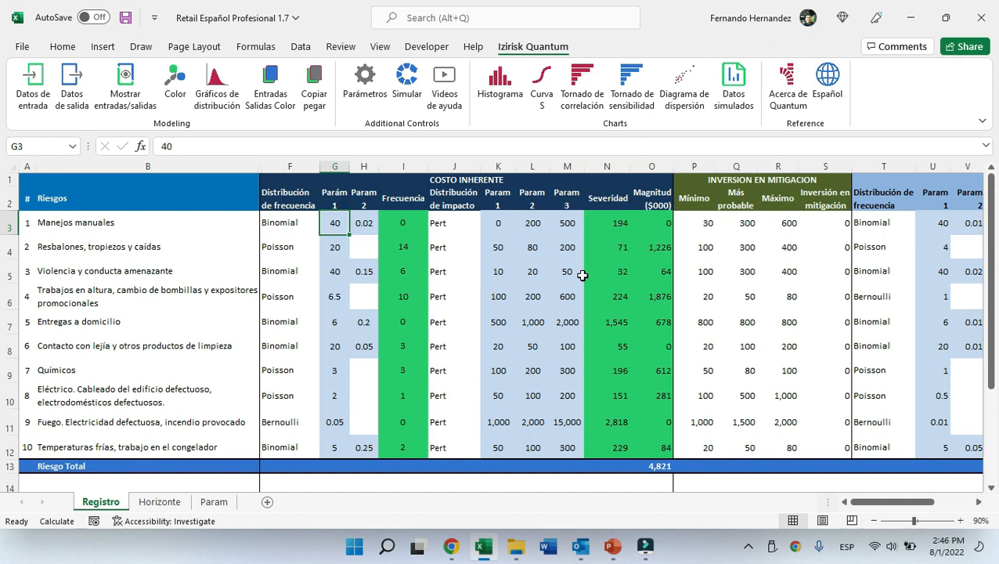
{"action": "left_click", "coordinate": [365, 225]}
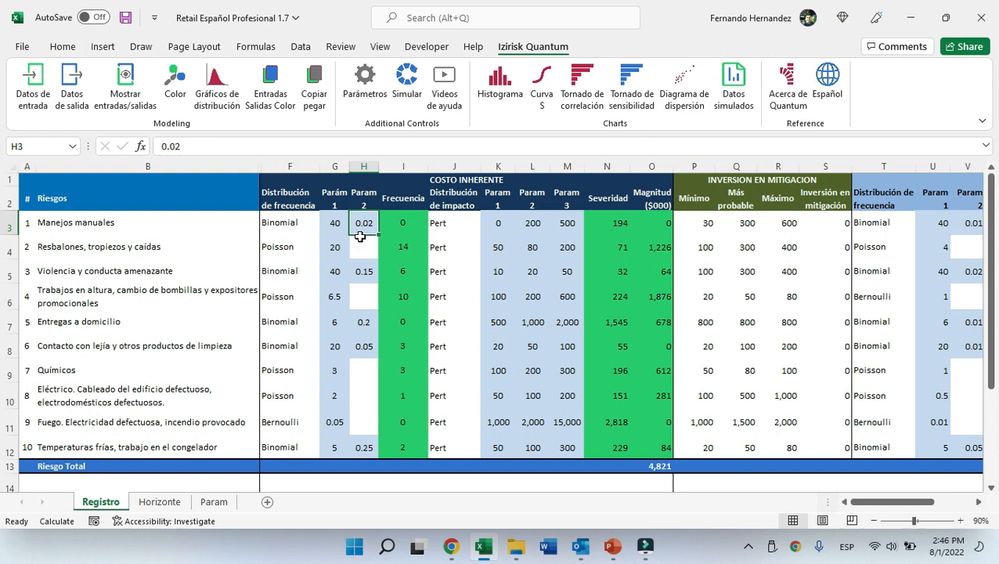
{"action": "left_click", "coordinate": [407, 224]}
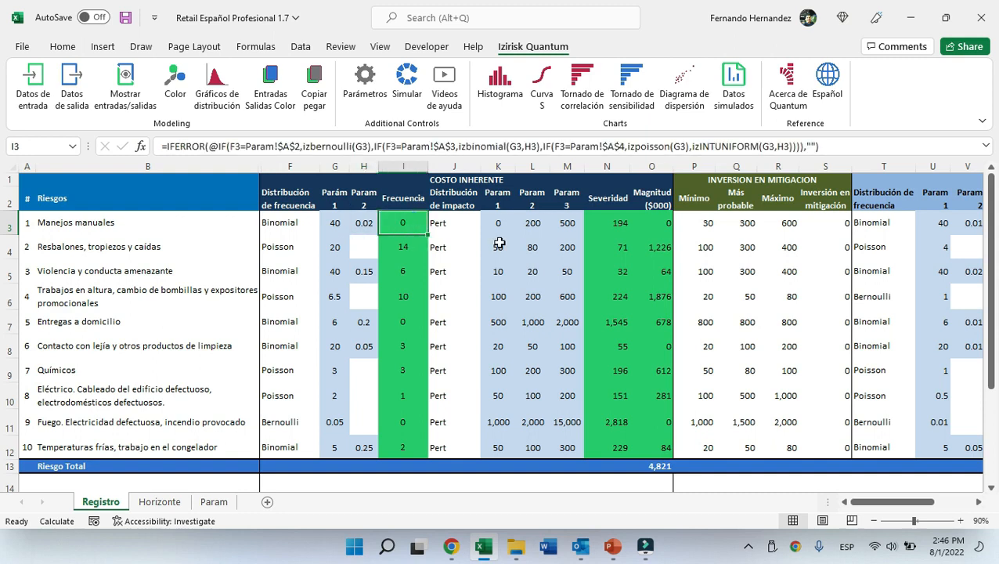
Replace the frequency formula for Manejos manuales in I3 with =izbinomial(G3,H3).
{"action": "key", "text": "Delete"}
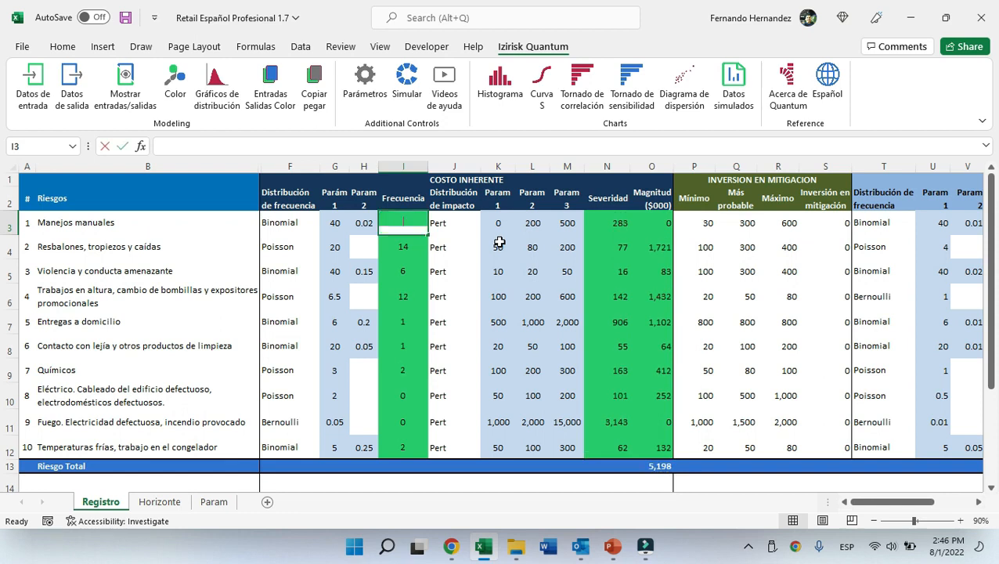
{"action": "type", "text": "="}
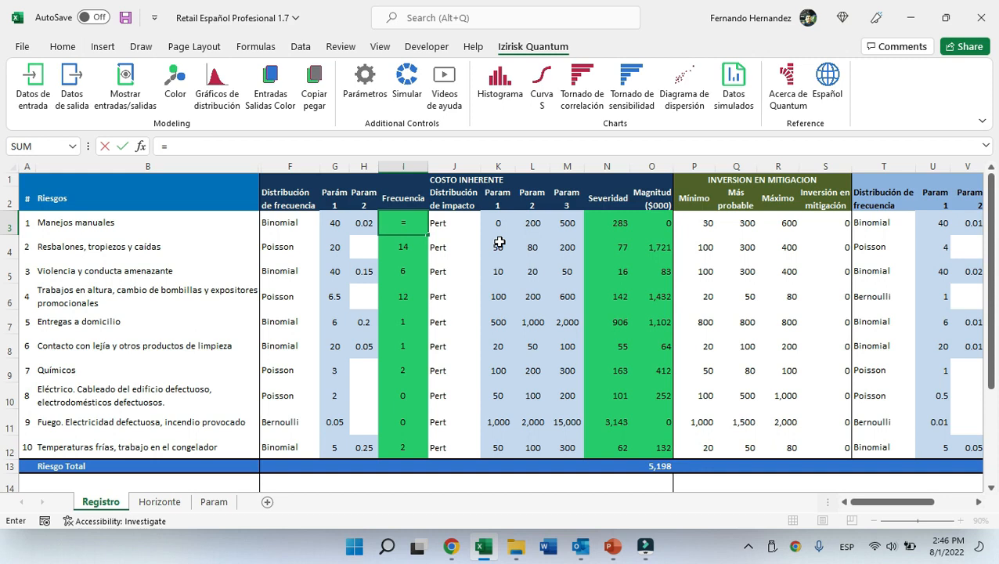
{"action": "type", "text": "izbin"}
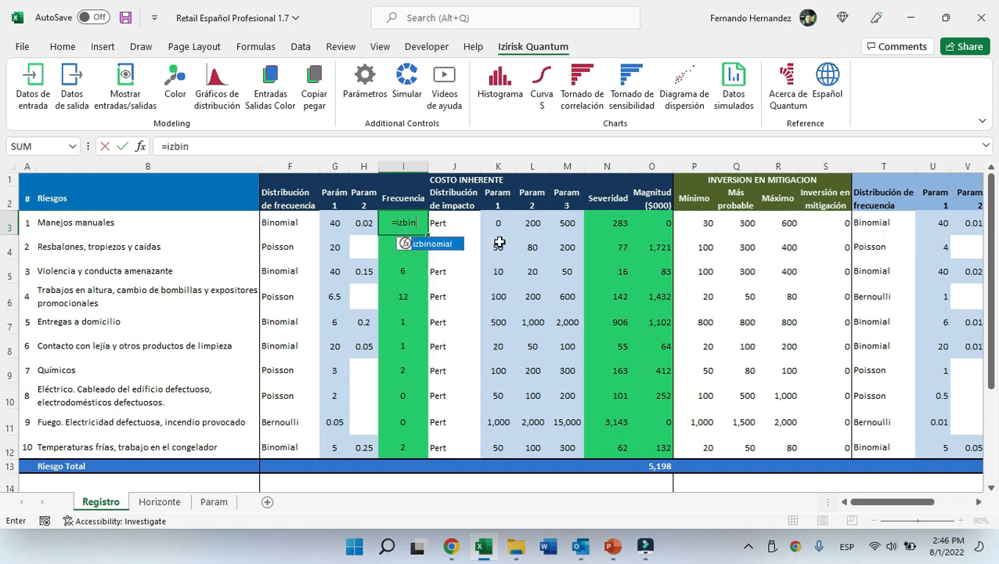
{"action": "type", "text": "omial("}
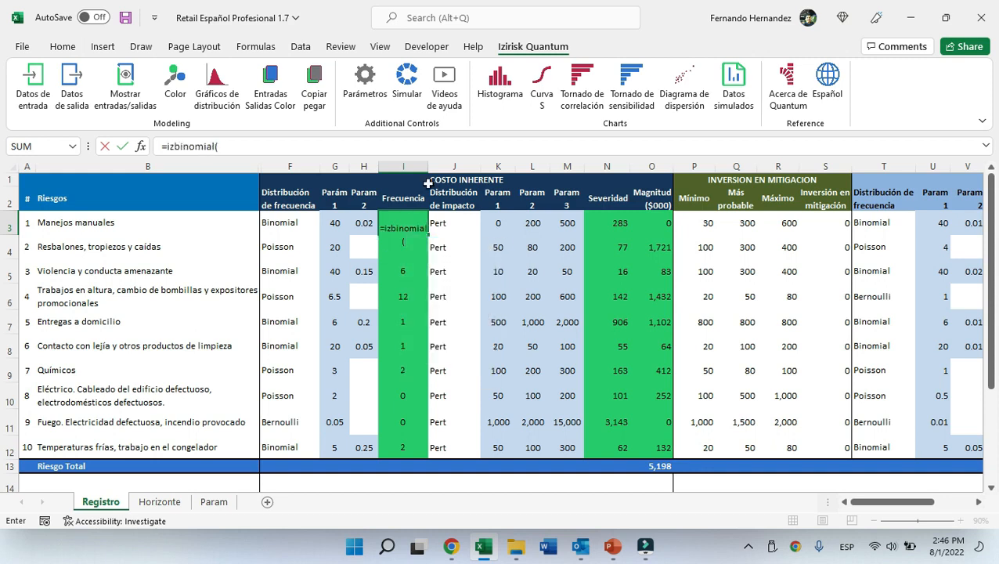
{"action": "left_click", "coordinate": [323, 223]}
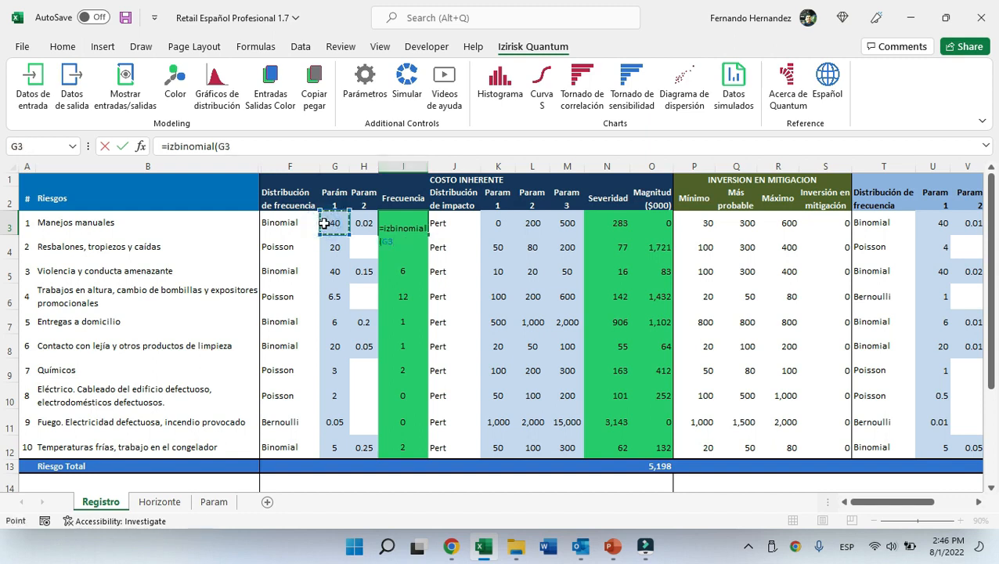
{"action": "type", "text": ","}
{"action": "left_click", "coordinate": [363, 223]}
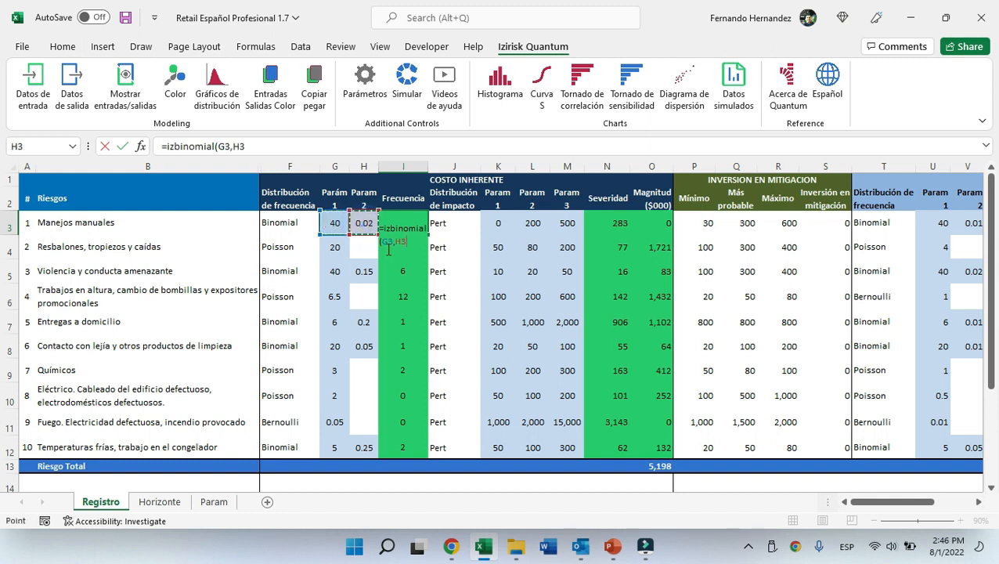
{"action": "type", "text": ")"}
{"action": "key", "text": "ctrl+Return"}
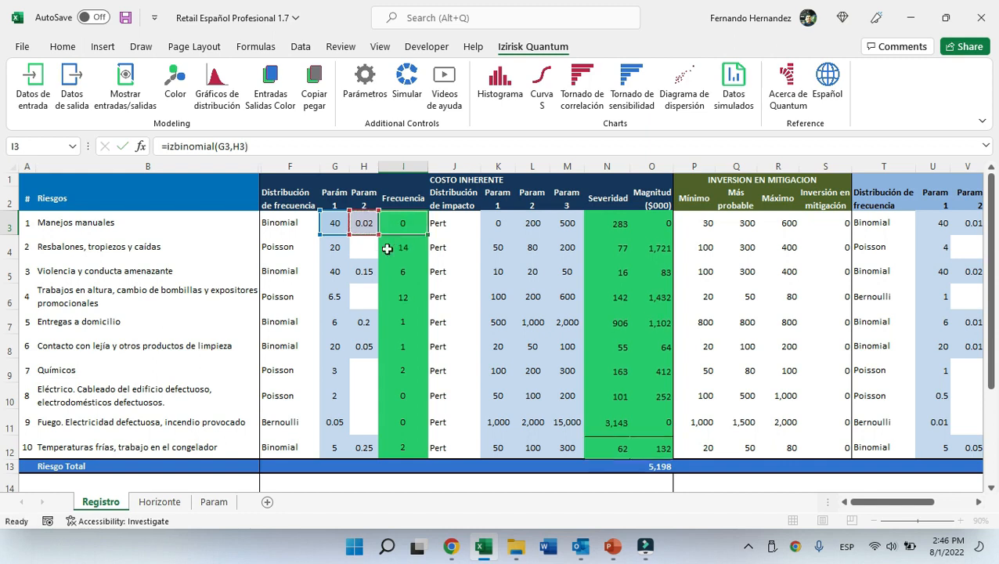
Enable the distribution comment charts and display the binomial chart for the Manejos manuales frequency in I3.
{"action": "left_click", "coordinate": [222, 109]}
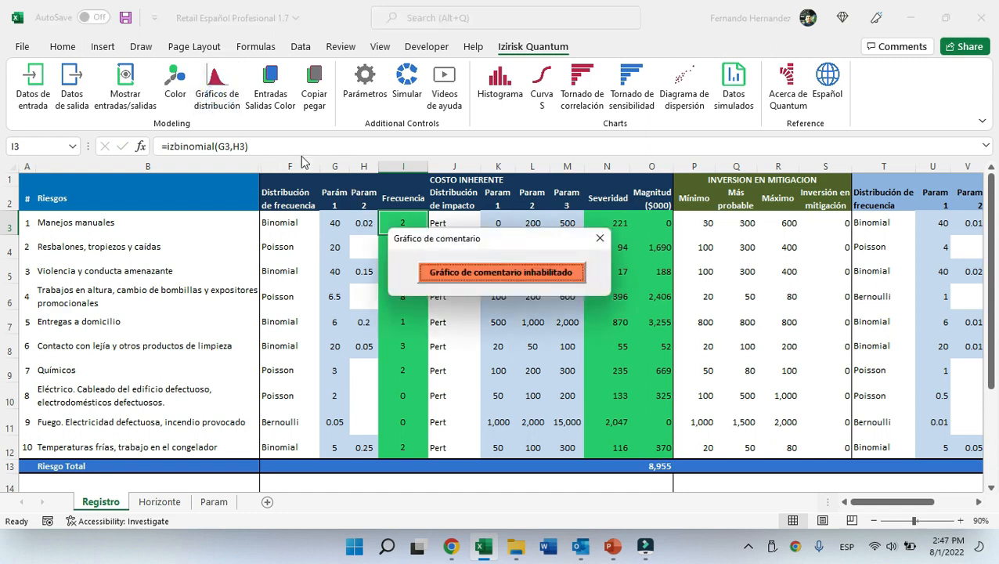
{"action": "left_click", "coordinate": [537, 274]}
{"action": "left_click", "coordinate": [599, 236]}
{"action": "left_click", "coordinate": [363, 222]}
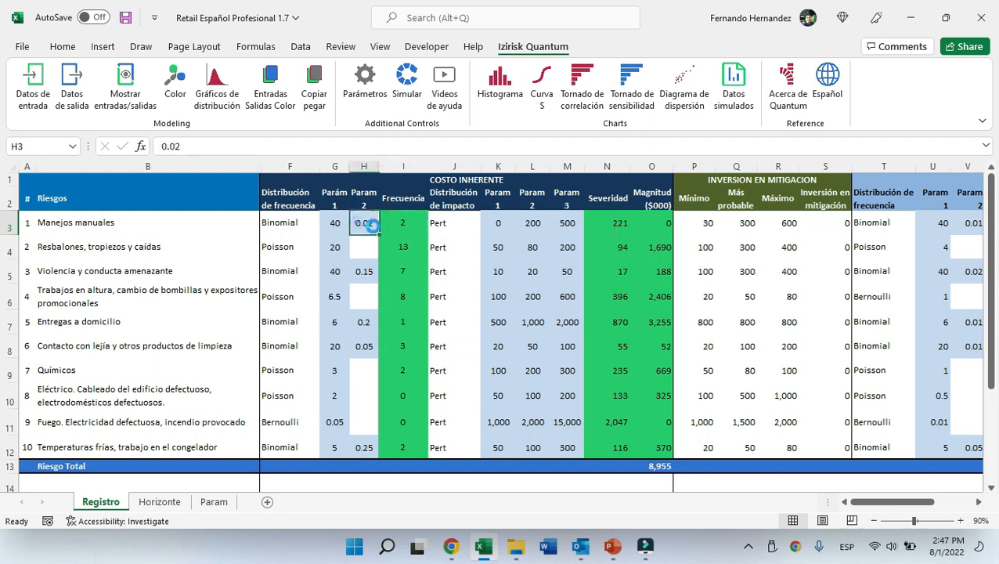
{"action": "left_click", "coordinate": [402, 223]}
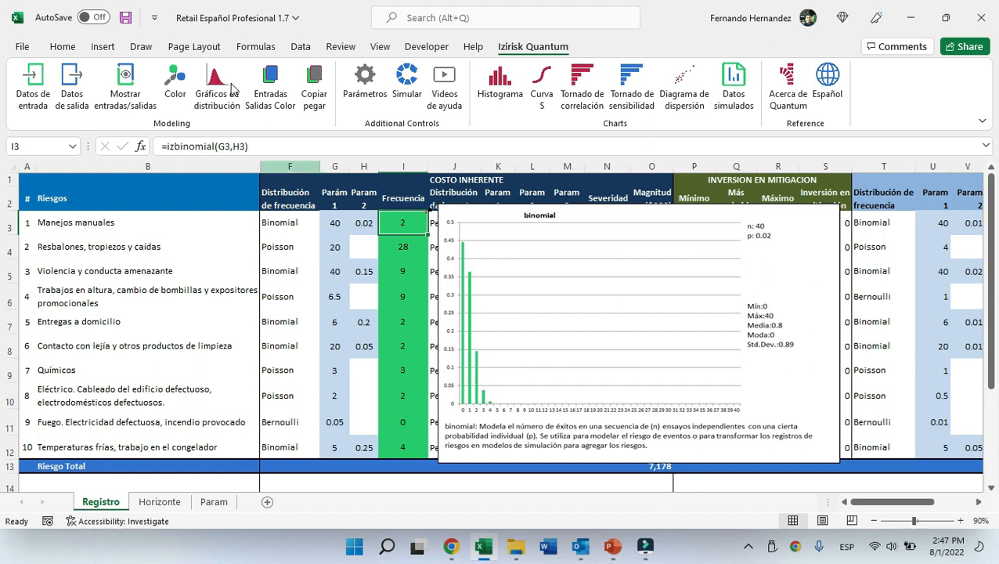
Recalculate the workbook repeatedly to sample the binomial frequency for Manejos manuales in I3 against its distribution chart.
{"action": "left_click", "coordinate": [256, 47]}
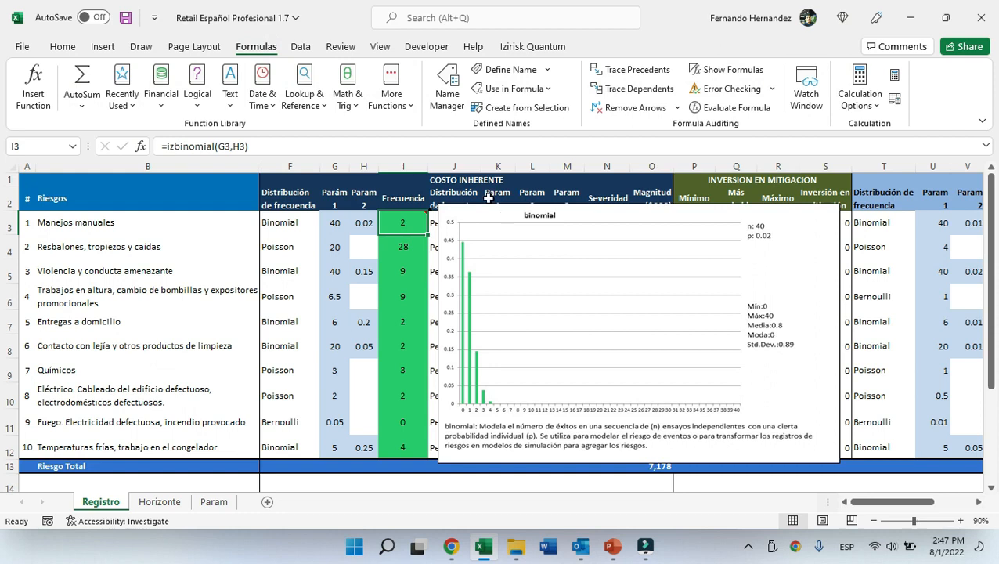
{"action": "left_click", "coordinate": [894, 78]}
{"action": "left_click", "coordinate": [894, 78]}
{"action": "left_click", "coordinate": [894, 79]}
{"action": "left_click", "coordinate": [894, 78]}
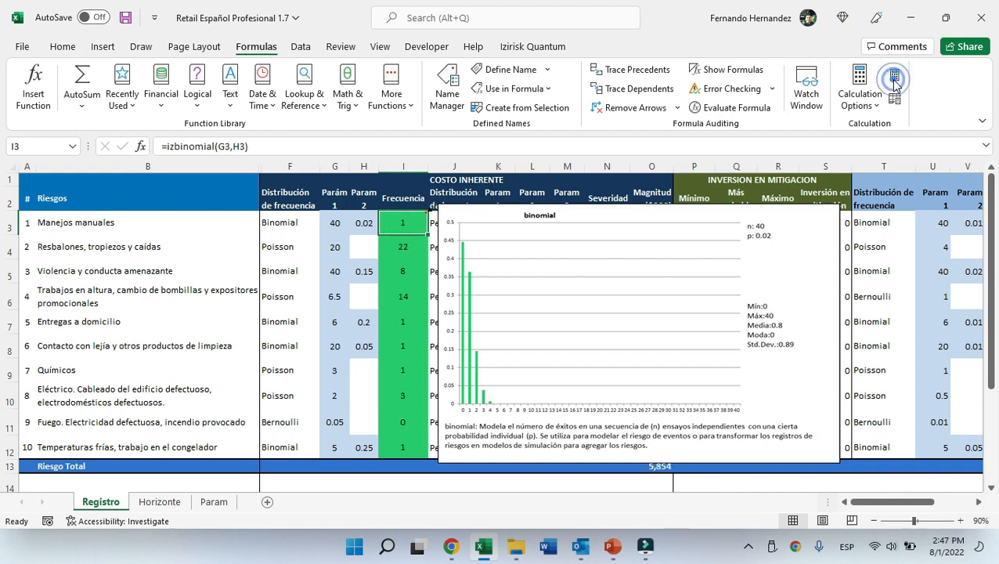
{"action": "left_click", "coordinate": [894, 78]}
{"action": "left_click", "coordinate": [895, 78]}
{"action": "left_click", "coordinate": [894, 78]}
{"action": "left_click", "coordinate": [894, 78]}
{"action": "left_click", "coordinate": [894, 78]}
{"action": "left_click", "coordinate": [894, 78]}
{"action": "left_click", "coordinate": [894, 78]}
{"action": "left_click", "coordinate": [894, 79]}
{"action": "left_click", "coordinate": [894, 78]}
{"action": "left_click", "coordinate": [895, 78]}
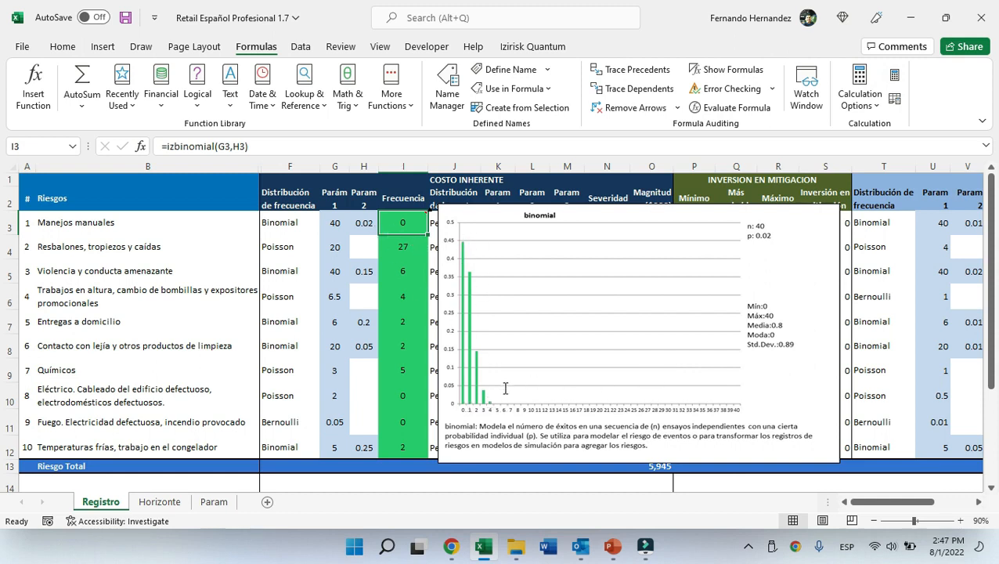
Inspect the binomial parameters in G3 and H3, and the frequency distribution and parameter for Resbalones, tropiezos y caídas in F4 and G4.
{"action": "left_click", "coordinate": [332, 225]}
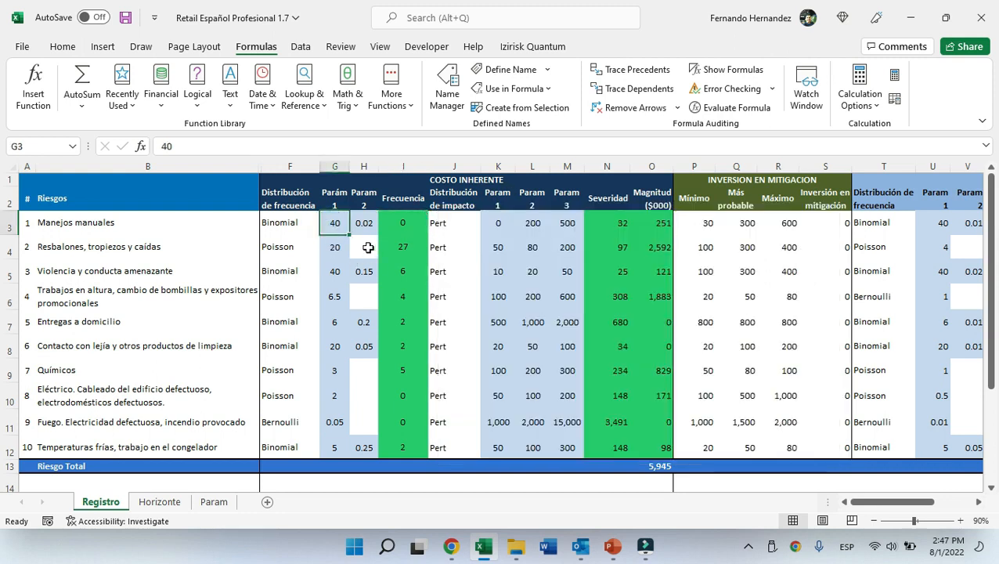
{"action": "left_click", "coordinate": [364, 226]}
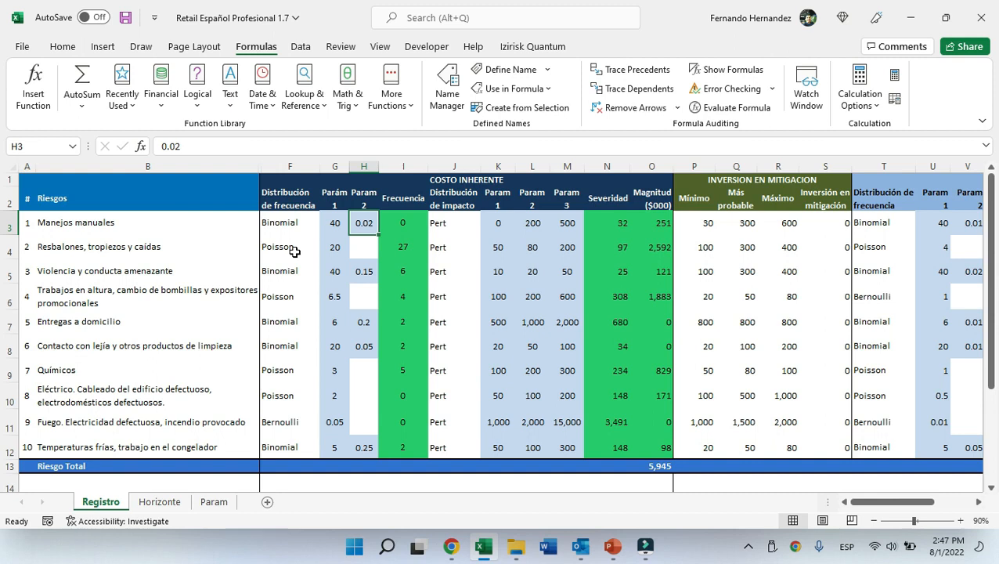
{"action": "left_click", "coordinate": [146, 246]}
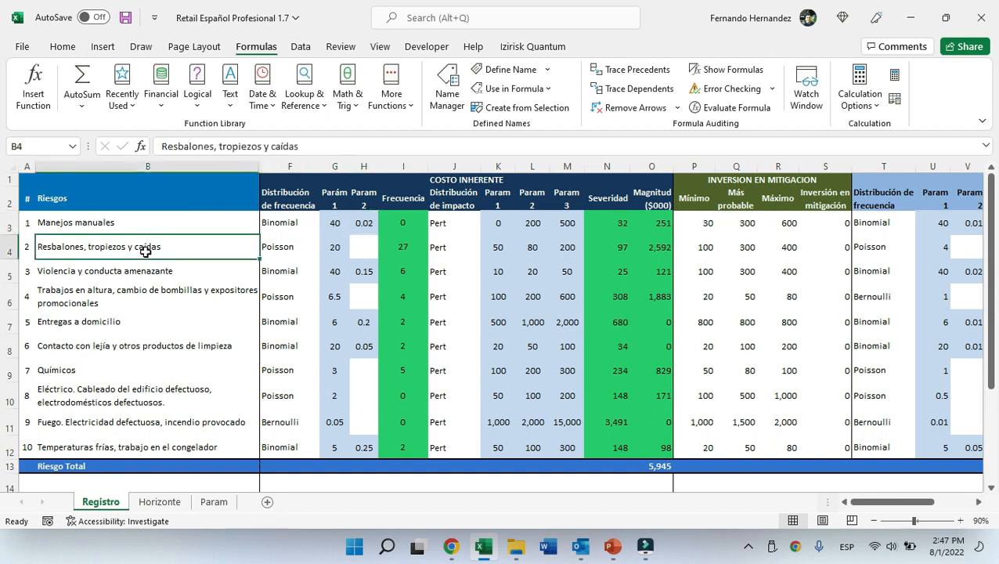
{"action": "left_click", "coordinate": [291, 257]}
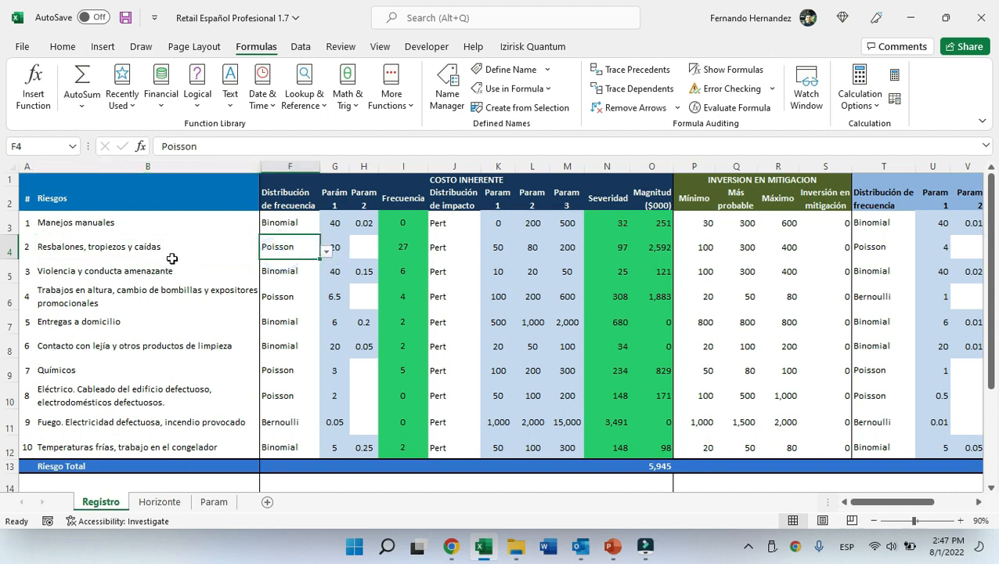
{"action": "key", "text": "Right"}
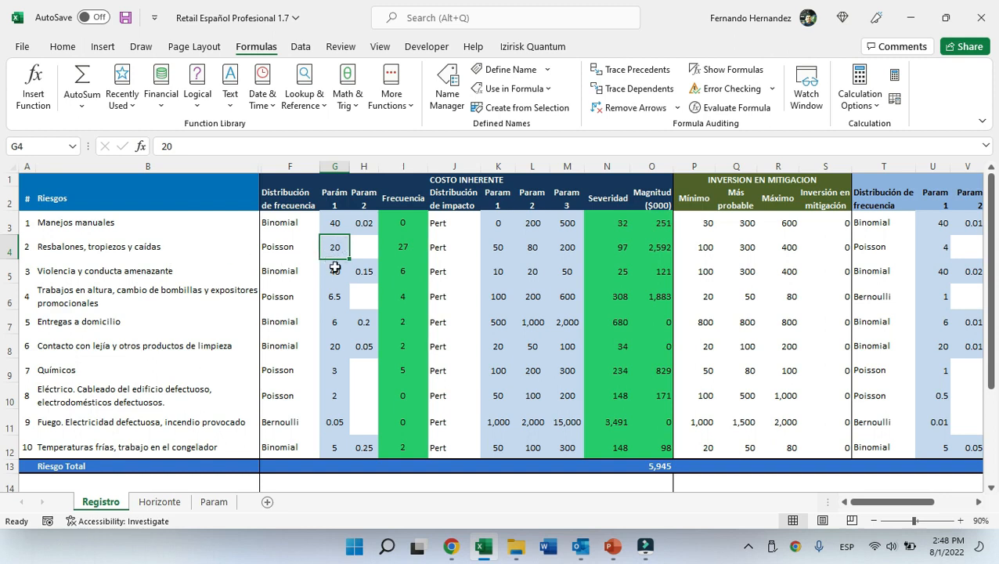
Replace the frequency formula for Resbalones, tropiezos y caídas in I4 with =izpoisson(G4).
{"action": "left_click", "coordinate": [403, 247]}
{"action": "type", "text": "¿"}
{"action": "key", "text": "Escape"}
{"action": "key", "text": "Delete"}
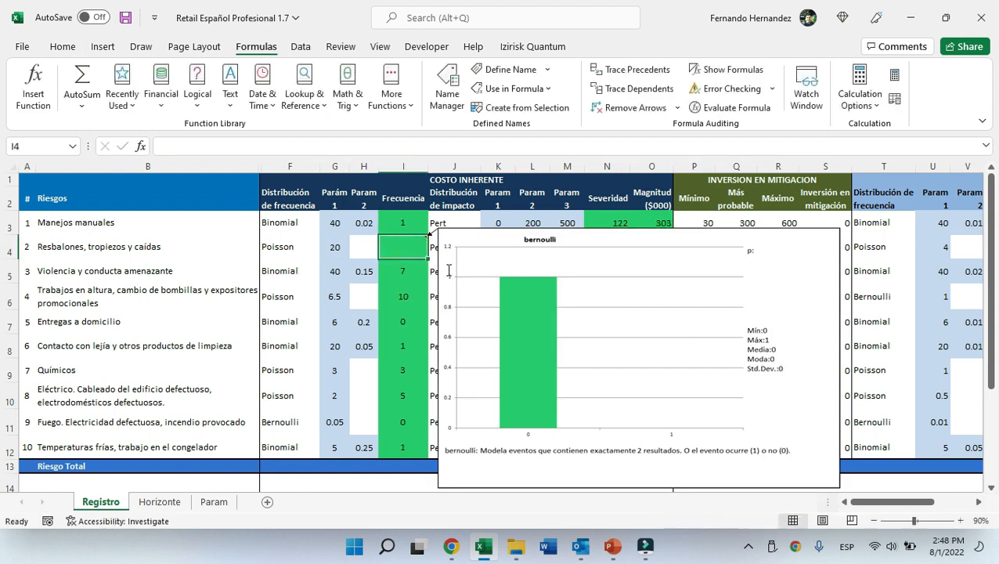
{"action": "type", "text": "=iz"}
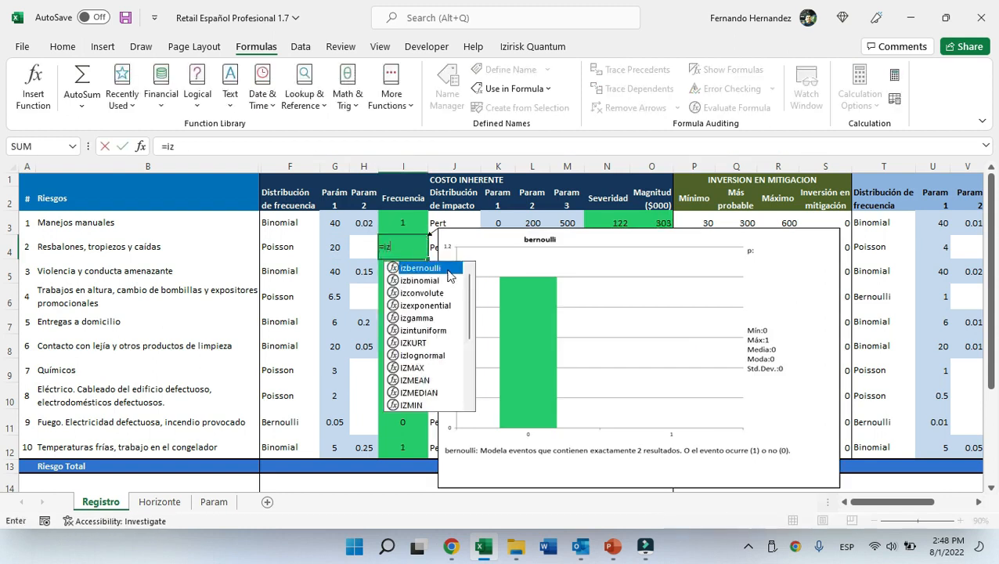
{"action": "type", "text": "poisson("}
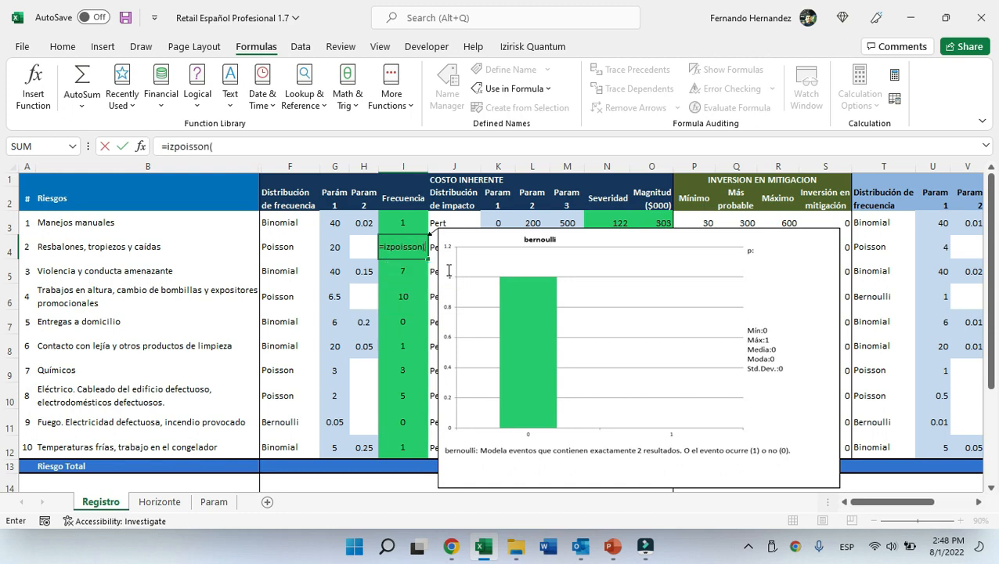
{"action": "left_click", "coordinate": [335, 246]}
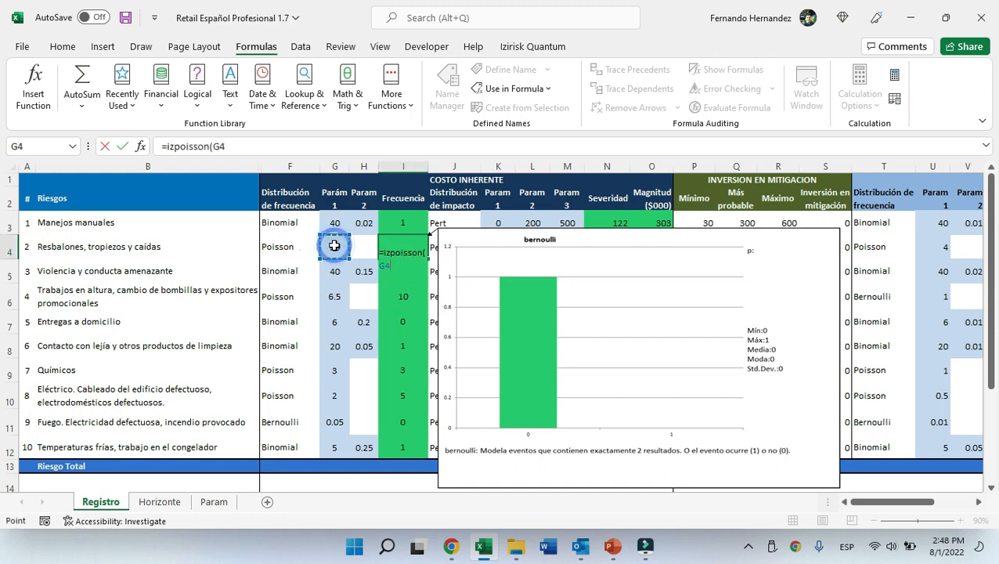
{"action": "type", "text": ")"}
{"action": "key", "text": "ctrl+Return"}
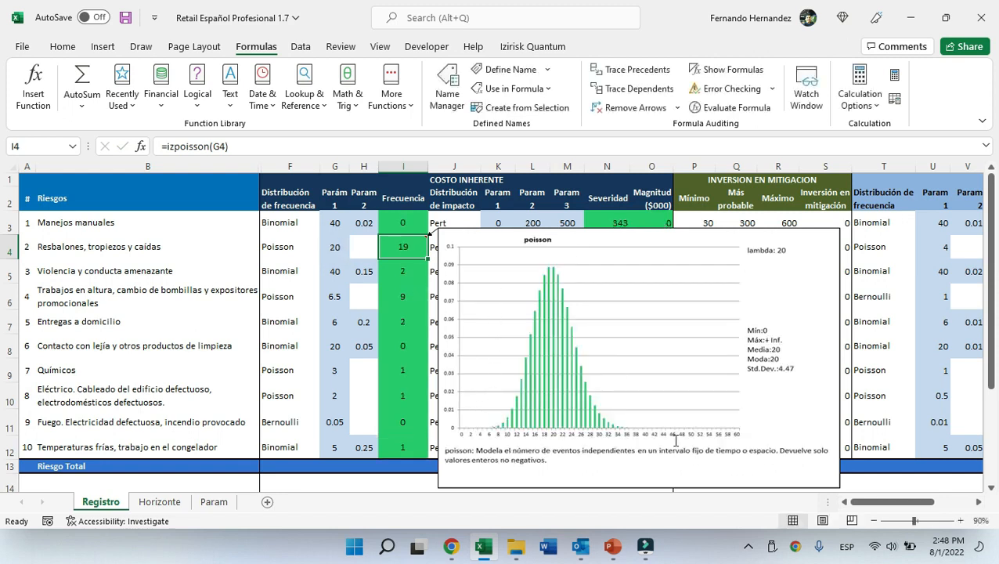
Recalculate the workbook several times to sample the Poisson frequency in I4 against its distribution chart.
{"action": "left_click", "coordinate": [894, 76]}
{"action": "left_click", "coordinate": [894, 76]}
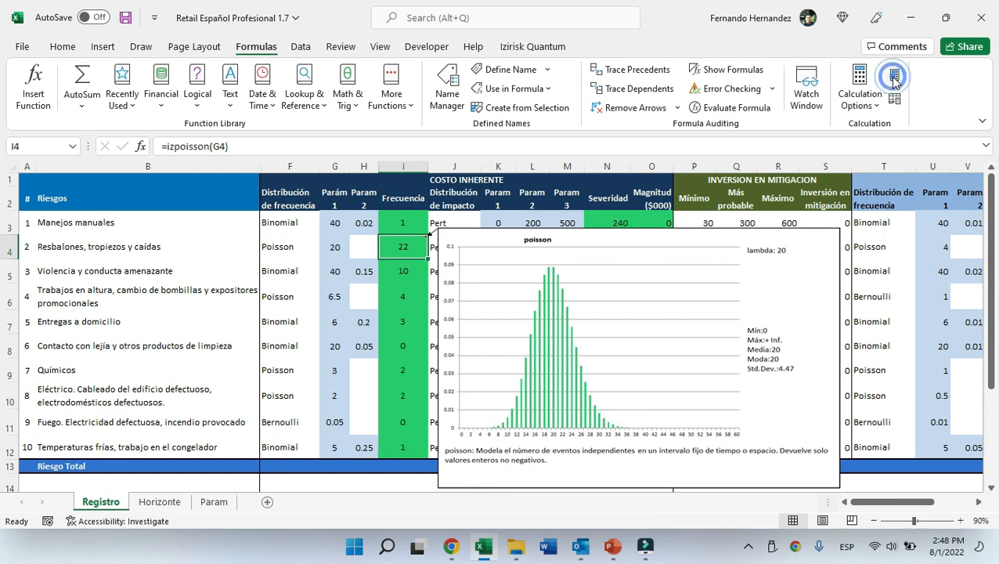
{"action": "left_click", "coordinate": [894, 76]}
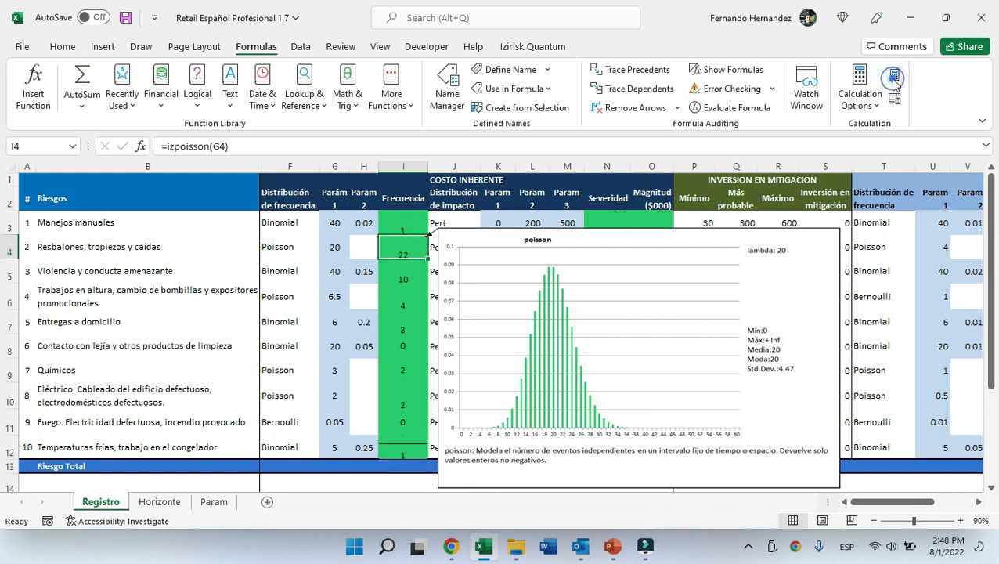
{"action": "left_click", "coordinate": [894, 76]}
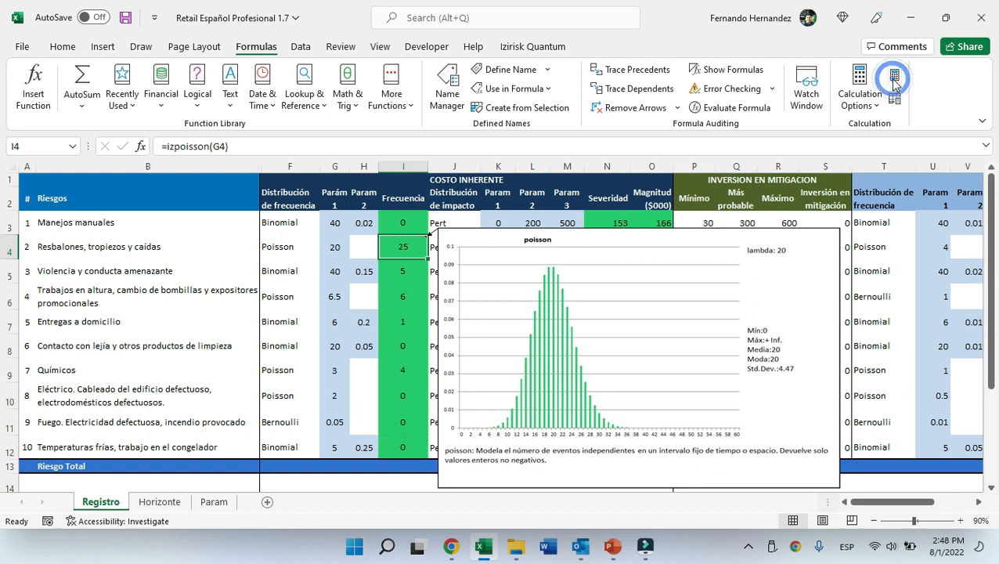
{"action": "left_click", "coordinate": [894, 76]}
{"action": "left_click", "coordinate": [895, 76]}
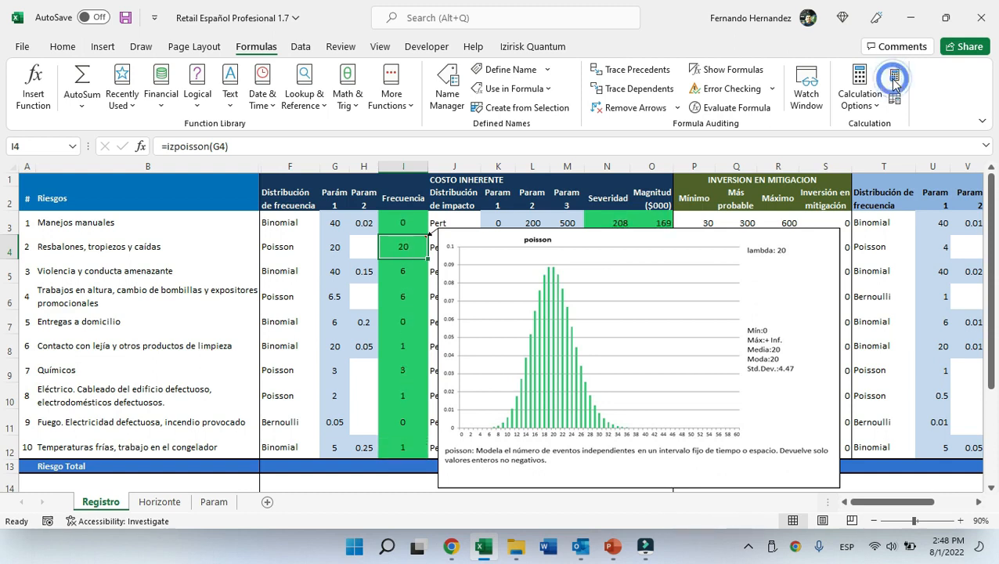
{"action": "left_click", "coordinate": [894, 76]}
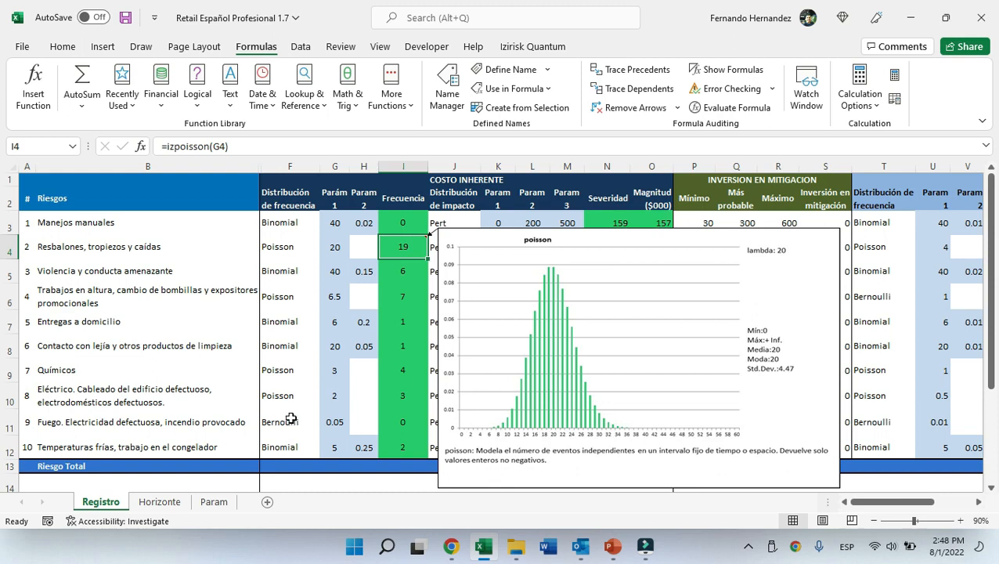
Replace the frequency formula for the Fuego risk in I11 with =izbernoulli(G11).
{"action": "left_click", "coordinate": [403, 421]}
{"action": "scroll", "coordinate": [424, 362], "scroll_direction": "down", "scroll_amount": 3}
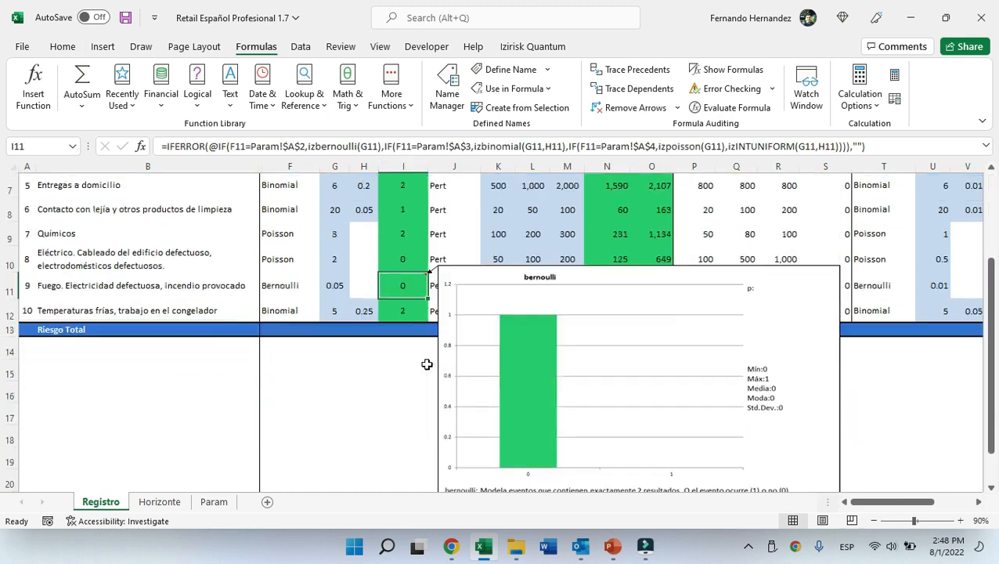
{"action": "key", "text": "F9"}
{"action": "type", "text": "="}
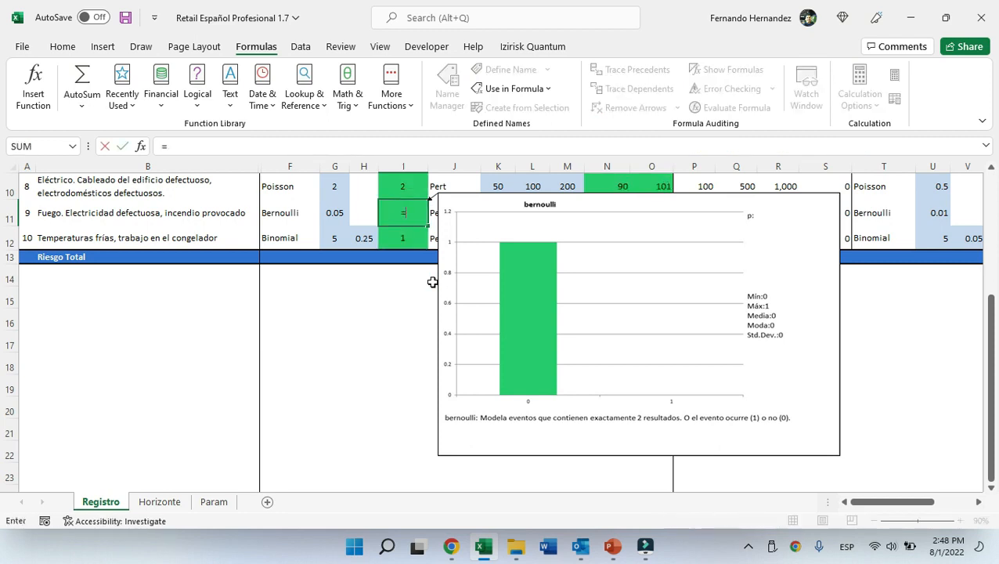
{"action": "type", "text": "iz"}
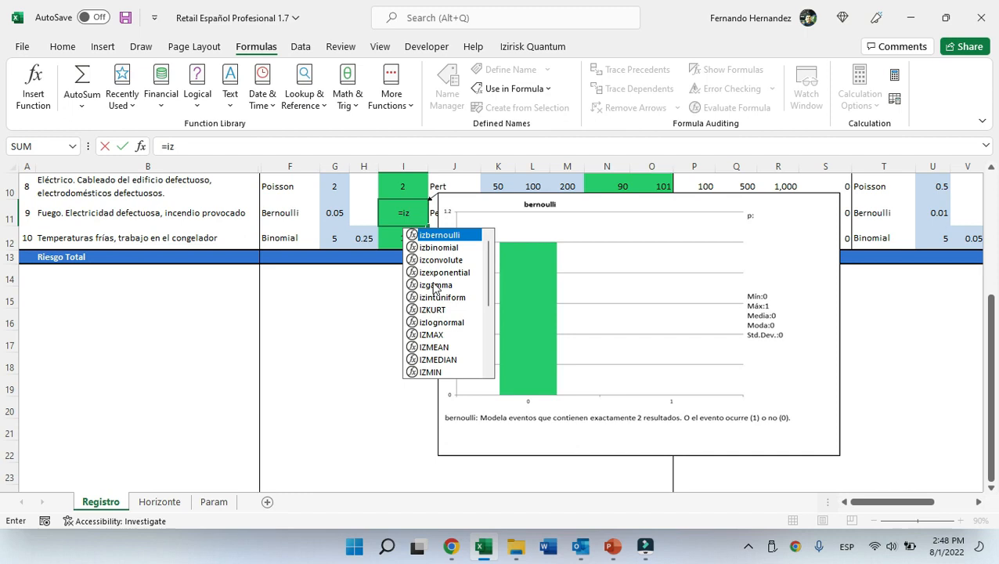
{"action": "type", "text": "bernoulli"}
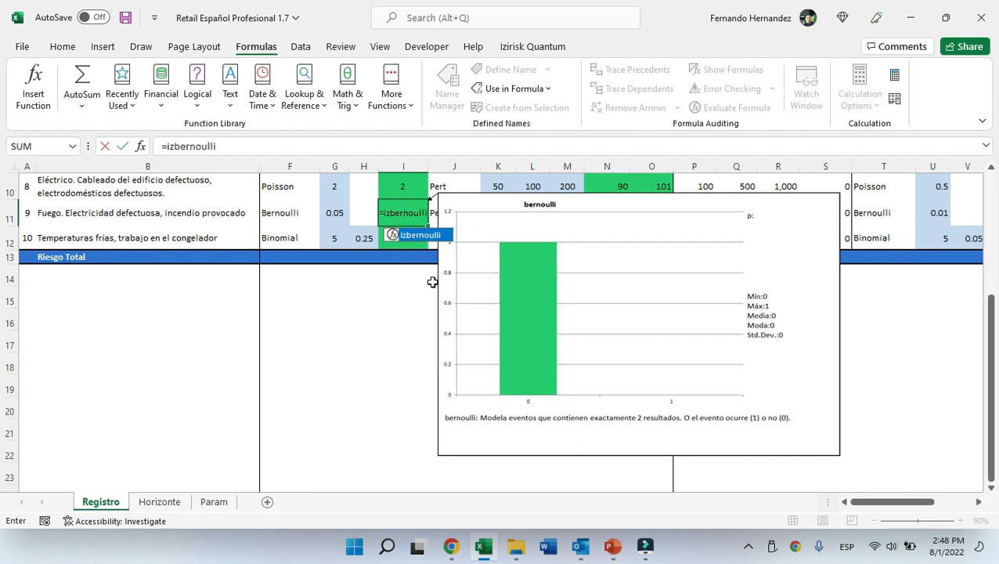
{"action": "type", "text": "("}
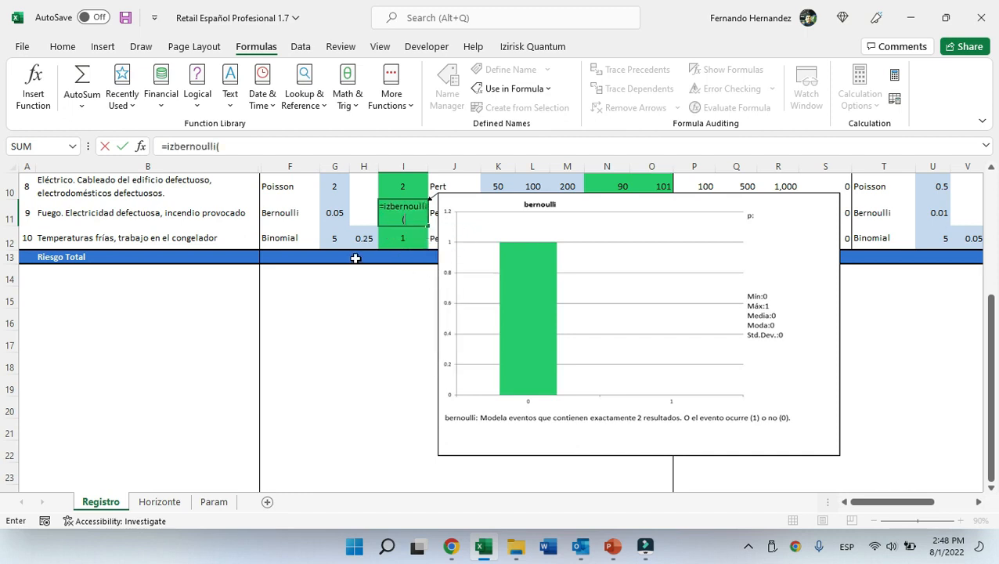
{"action": "left_click", "coordinate": [338, 215]}
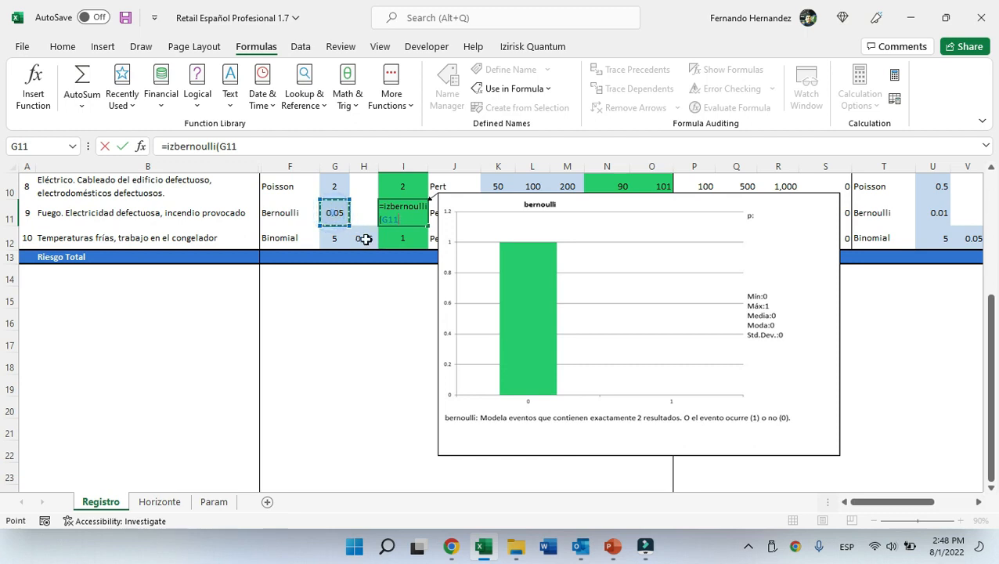
{"action": "type", "text": ")"}
{"action": "key", "text": "ctrl+Return"}
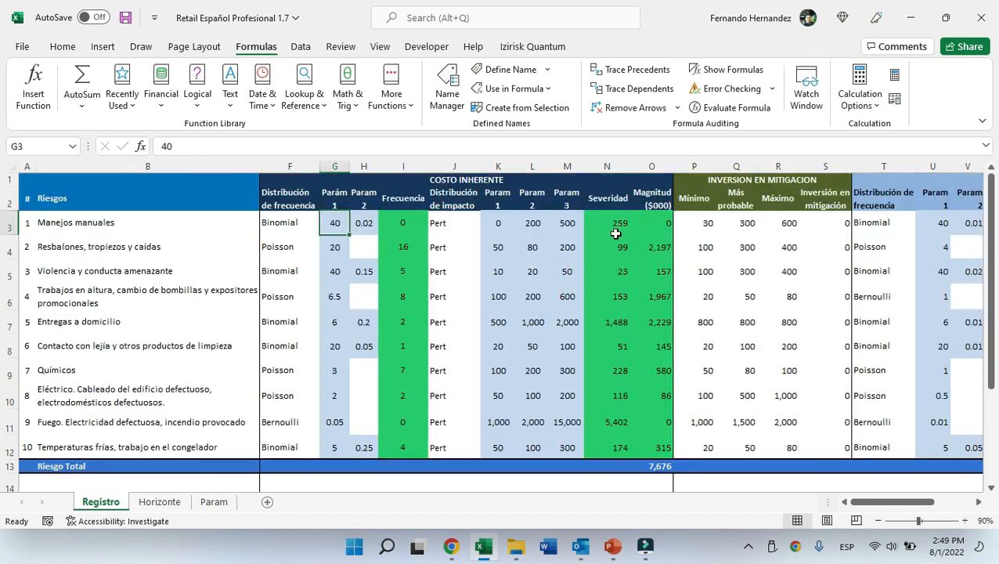
Inspect the Severidad formula for Manejos manuales in N3, its impact distribution in J3 and its parameters in K3 to M3.
{"action": "left_click", "coordinate": [617, 220]}
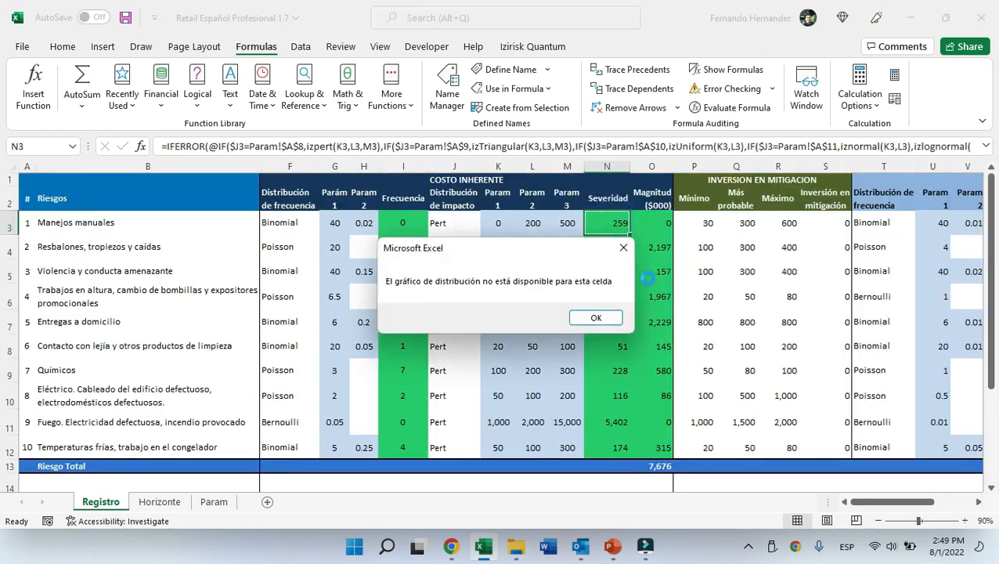
{"action": "left_click", "coordinate": [596, 317]}
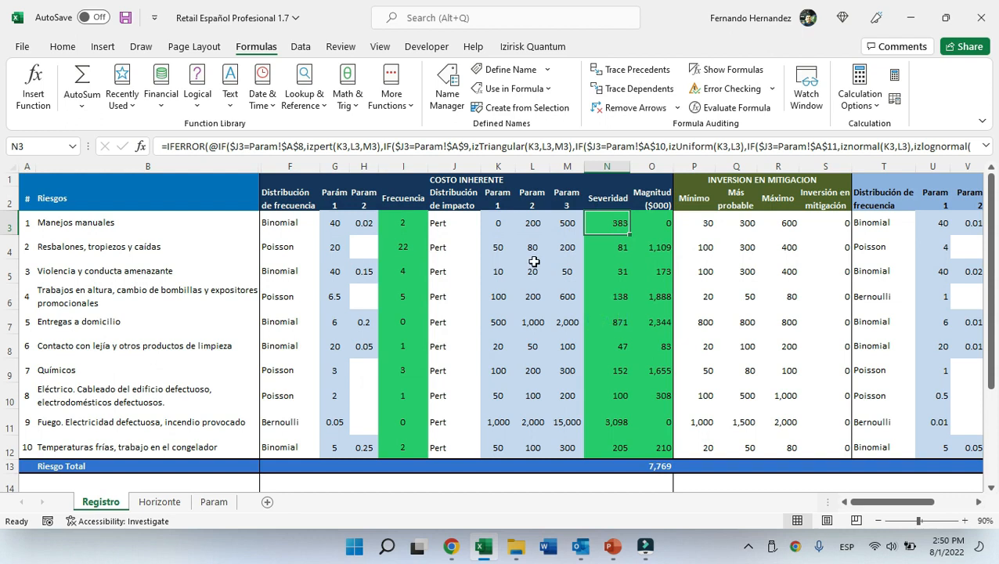
{"action": "left_click", "coordinate": [470, 221]}
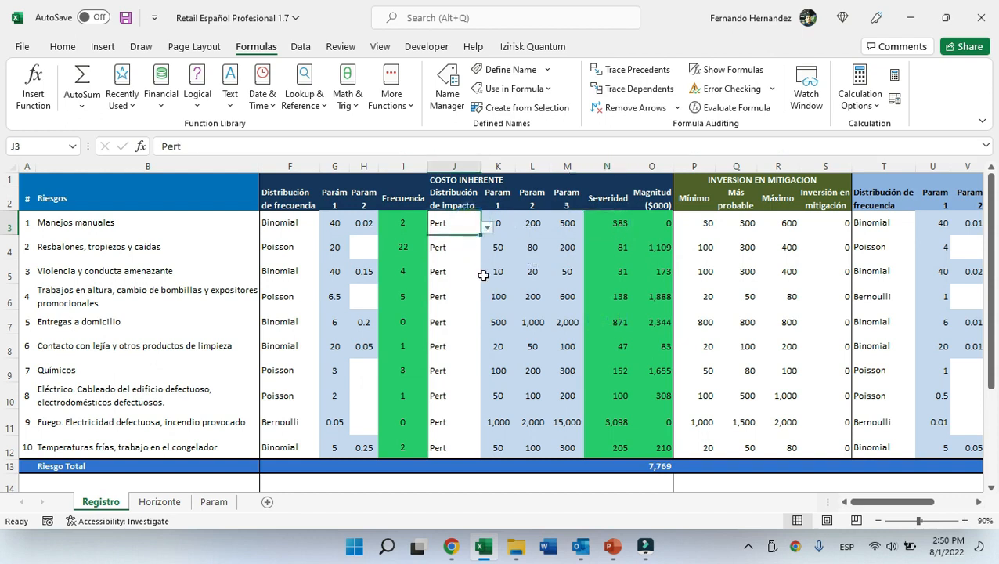
{"action": "left_click", "coordinate": [498, 222]}
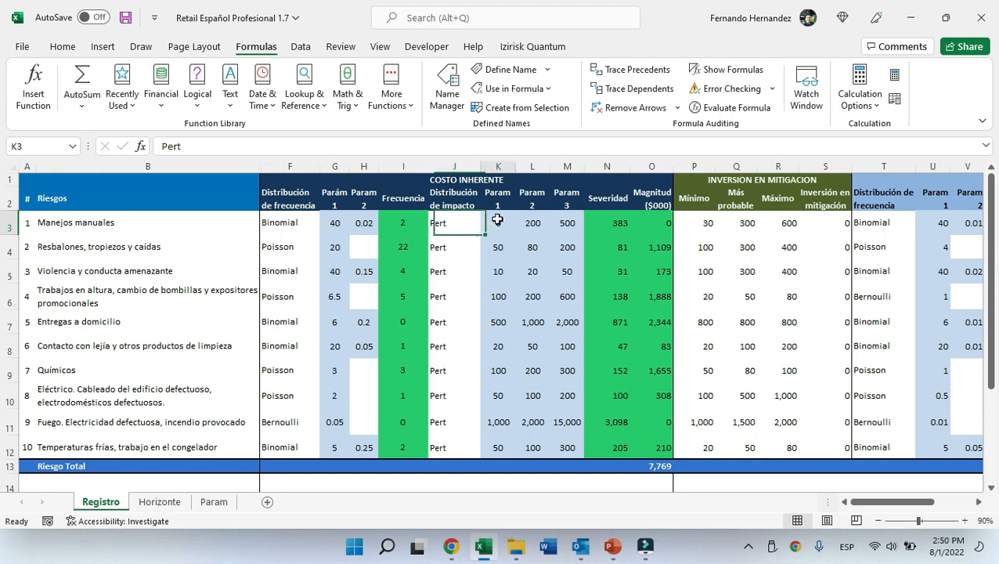
{"action": "left_click", "coordinate": [532, 223]}
{"action": "left_click", "coordinate": [567, 224]}
Replace the Severidad formula for Manejos manuales in N3 with =izpert(K3,L3,M3).
{"action": "left_click", "coordinate": [618, 223]}
{"action": "key", "text": "Return"}
{"action": "key", "text": "Delete"}
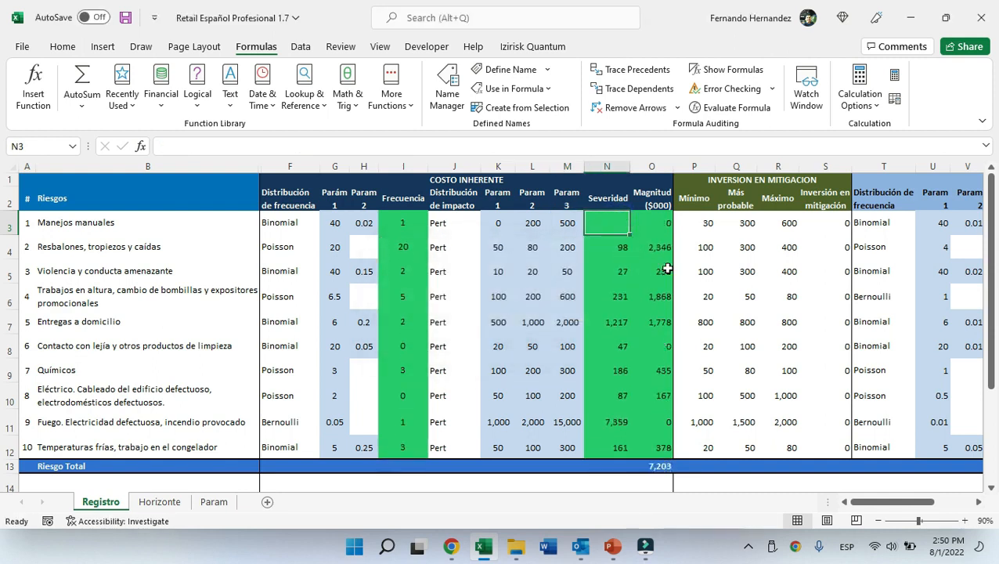
{"action": "type", "text": "="}
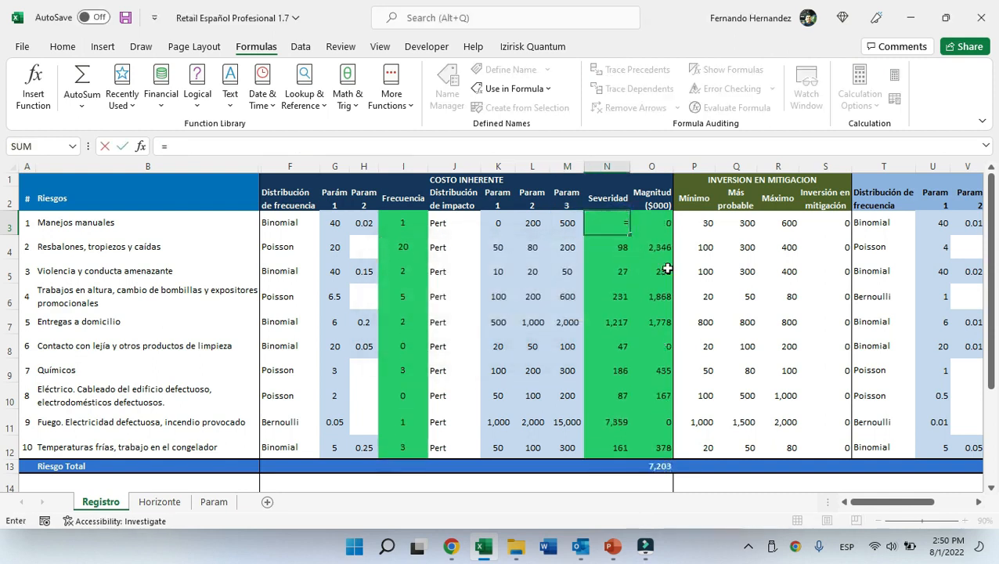
{"action": "type", "text": "izpert("}
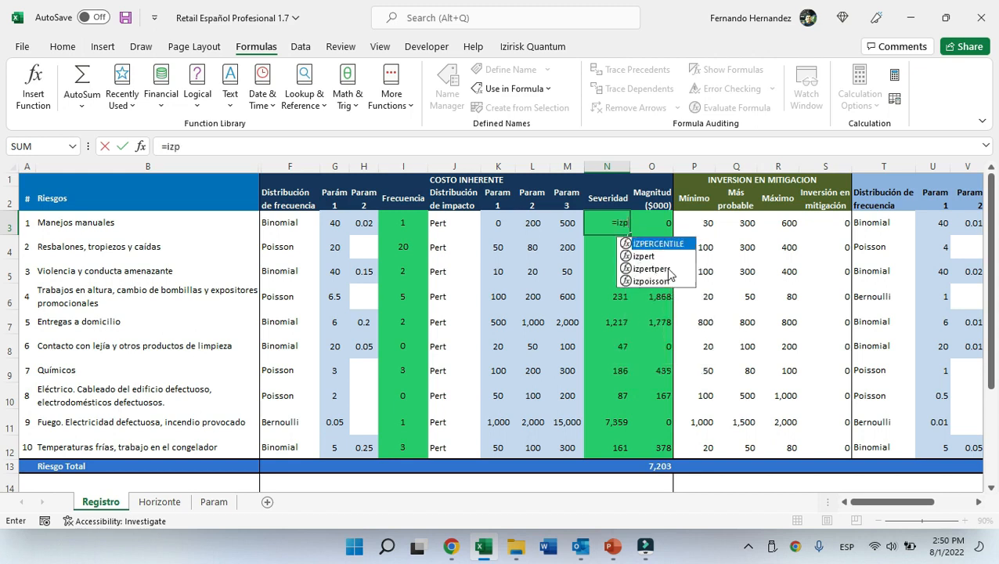
{"action": "left_click", "coordinate": [500, 222]}
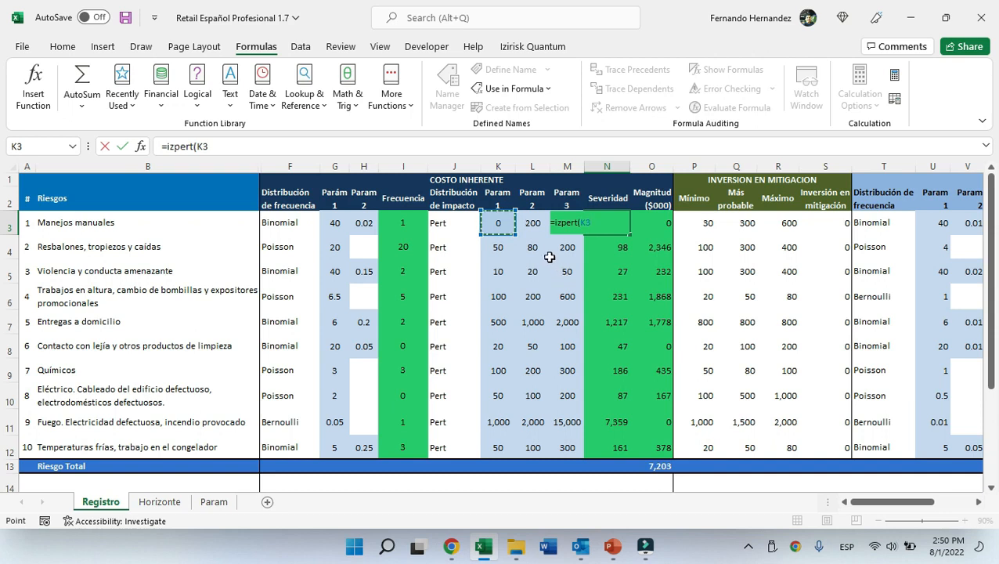
{"action": "type", "text": ","}
{"action": "left_click", "coordinate": [532, 223]}
{"action": "type", "text": ","}
{"action": "key", "text": "Left"}
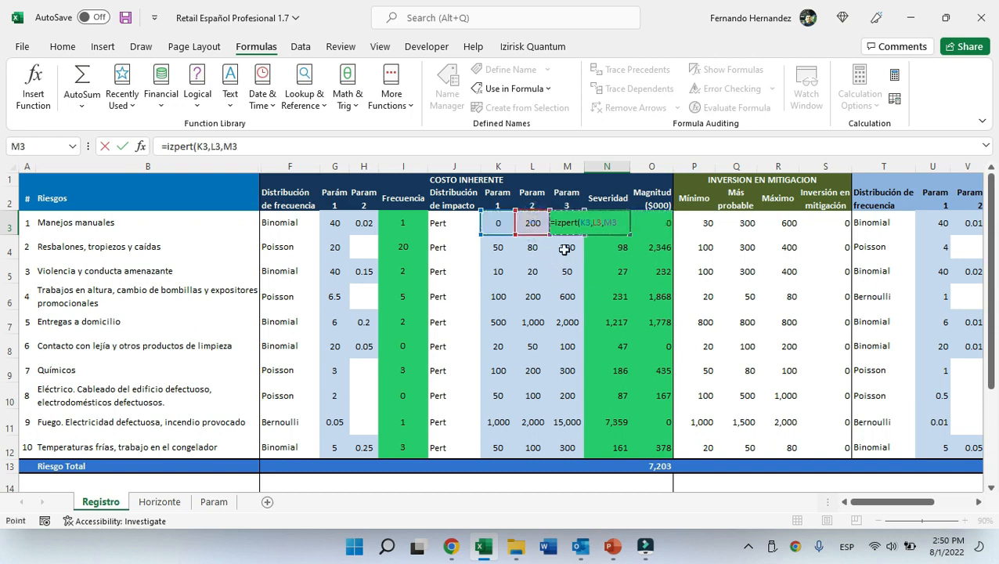
{"action": "key", "text": "ctrl+Return"}
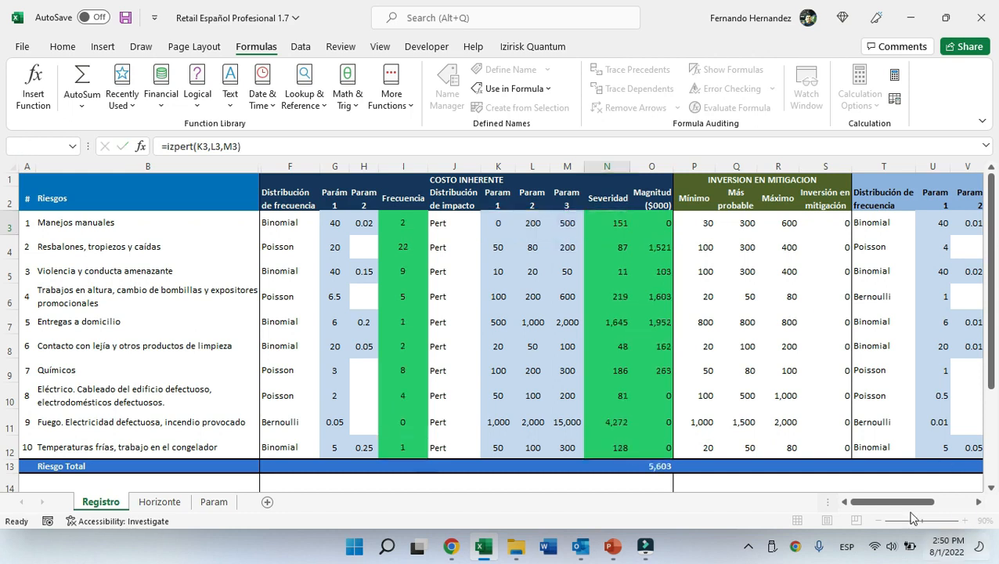
Recalculate the workbook repeatedly to sample the PERT severity in N3 against its distribution chart.
{"action": "left_click", "coordinate": [977, 501]}
{"action": "left_click", "coordinate": [977, 502]}
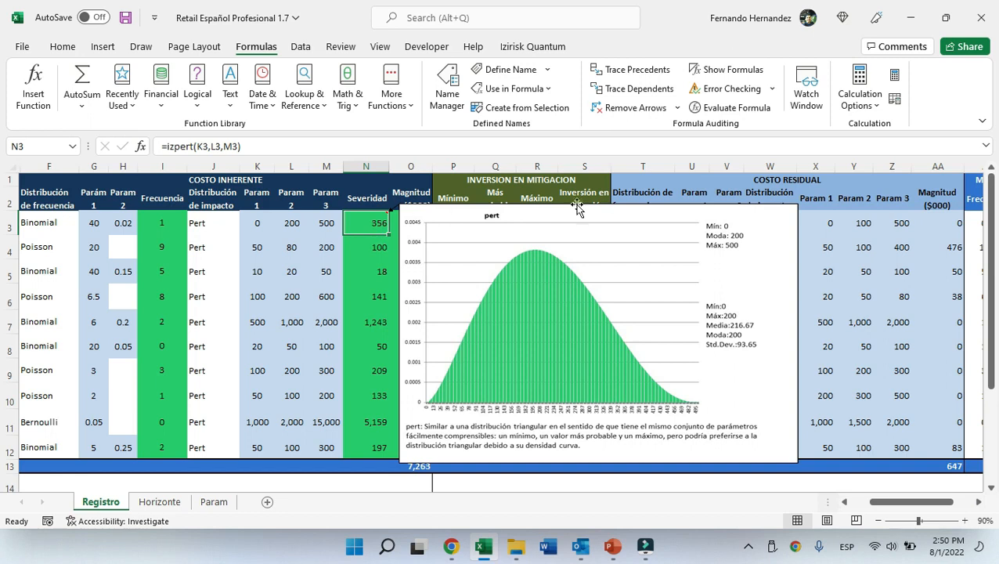
{"action": "left_click", "coordinate": [891, 79]}
{"action": "left_click", "coordinate": [891, 79]}
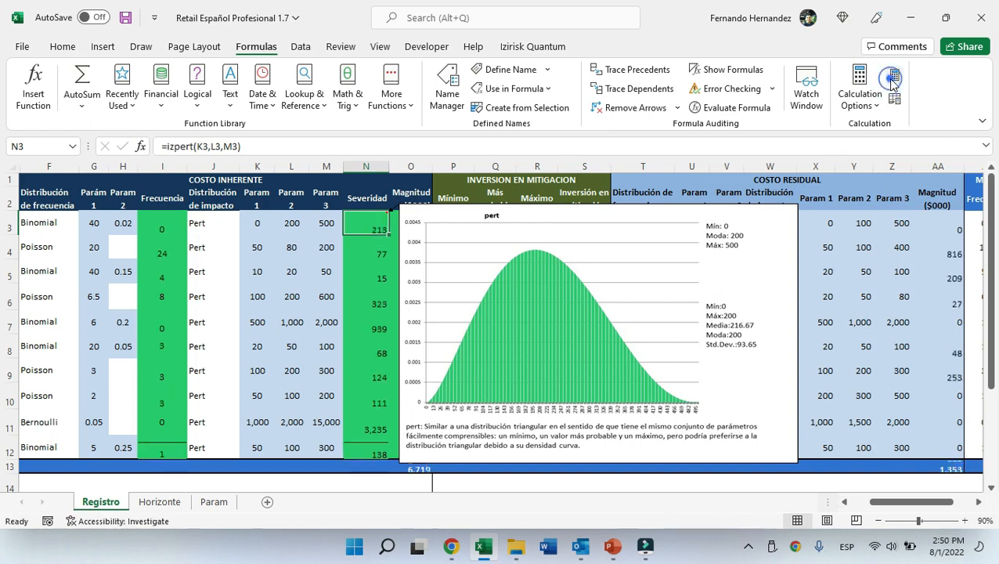
{"action": "left_click", "coordinate": [891, 79]}
{"action": "left_click", "coordinate": [891, 79]}
{"action": "left_click", "coordinate": [891, 79]}
{"action": "left_click", "coordinate": [892, 80]}
{"action": "left_click", "coordinate": [892, 81]}
{"action": "left_click", "coordinate": [891, 80]}
{"action": "left_click", "coordinate": [892, 81]}
{"action": "left_click", "coordinate": [892, 81]}
{"action": "left_click", "coordinate": [891, 82]}
{"action": "left_click", "coordinate": [892, 81]}
{"action": "left_click", "coordinate": [893, 82]}
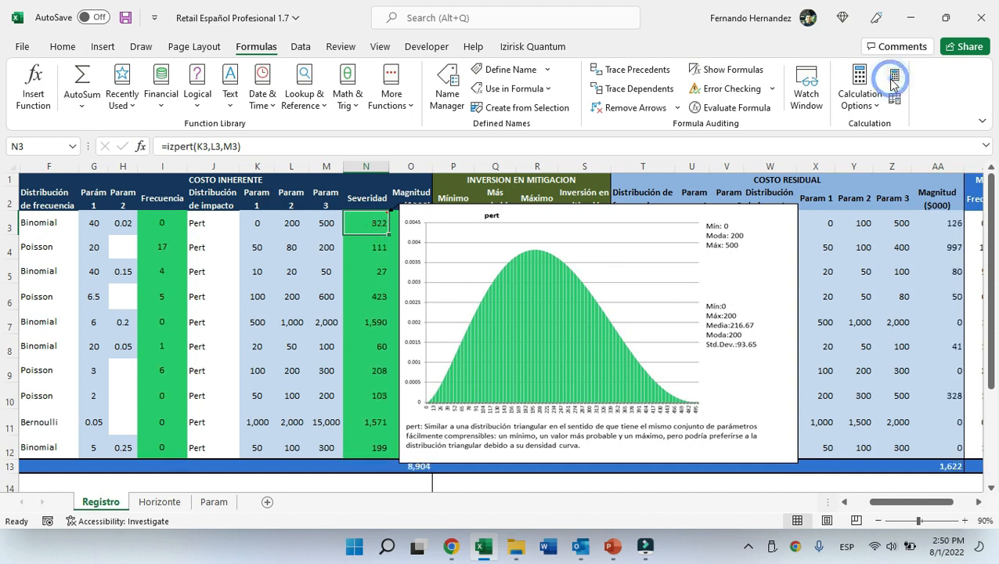
{"action": "left_click", "coordinate": [894, 84]}
{"action": "left_click", "coordinate": [893, 84]}
{"action": "left_click", "coordinate": [893, 83]}
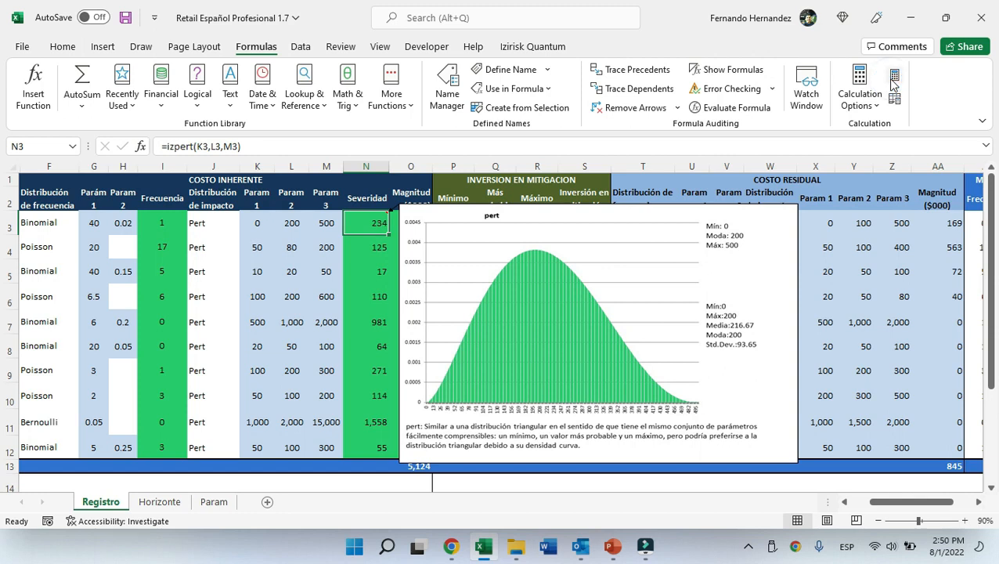
{"action": "left_click", "coordinate": [893, 83]}
Inspect the Magnitud formulas in O3 and O4, including how izconvolute combines the frequency and PERT severity distributions.
{"action": "key", "text": "Right"}
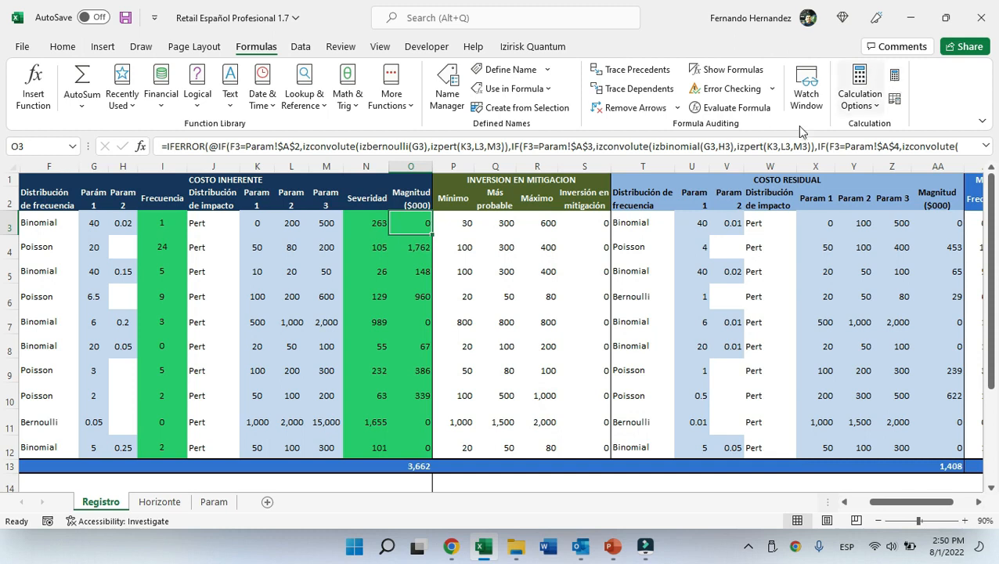
{"action": "left_click_drag", "start_coordinate": [303, 144], "coordinate": [427, 154]}
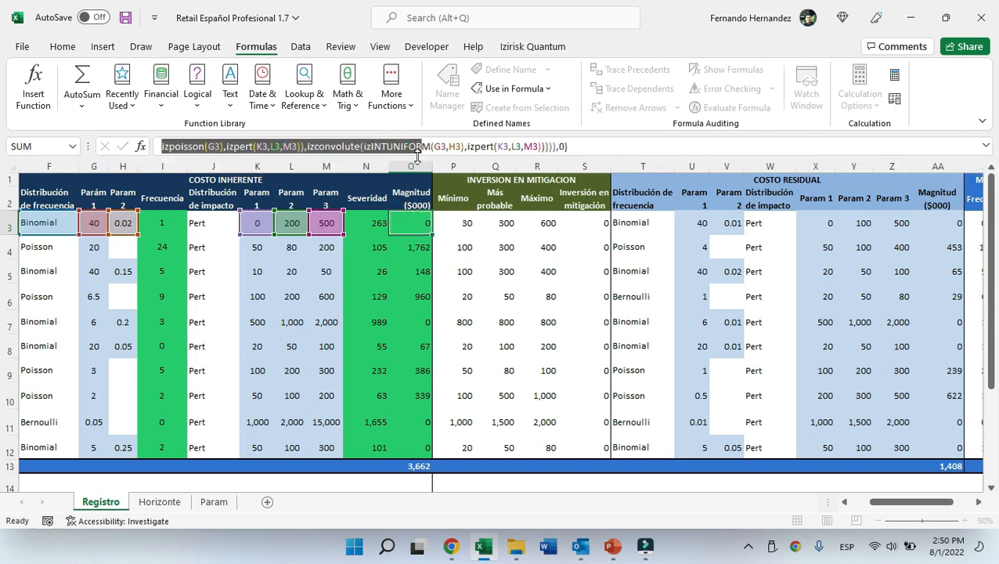
{"action": "key", "text": "Escape"}
{"action": "left_click", "coordinate": [427, 145]}
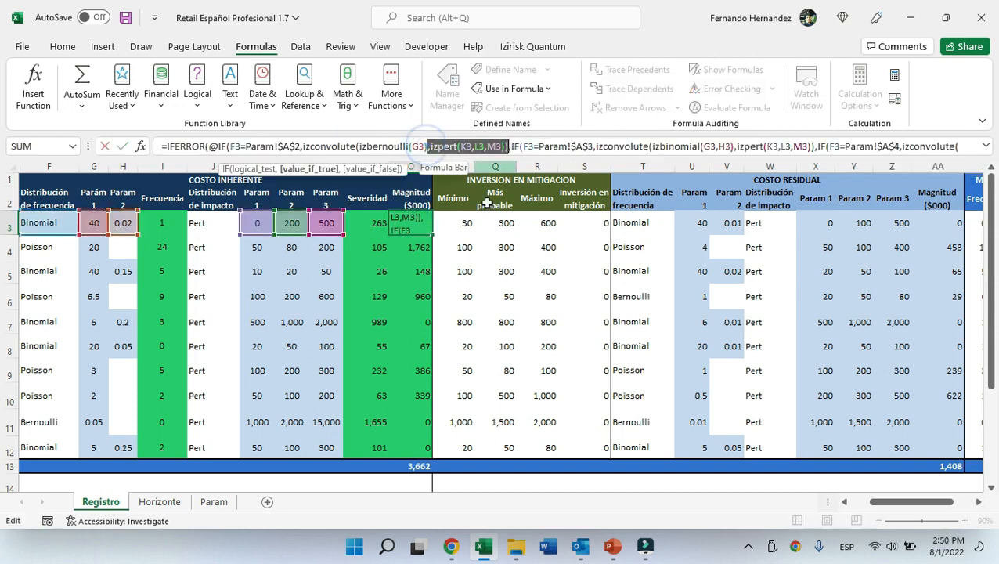
{"action": "key", "text": "Escape"}
{"action": "left_click", "coordinate": [421, 242]}
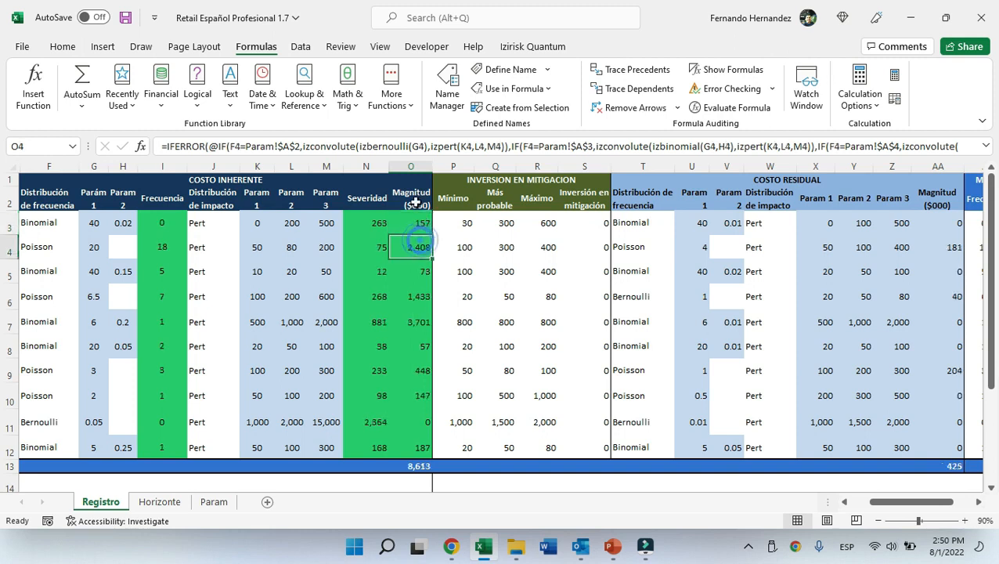
{"action": "left_click", "coordinate": [418, 216]}
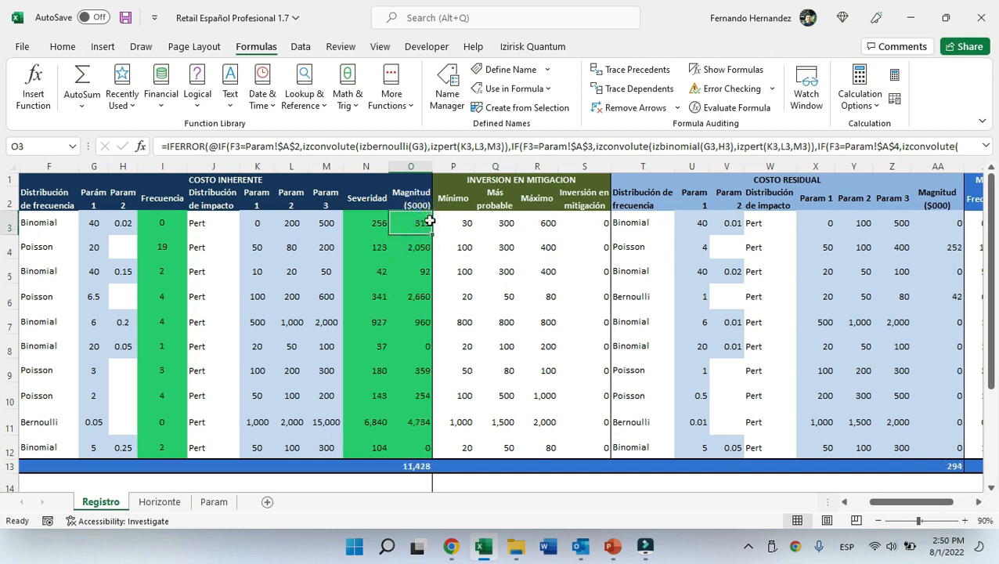
Inspect the Riesgo Total formula for the inherent cost in O13.
{"action": "left_click", "coordinate": [423, 466]}
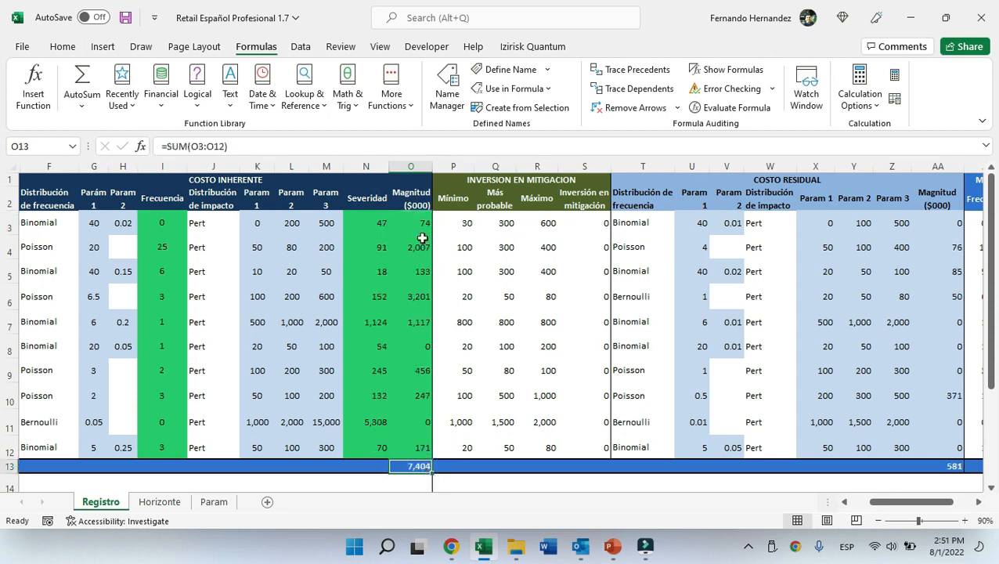
{"action": "double_click", "coordinate": [427, 472]}
{"action": "key", "text": "Escape"}
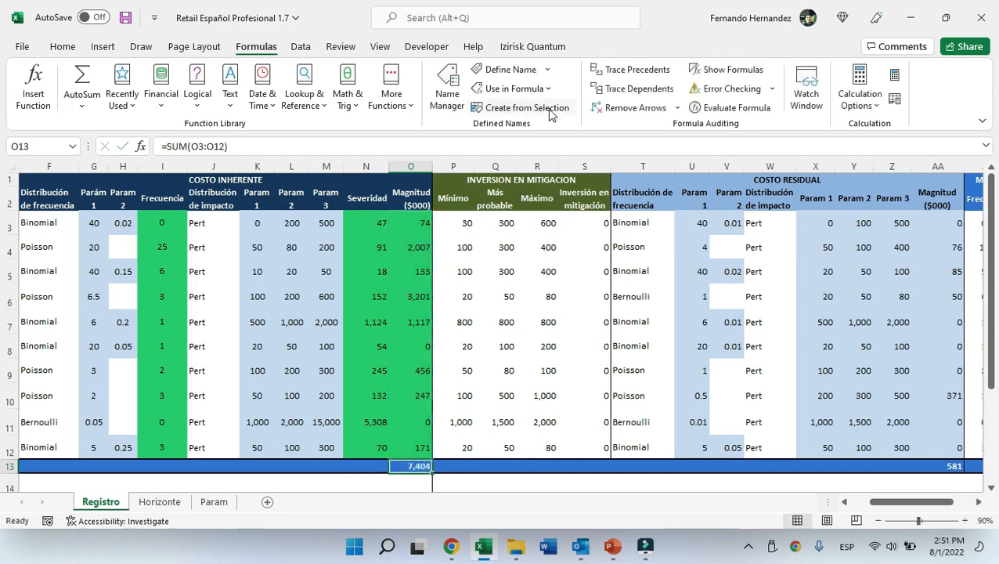
Review the model's defined inputs and outputs in Izirisk Quantum, highlighting the Riesgo Total Inherente output.
{"action": "left_click", "coordinate": [532, 47]}
{"action": "left_click", "coordinate": [127, 92]}
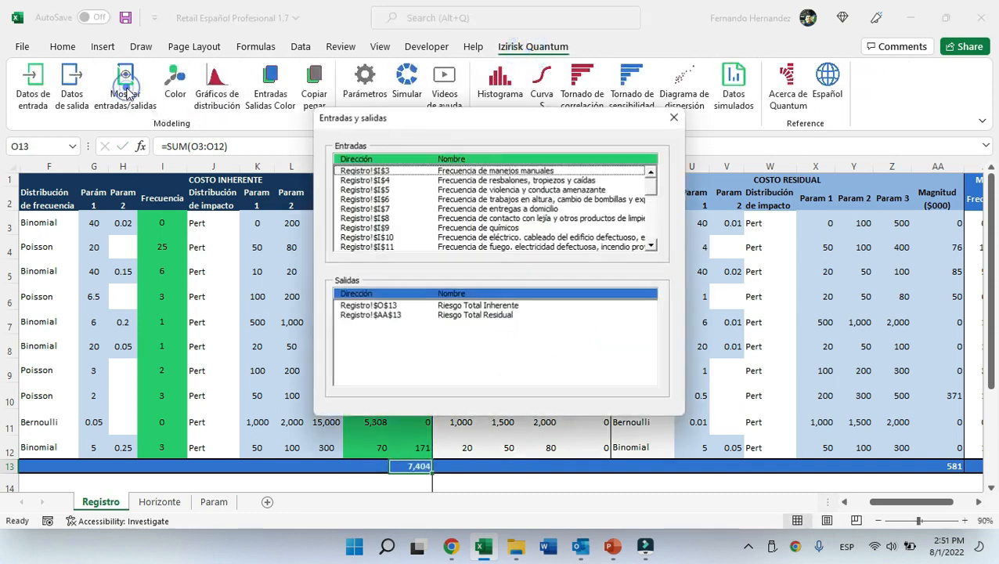
{"action": "left_click", "coordinate": [387, 306]}
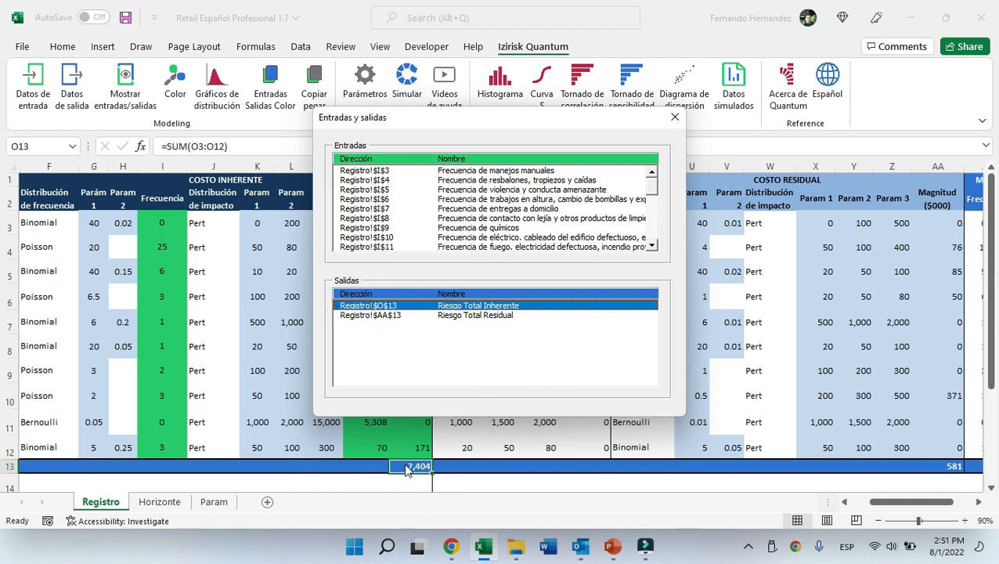
{"action": "left_click", "coordinate": [674, 117]}
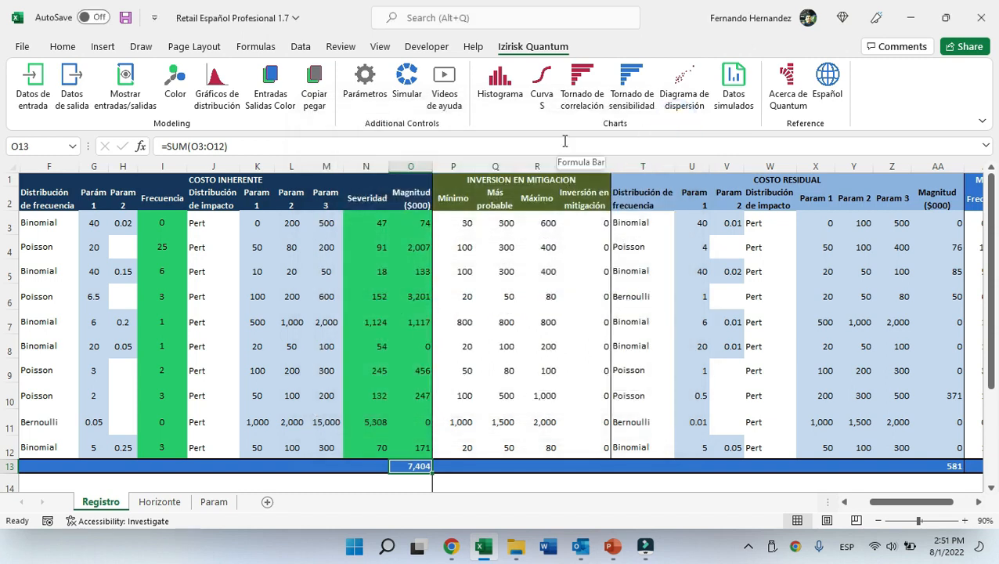
Remove the Riesgo Total Inherente output at Registro!$O$13 and check the list of defined outputs.
{"action": "left_click", "coordinate": [71, 81]}
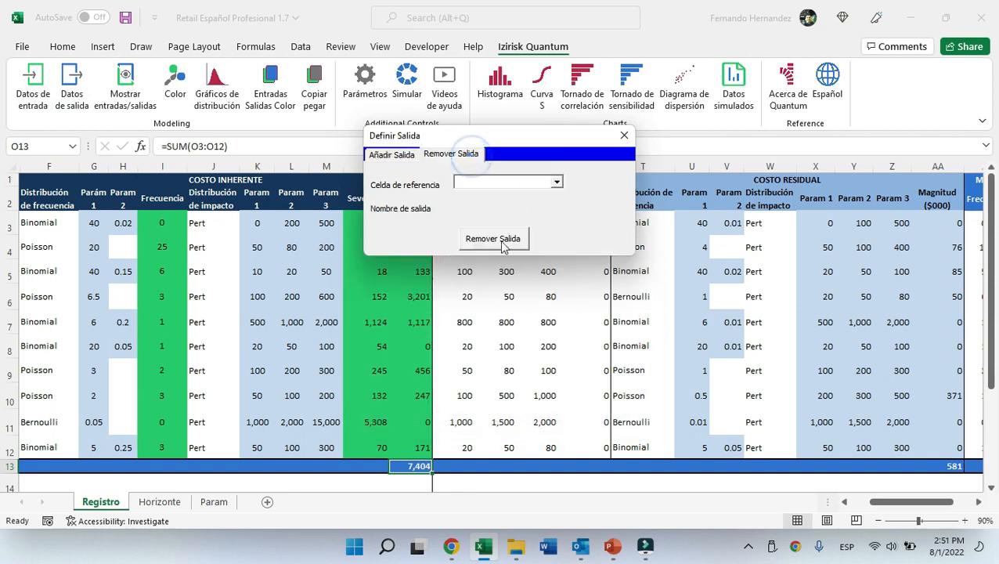
{"action": "left_click", "coordinate": [559, 183]}
{"action": "left_click", "coordinate": [509, 196]}
{"action": "left_click", "coordinate": [509, 239]}
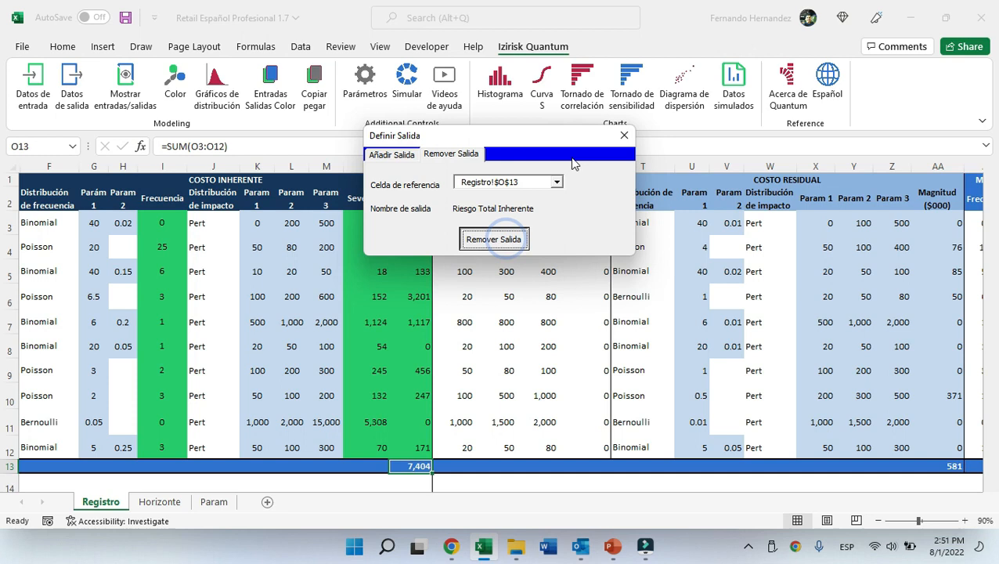
{"action": "left_click", "coordinate": [624, 134]}
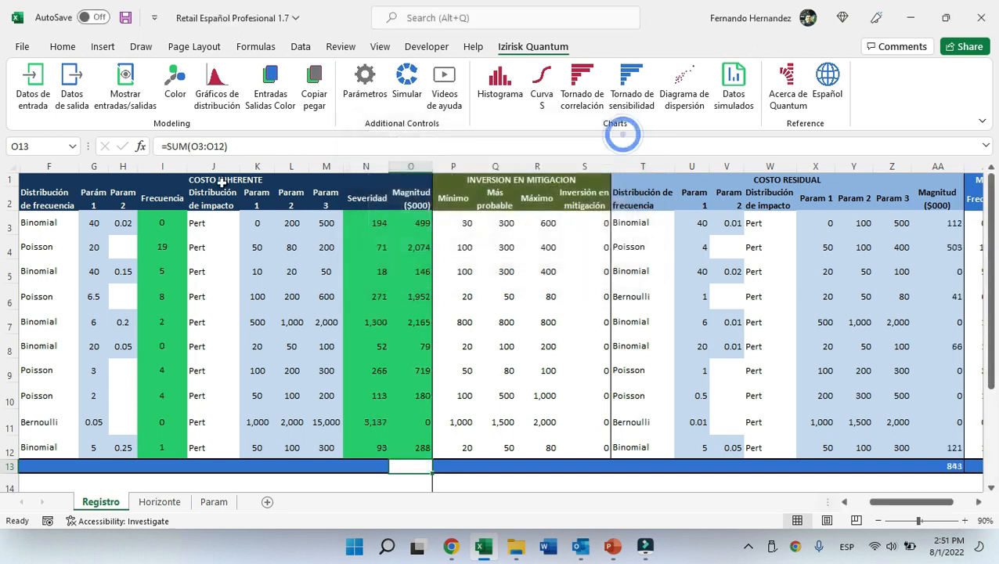
{"action": "left_click", "coordinate": [125, 82]}
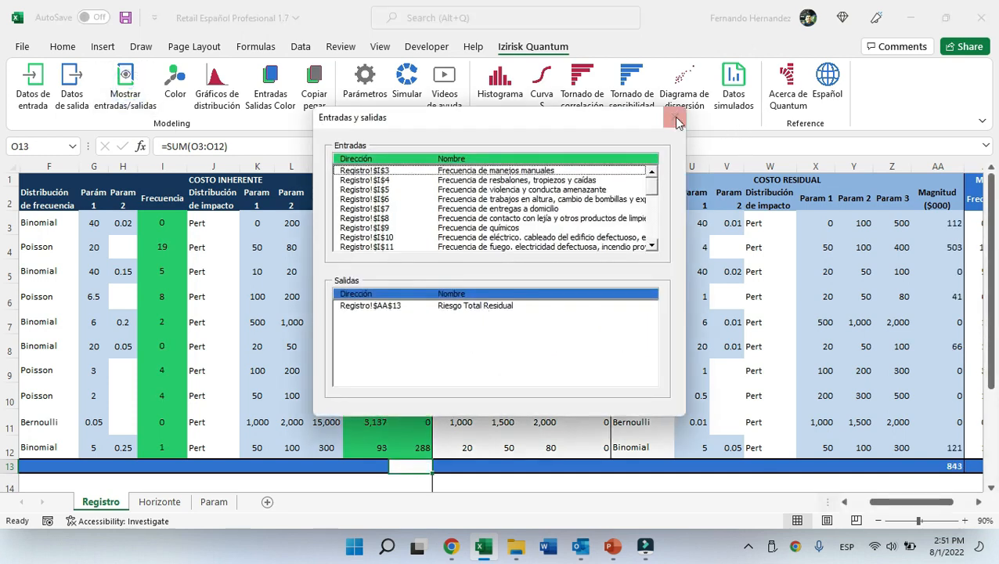
{"action": "left_click", "coordinate": [674, 117]}
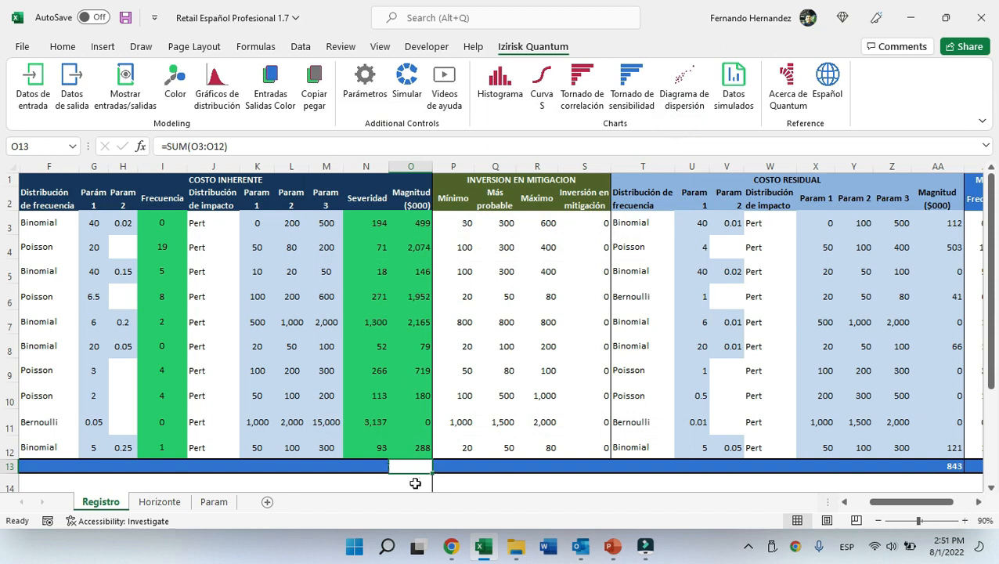
Define O13 as a simulation output named Riesgo Total.
{"action": "left_click", "coordinate": [72, 79]}
{"action": "left_click", "coordinate": [492, 238]}
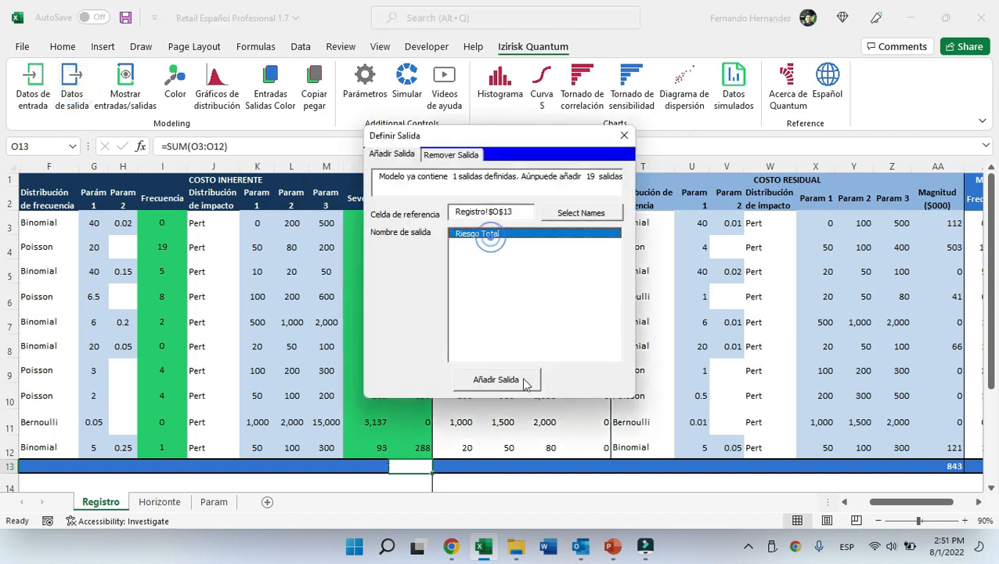
{"action": "left_click", "coordinate": [507, 379]}
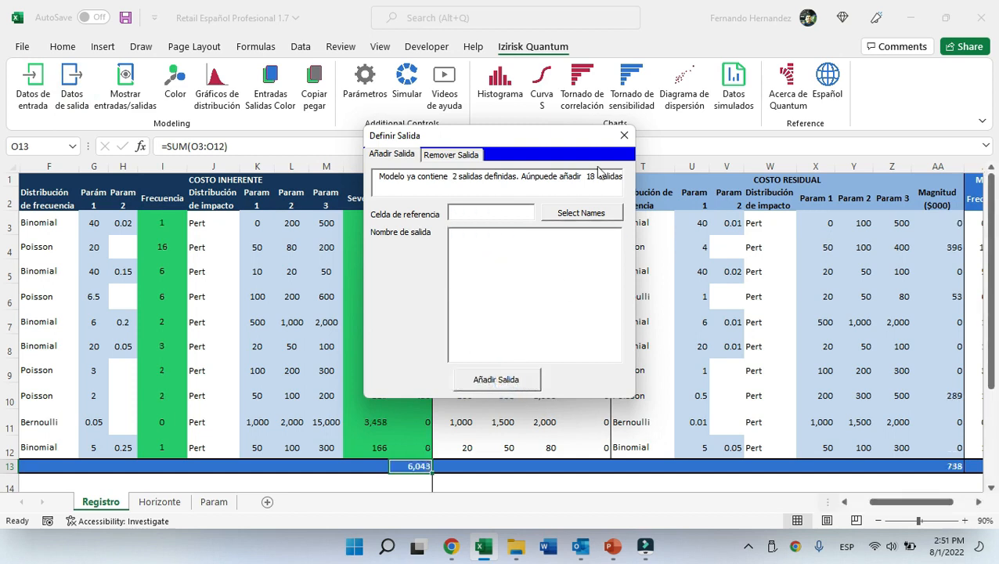
{"action": "left_click", "coordinate": [624, 136]}
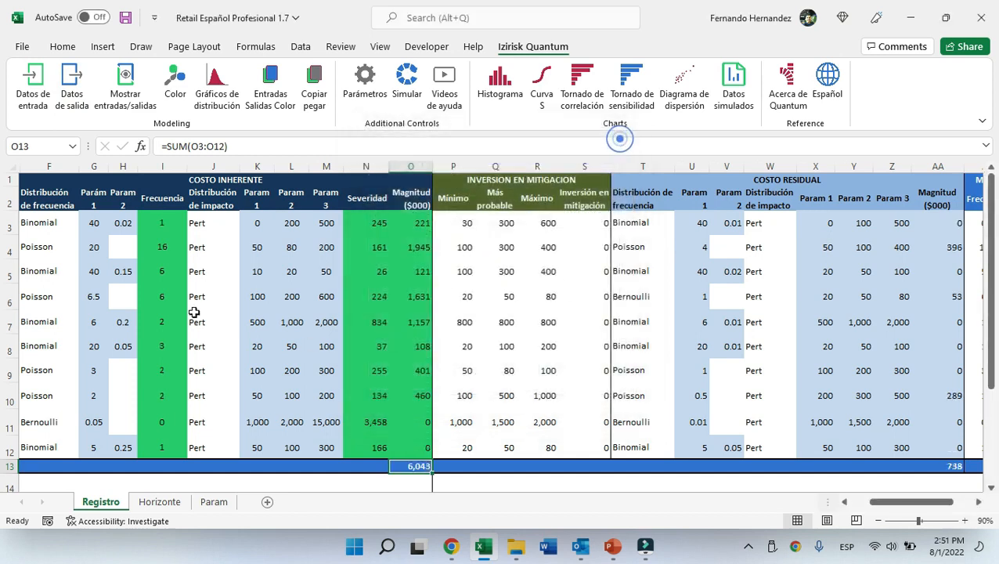
Check the formula in O13 and its Riesgo Total entry in the list of defined outputs.
{"action": "double_click", "coordinate": [430, 467]}
{"action": "key", "text": "Escape"}
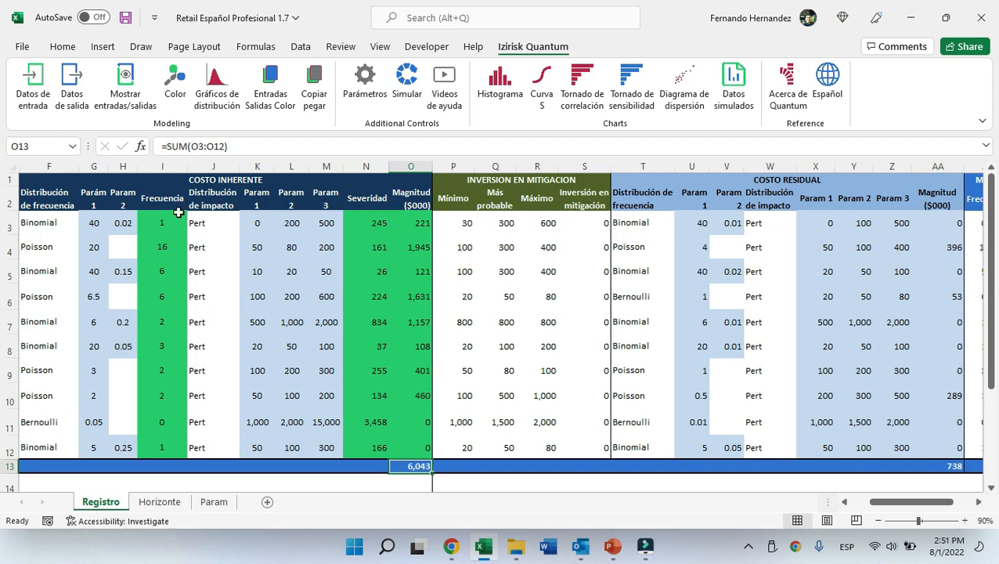
{"action": "left_click", "coordinate": [132, 95]}
{"action": "left_click", "coordinate": [454, 318]}
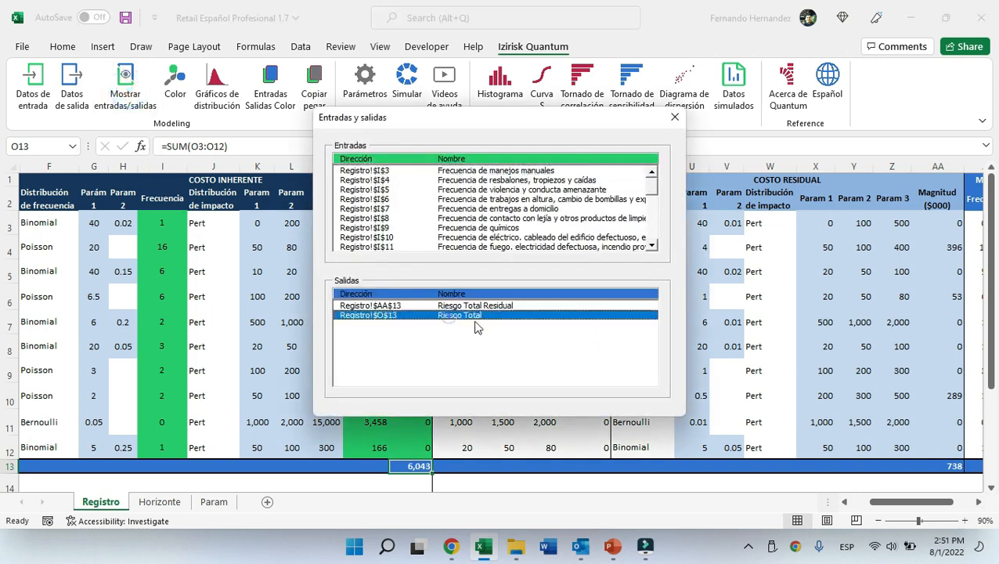
{"action": "left_click", "coordinate": [675, 117]}
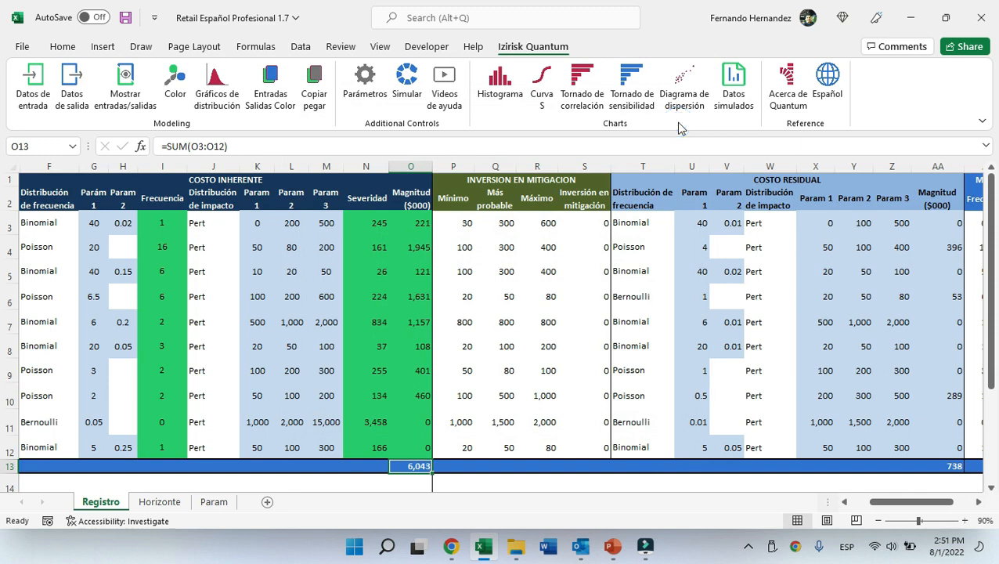
Confirm the simulation parameters with 1000 iterations, run the simulation and save its results.
{"action": "left_click", "coordinate": [366, 79]}
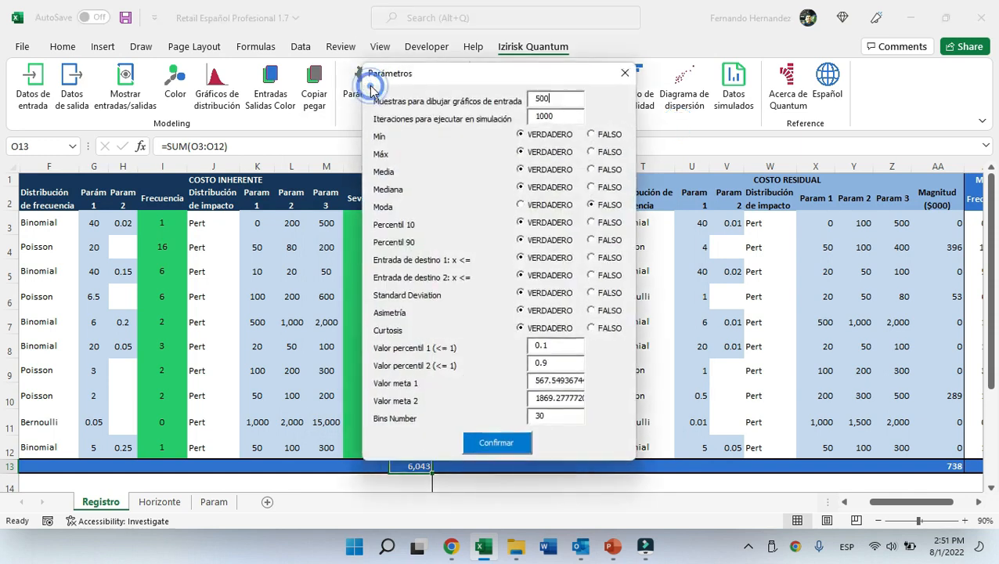
{"action": "left_click", "coordinate": [518, 442]}
{"action": "left_click", "coordinate": [566, 319]}
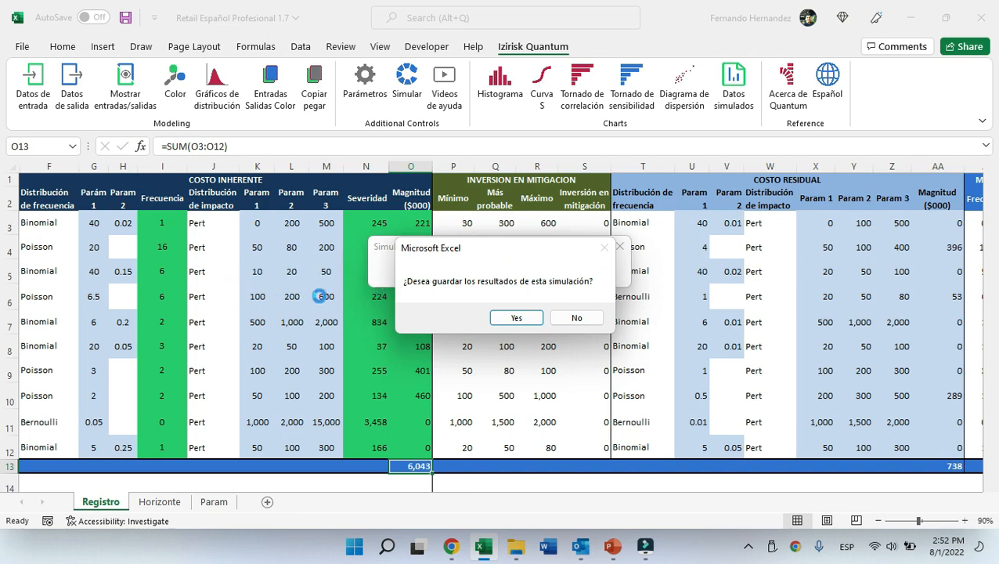
{"action": "left_click", "coordinate": [517, 319]}
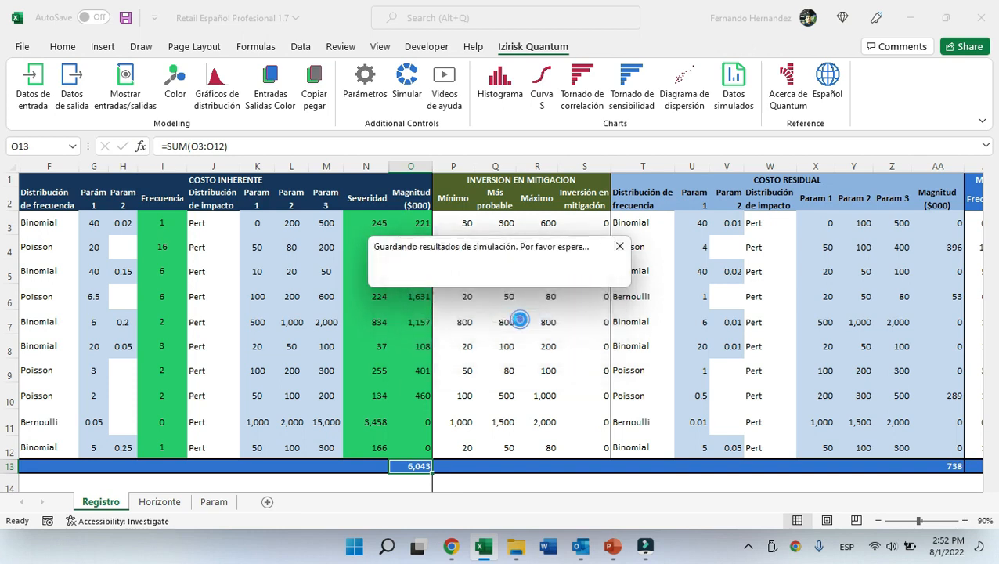
{"action": "left_click", "coordinate": [577, 317]}
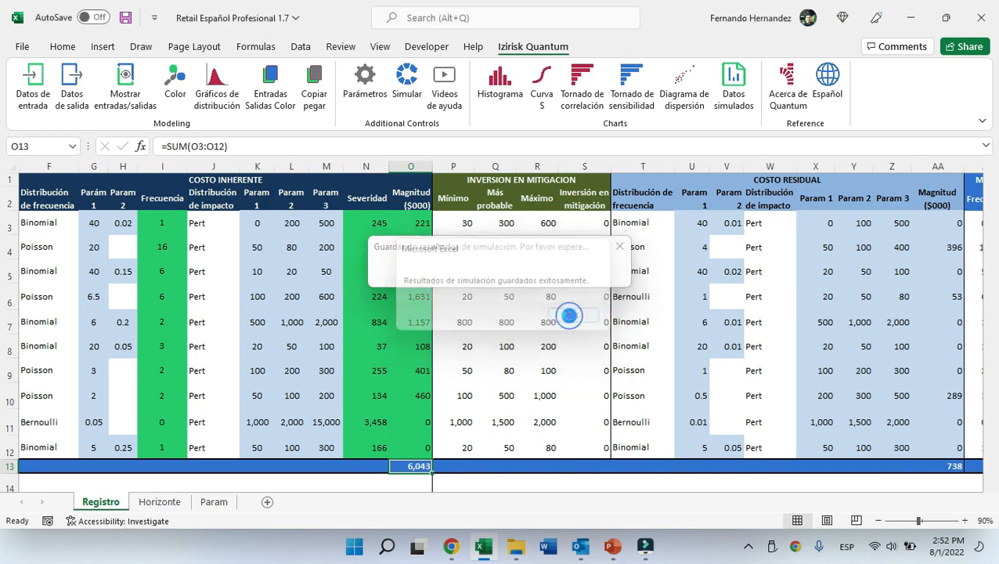
Open the simulated data and examine the Riesgo Total Residual and Riesgo Total iterations from first to last.
{"action": "left_click", "coordinate": [738, 81]}
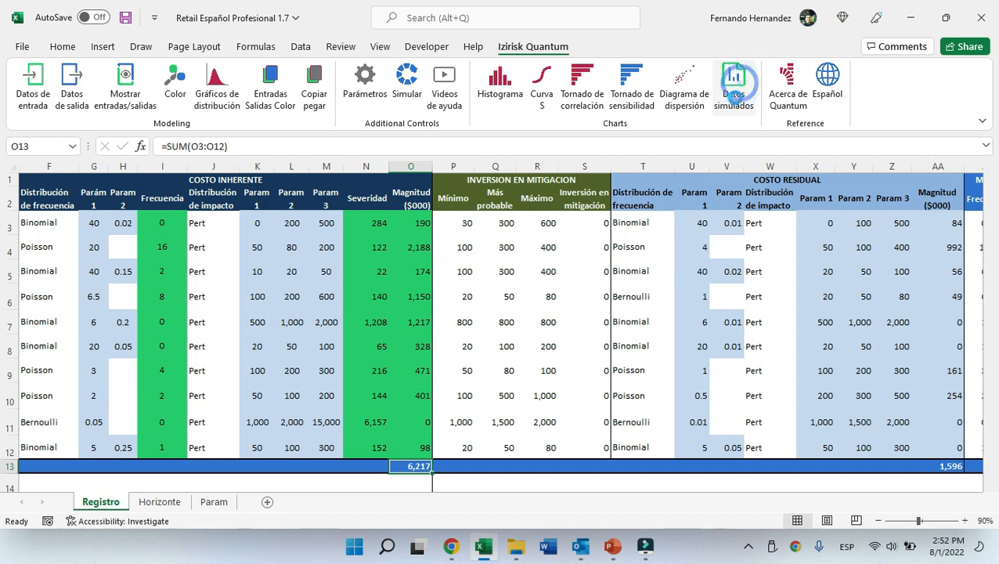
{"action": "left_click", "coordinate": [177, 250]}
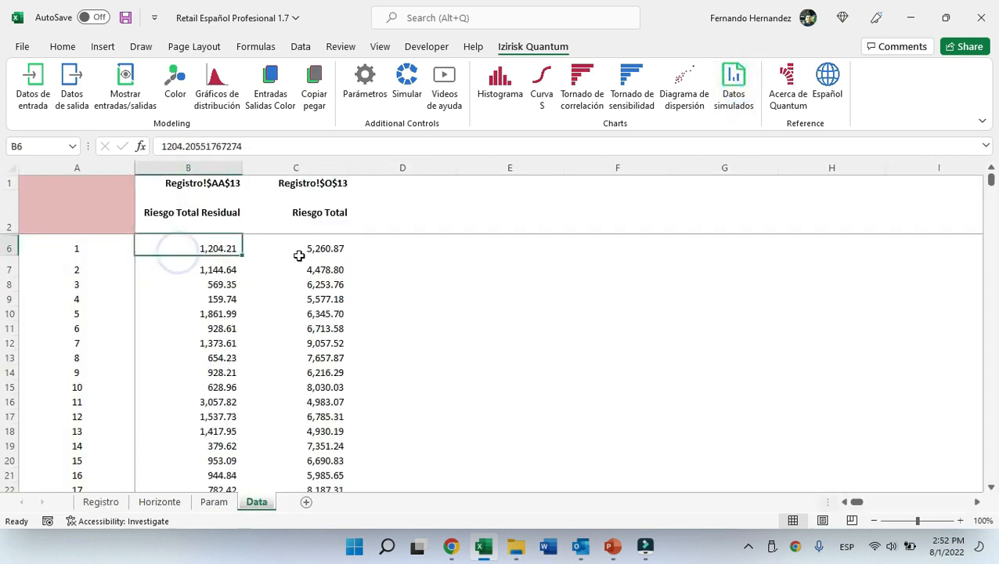
{"action": "left_click", "coordinate": [302, 260]}
{"action": "key", "text": "ctrl+Down"}
{"action": "left_click_drag", "start_coordinate": [66, 474], "coordinate": [346, 461]}
{"action": "key", "text": "ctrl+Home"}
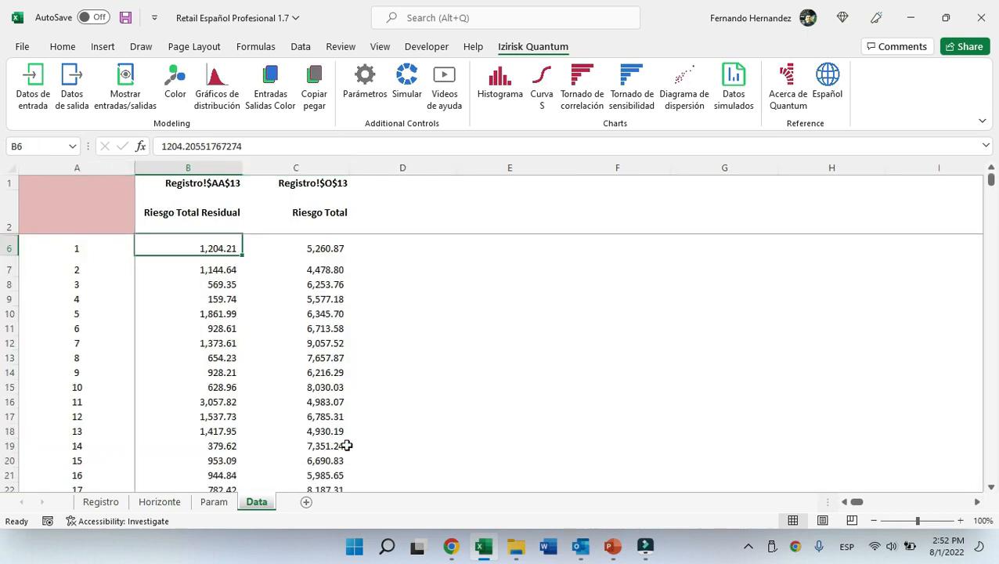
Examine the simulated frequency inputs for each risk in the Data sheet, from column V onward, and return to the Registro sheet.
{"action": "key", "text": "Right"}
{"action": "key", "text": "Right"}
{"action": "key", "text": "ctrl+Right"}
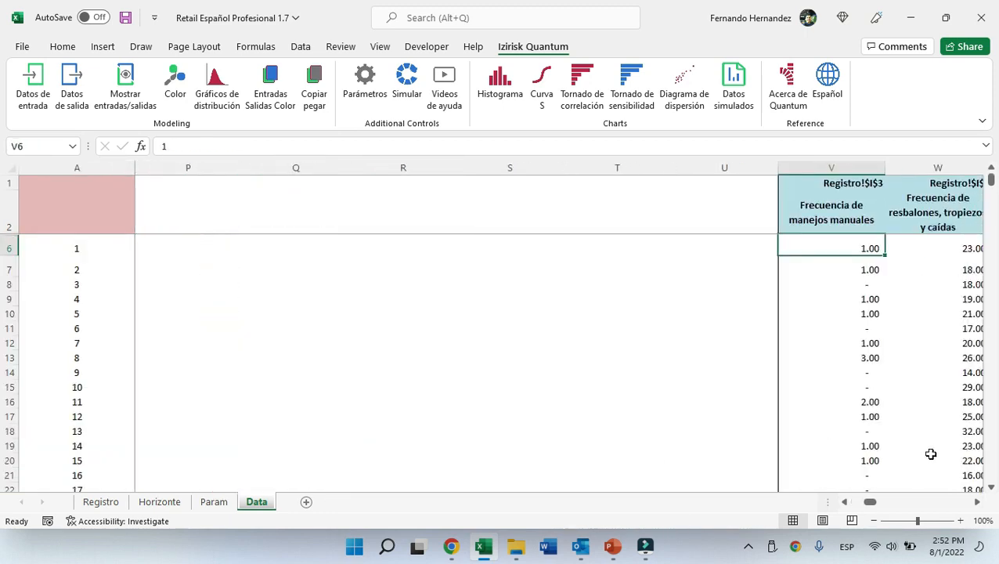
{"action": "key", "text": "Right"}
{"action": "key", "text": "Right"}
{"action": "key", "text": "Right"}
{"action": "key", "text": "Right"}
{"action": "key", "text": "Right"}
{"action": "key", "text": "Right"}
{"action": "key", "text": "Right"}
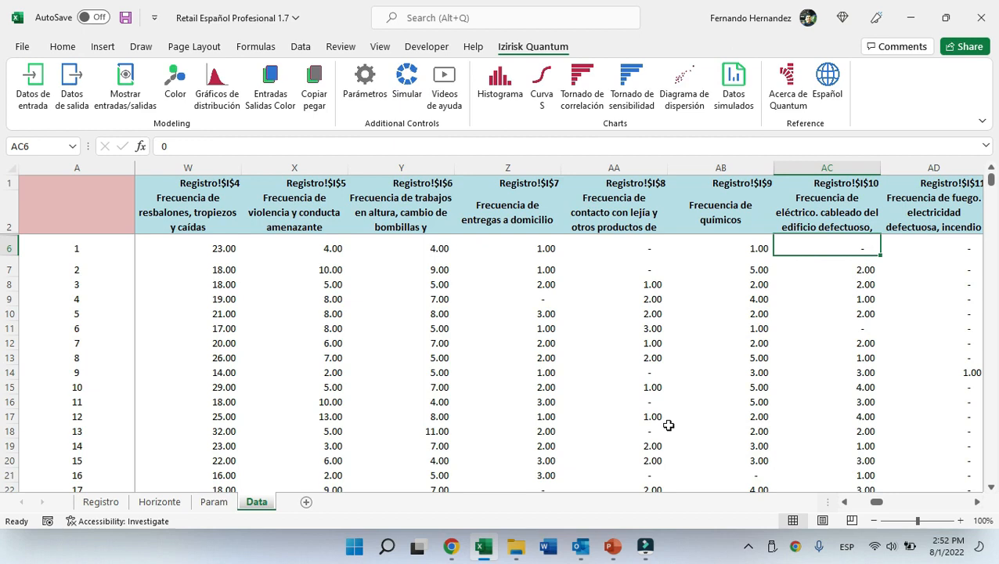
{"action": "left_click", "coordinate": [112, 503]}
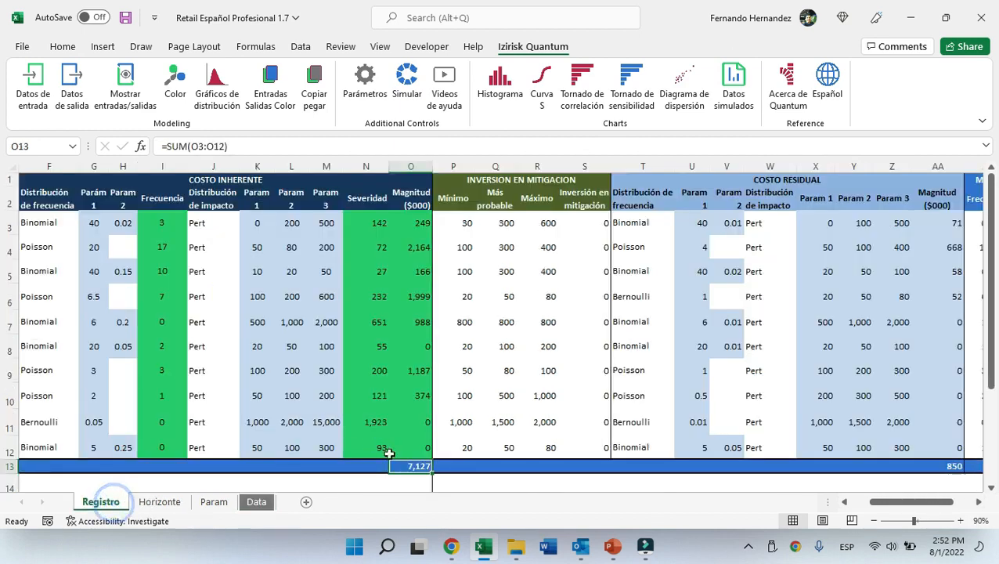
Open the histogram of the Riesgo Total output in O13, examine its distribution and statistics, and close the chart.
{"action": "scroll", "coordinate": [437, 470], "scroll_direction": "down", "scroll_amount": 2}
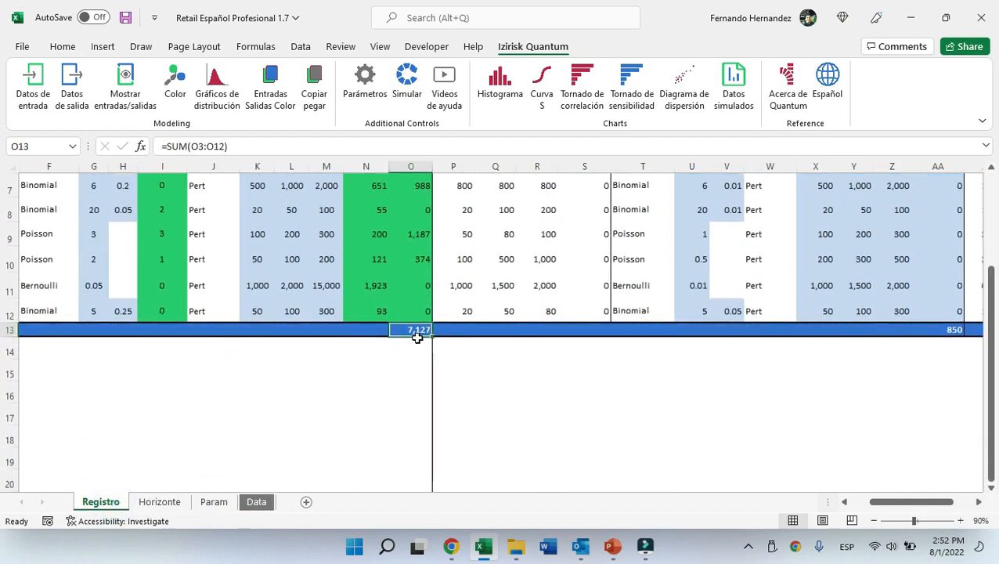
{"action": "left_click", "coordinate": [499, 82]}
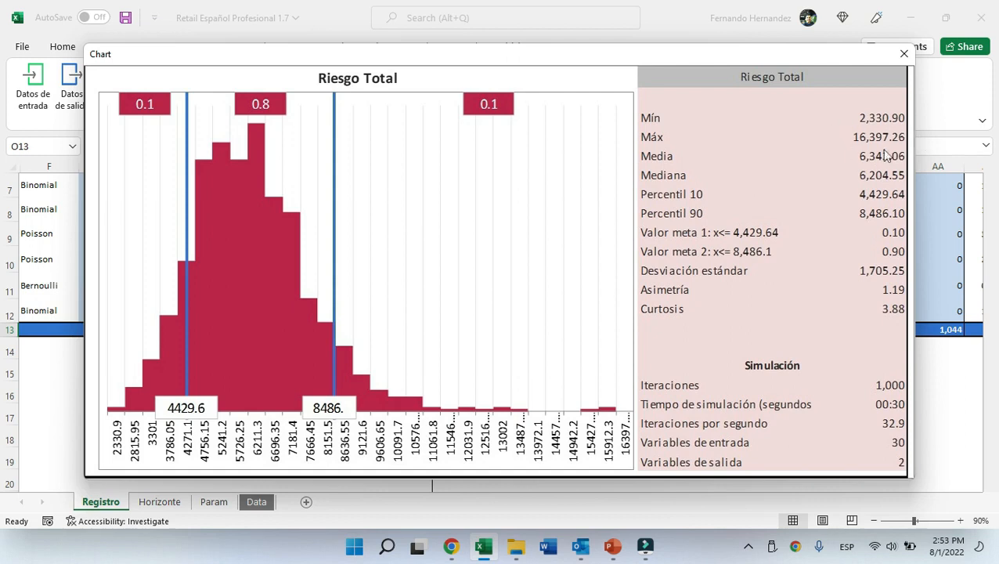
{"action": "left_click", "coordinate": [904, 55]}
Plot the S-curves of Riesgo Total Residual and Riesgo Total together, compare them and close the chart.
{"action": "key", "text": "ctrl+Home"}
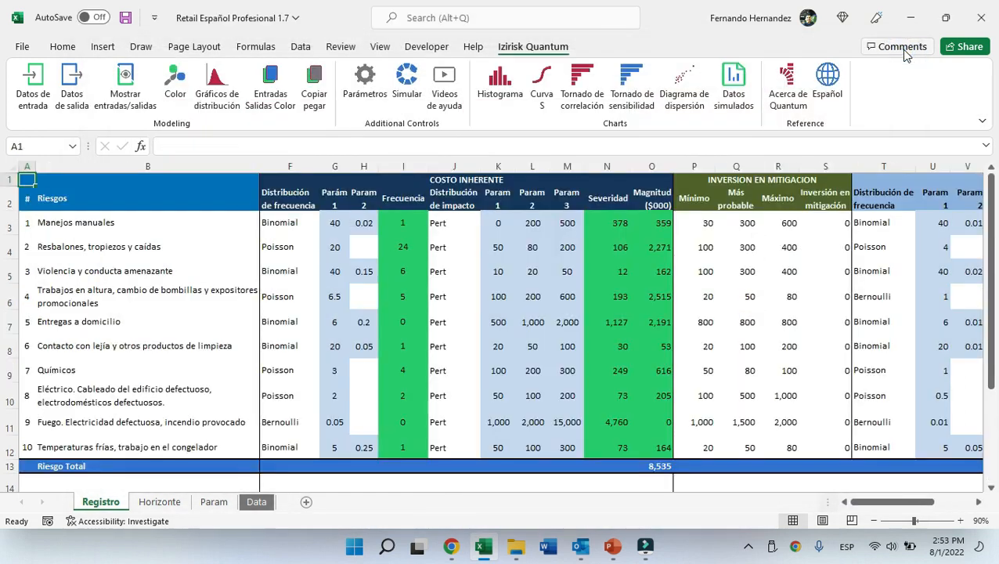
{"action": "left_click_drag", "start_coordinate": [902, 502], "coordinate": [940, 509]}
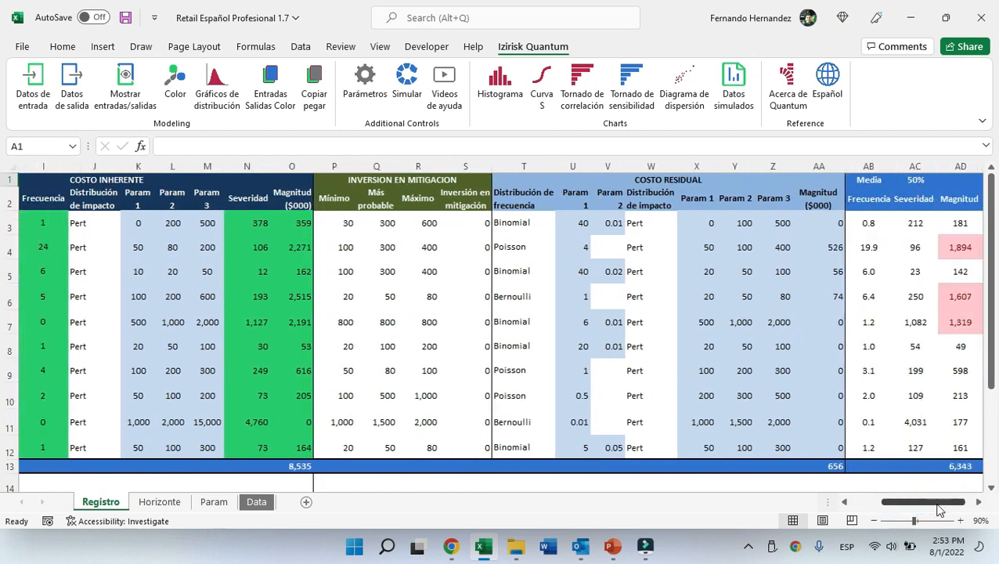
{"action": "left_click", "coordinate": [536, 95]}
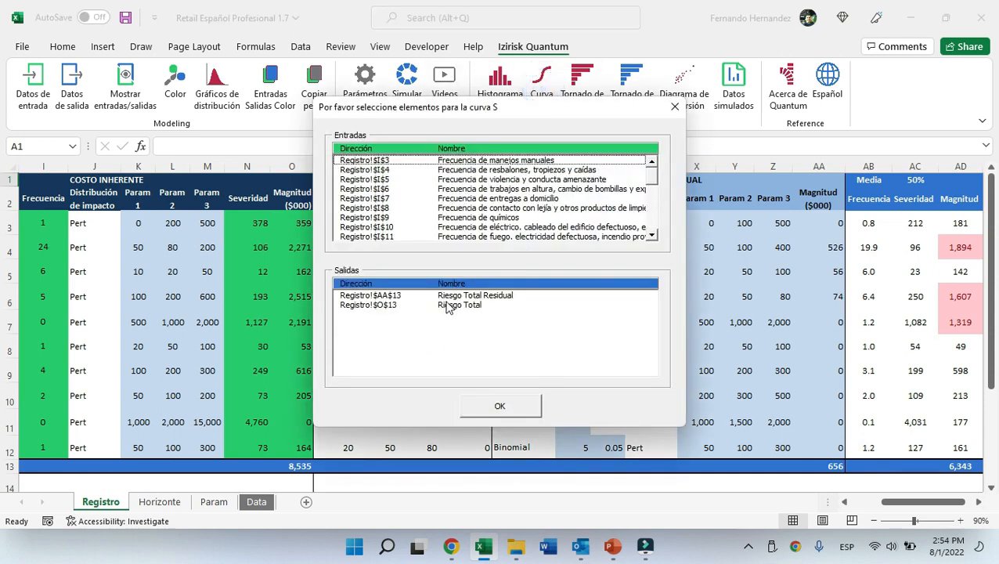
{"action": "left_click", "coordinate": [451, 296]}
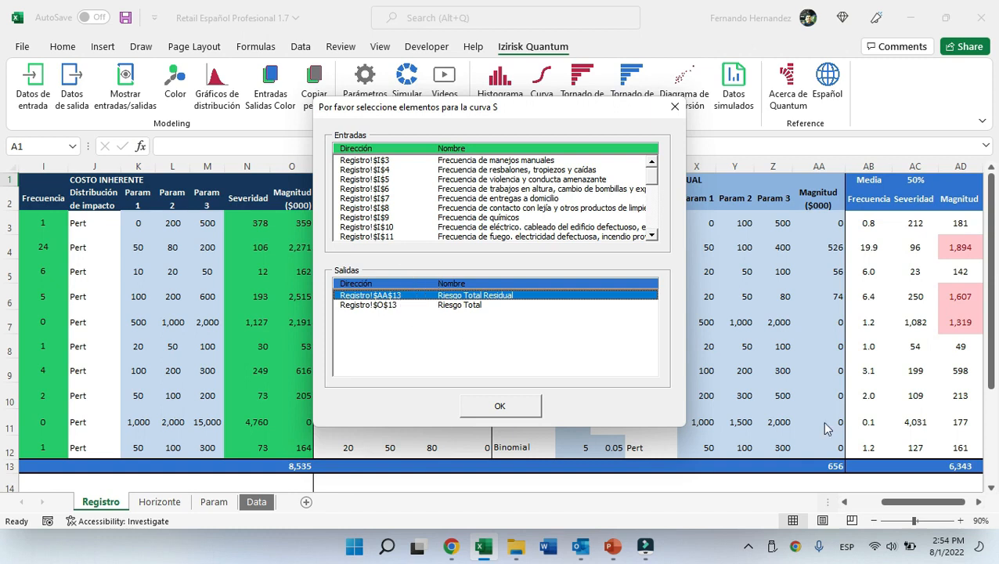
{"action": "left_click", "coordinate": [460, 305], "text": "ctrl"}
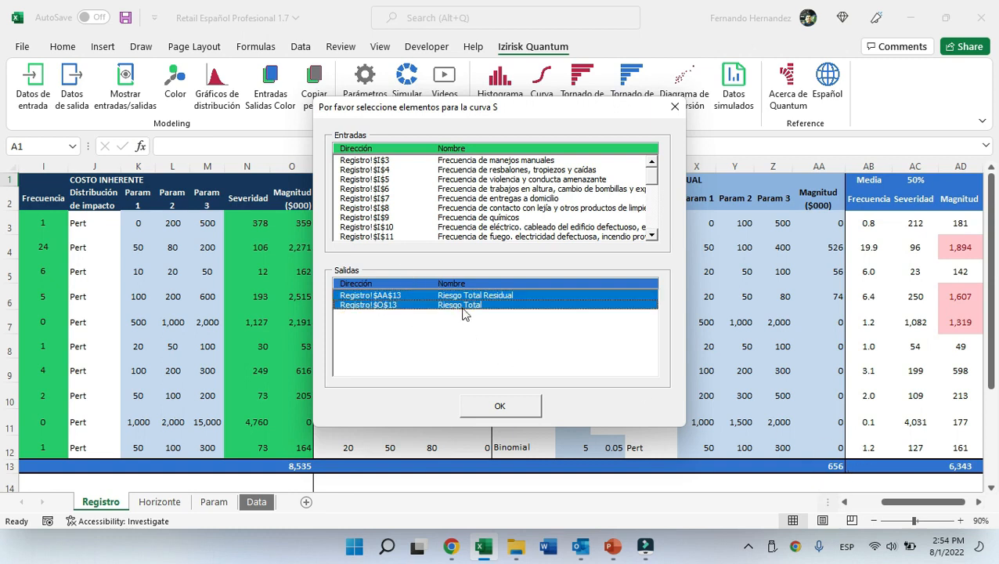
{"action": "left_click", "coordinate": [503, 406]}
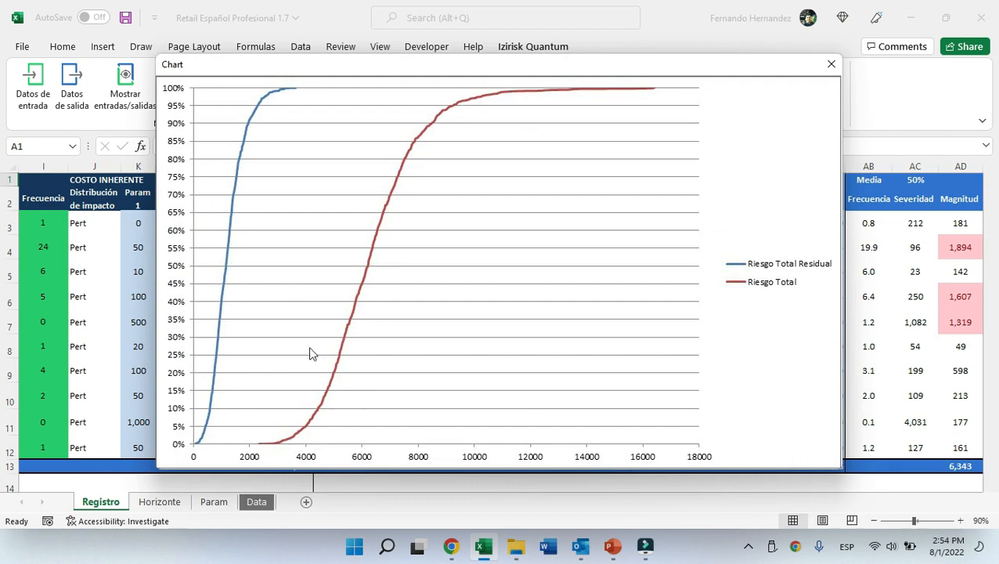
{"action": "left_click", "coordinate": [832, 65]}
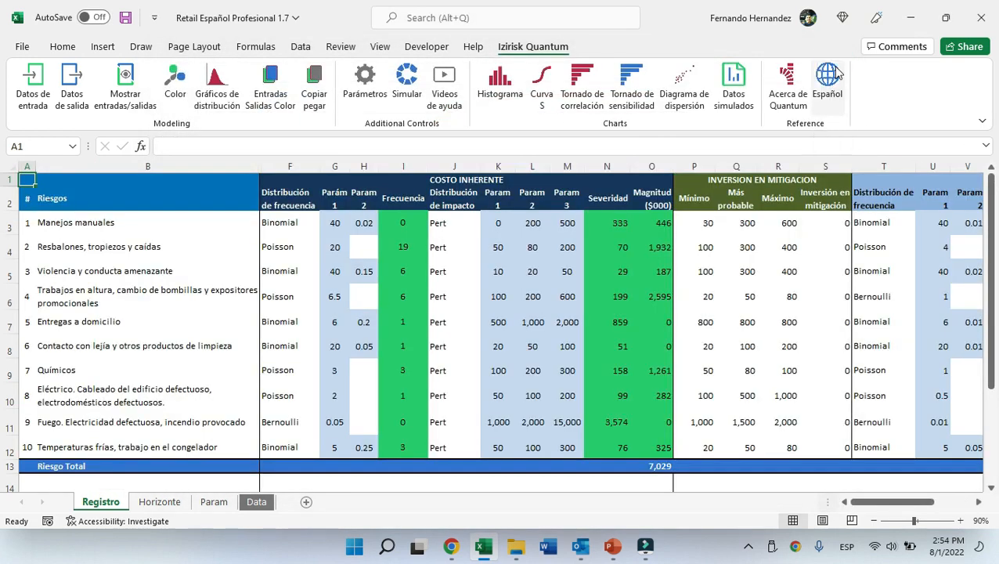
Open the correlation tornado for Riesgo Total in O13, examine which risks drive it and close the chart.
{"action": "left_click", "coordinate": [662, 467]}
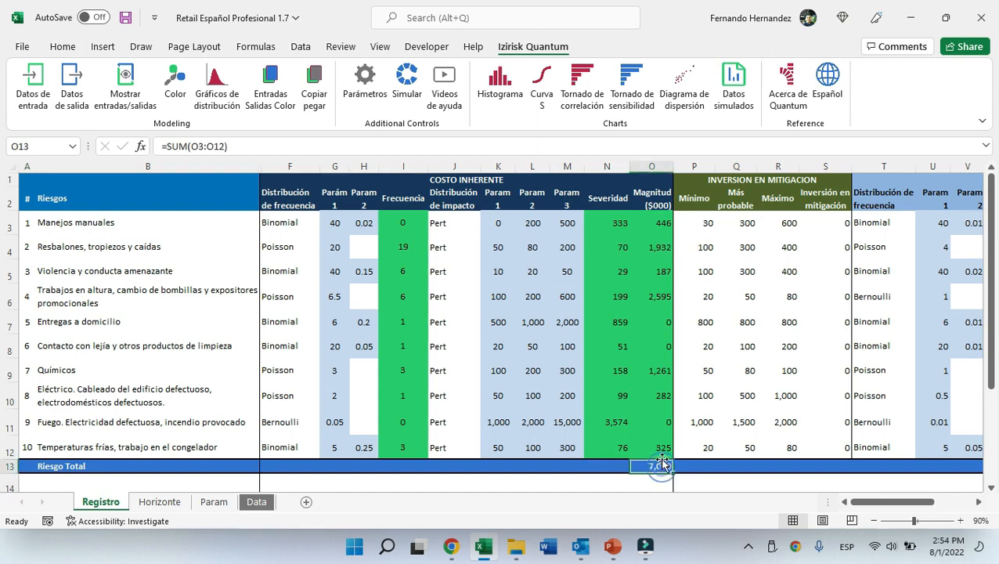
{"action": "left_click", "coordinate": [580, 88]}
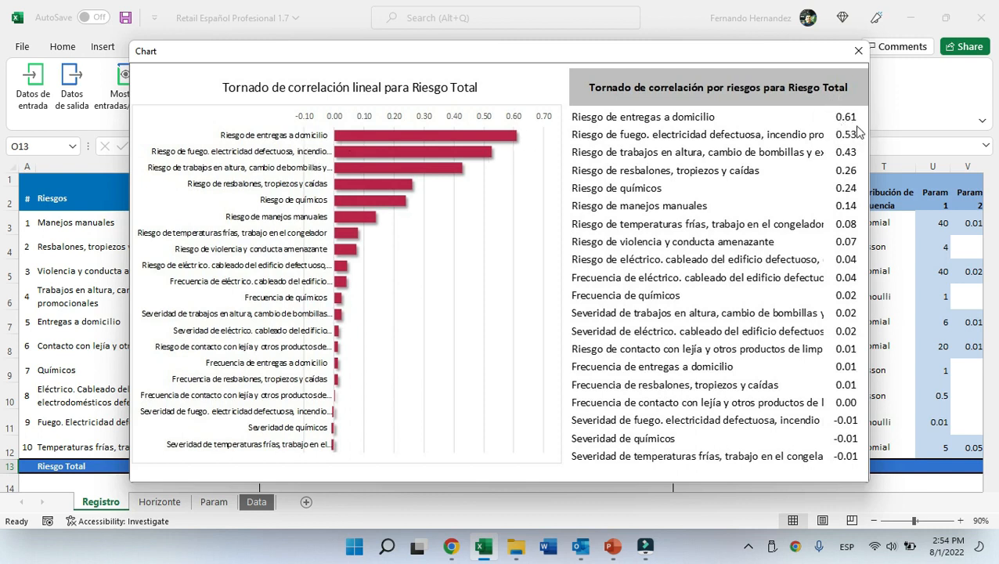
{"action": "left_click", "coordinate": [857, 52]}
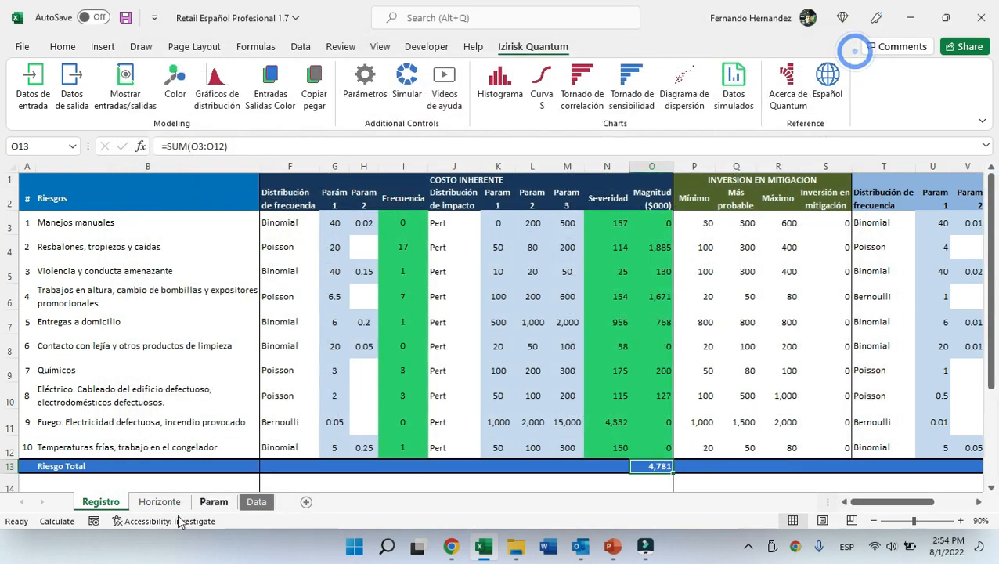
Plot the scatter diagram of Riesgo Total against the Entregas a domicilio risk, examine the correlation and close the chart.
{"action": "left_click", "coordinate": [641, 318]}
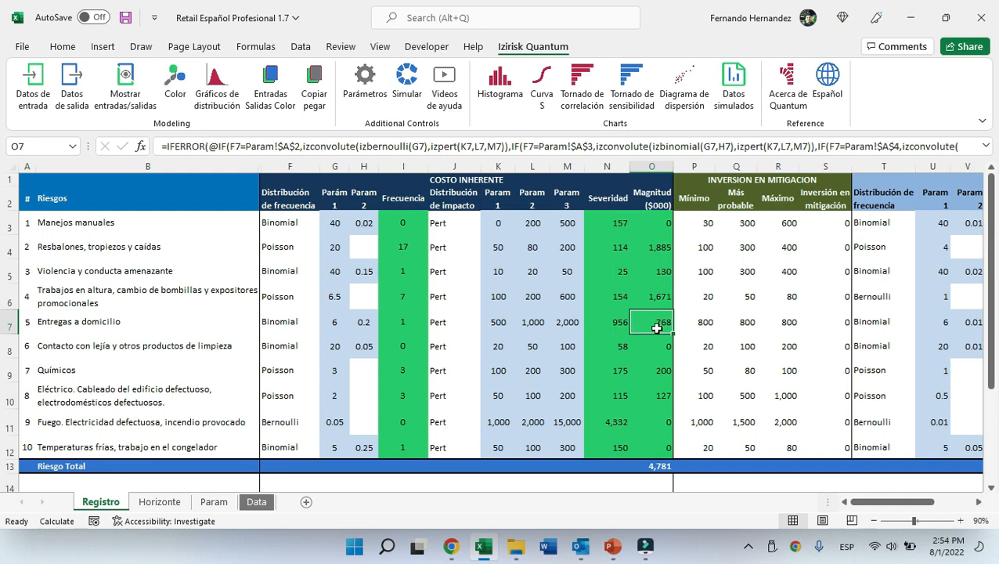
{"action": "left_click", "coordinate": [682, 85]}
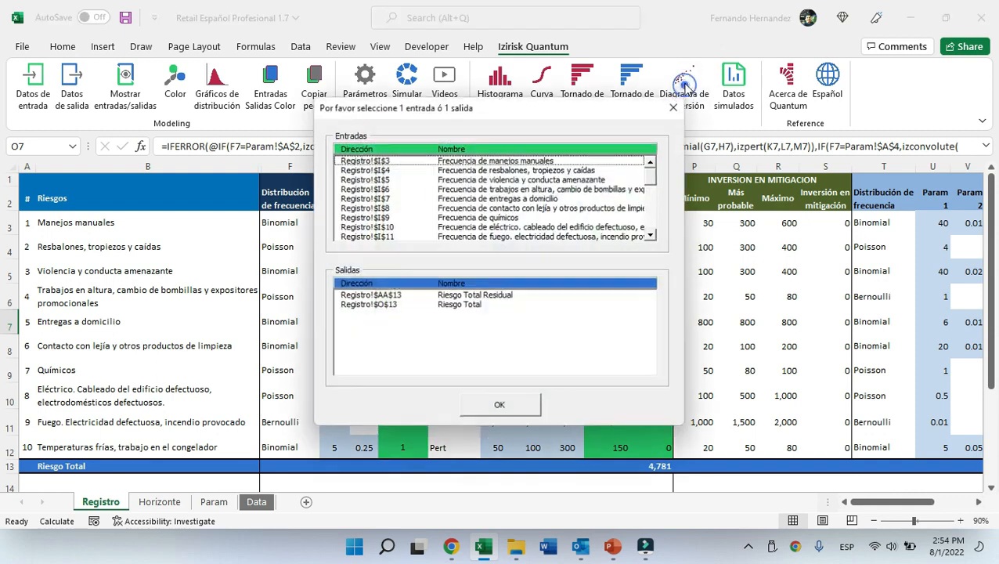
{"action": "double_click", "coordinate": [465, 307]}
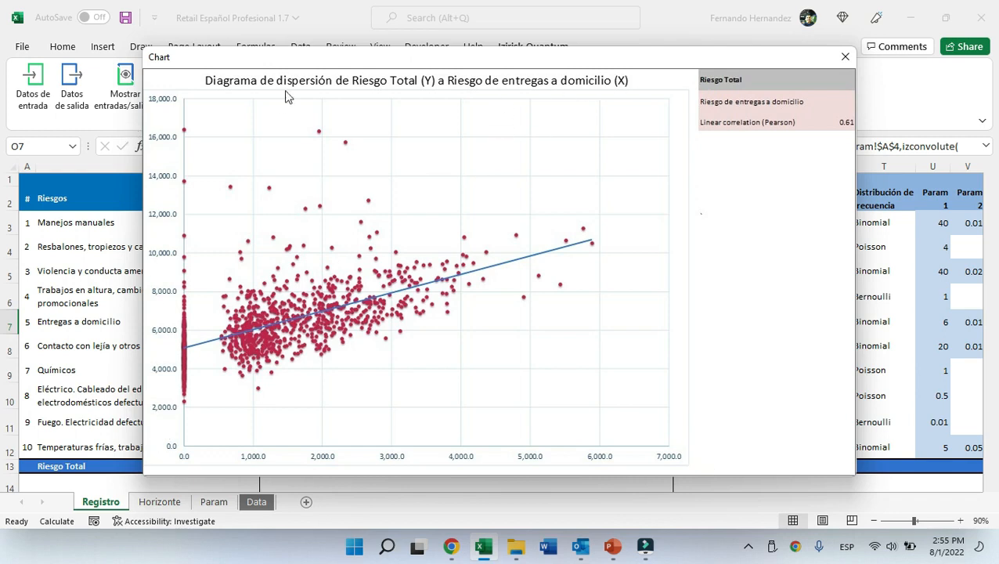
{"action": "left_click", "coordinate": [845, 56]}
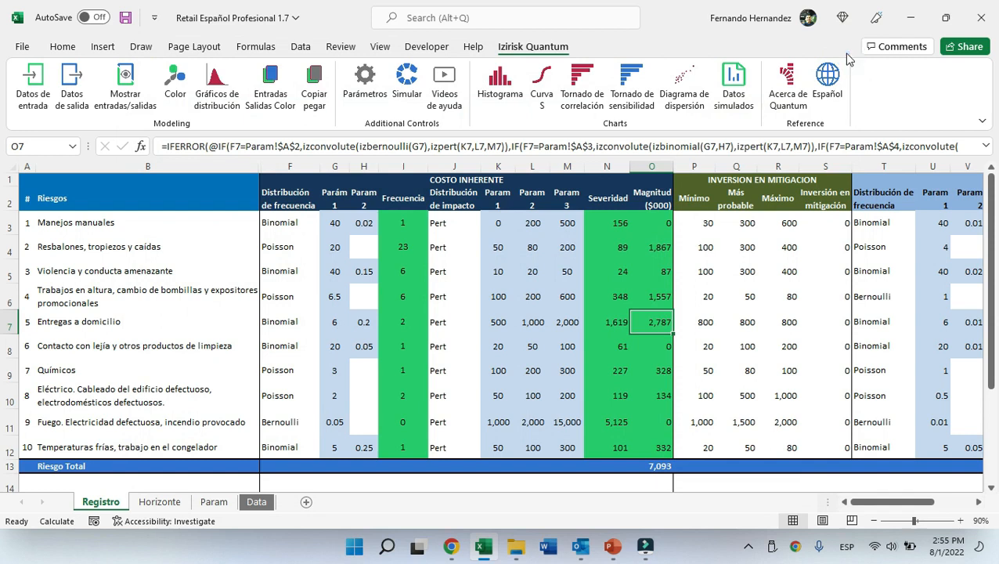
Examine the bubble and pie charts on the Horizonte sheet and check the cell reference behind the bubble chart's title.
{"action": "left_click", "coordinate": [866, 503]}
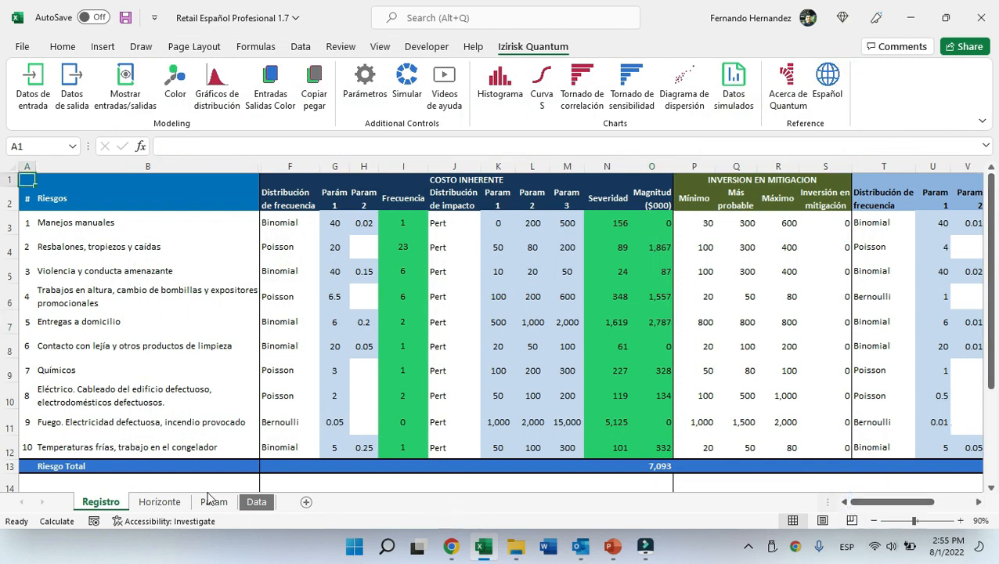
{"action": "left_click", "coordinate": [169, 505]}
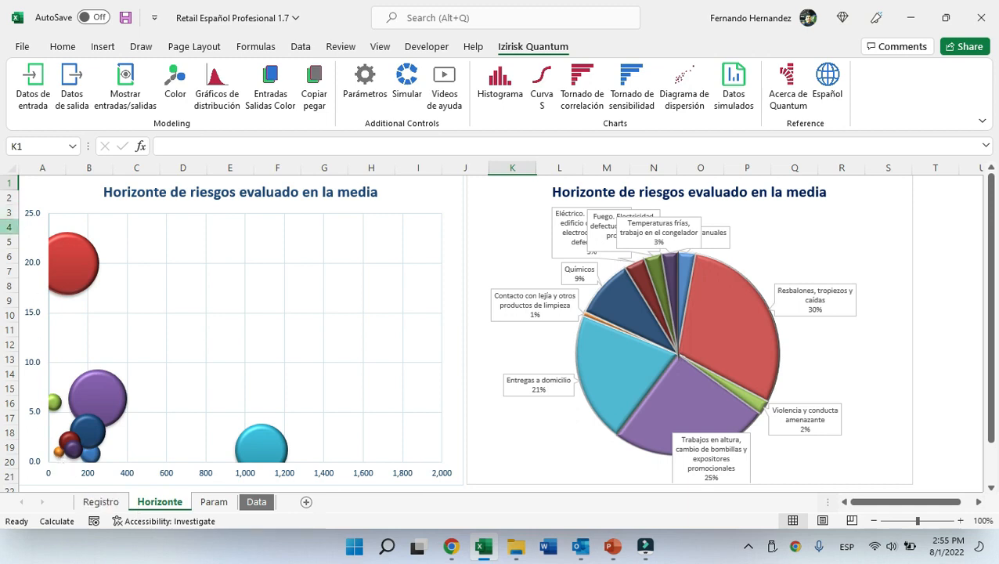
{"action": "left_click", "coordinate": [288, 190]}
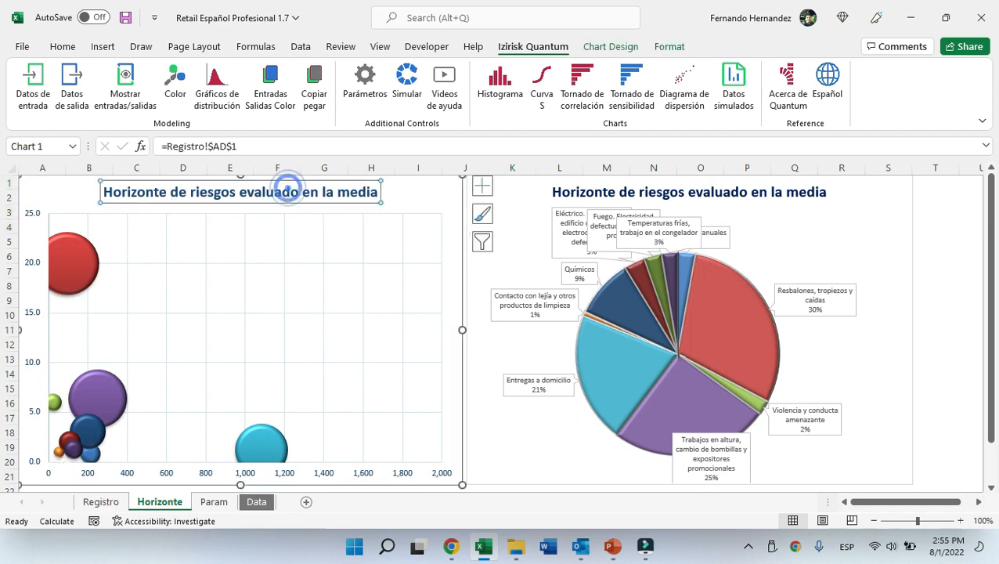
{"action": "left_click", "coordinate": [257, 505]}
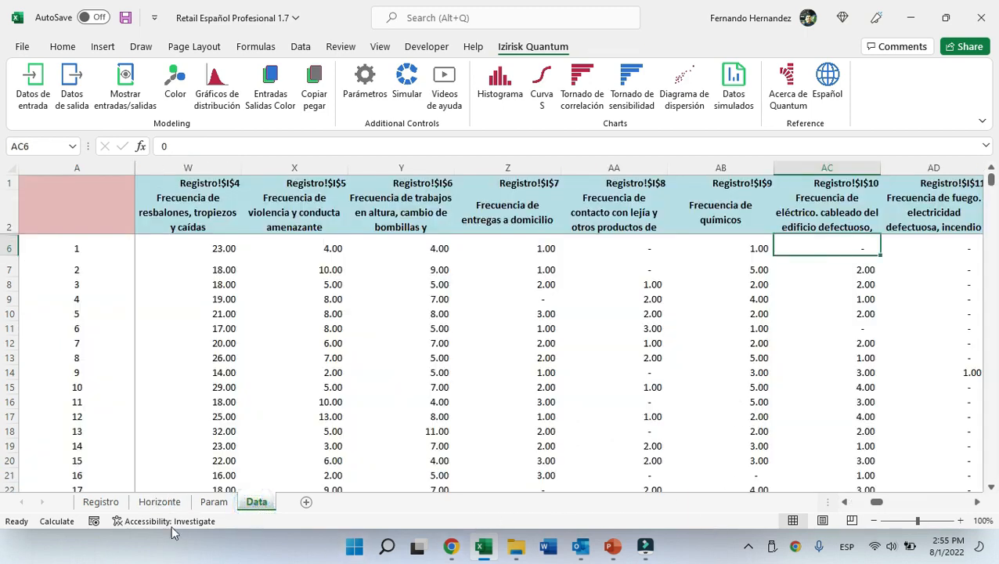
Set the evaluation statistic in AB1 of the Registro sheet to Percentil.
{"action": "left_click", "coordinate": [101, 502]}
{"action": "left_click", "coordinate": [776, 188]}
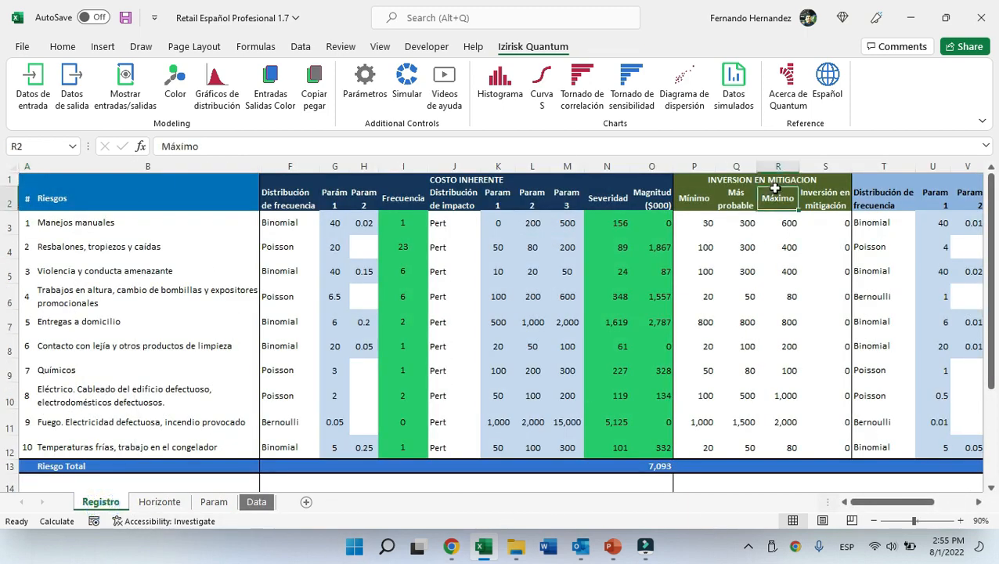
{"action": "key", "text": "ctrl+Right"}
{"action": "key", "text": "Right"}
{"action": "key", "text": "Right"}
{"action": "key", "text": "Right"}
{"action": "key", "text": "Right"}
{"action": "key", "text": "Right"}
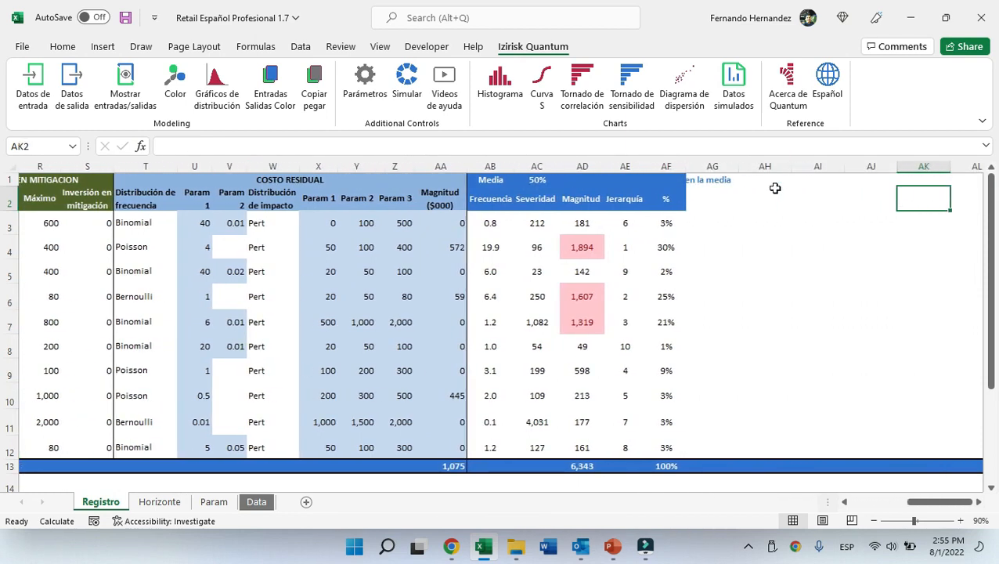
{"action": "left_click", "coordinate": [499, 182]}
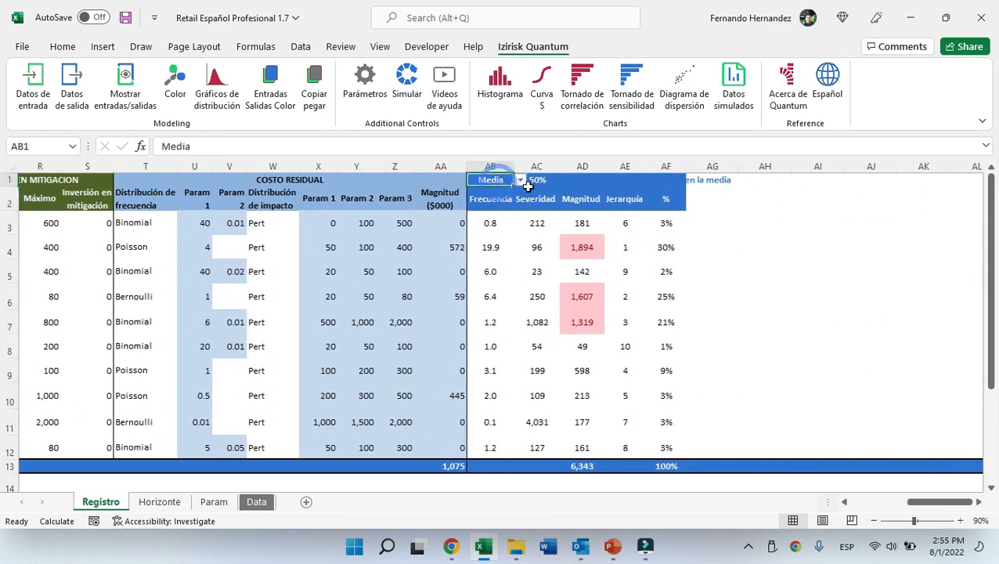
{"action": "left_click", "coordinate": [520, 181]}
{"action": "left_click", "coordinate": [505, 201]}
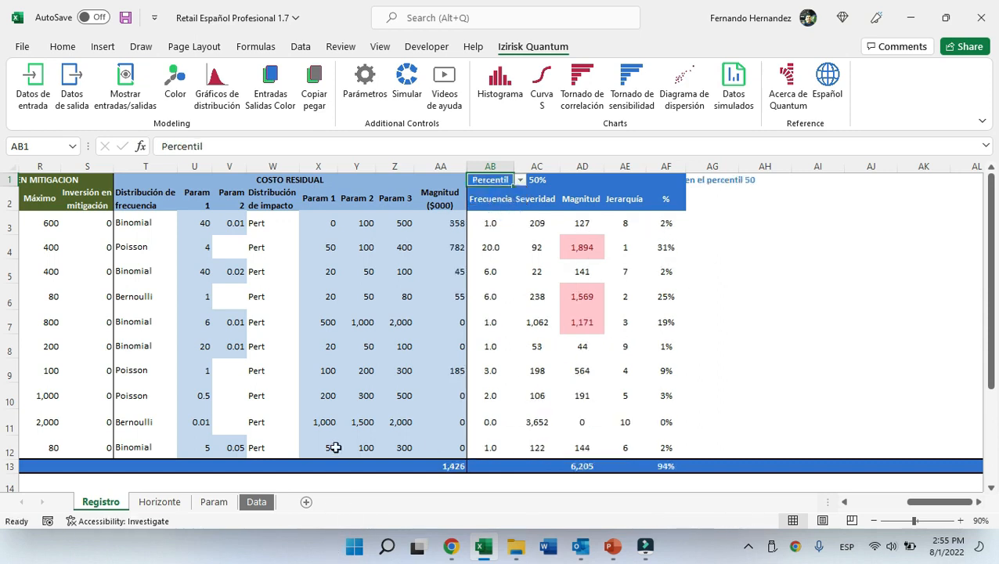
Hide columns F through AA in the Registro sheet.
{"action": "key", "text": "ctrl+Home"}
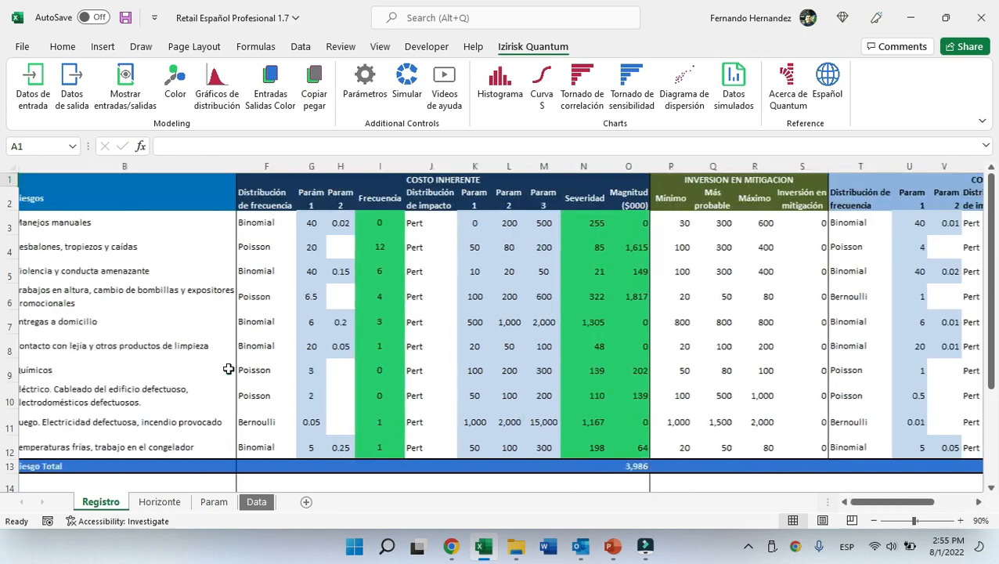
{"action": "left_click", "coordinate": [295, 168]}
{"action": "left_click_drag", "start_coordinate": [294, 167], "coordinate": [674, 239]}
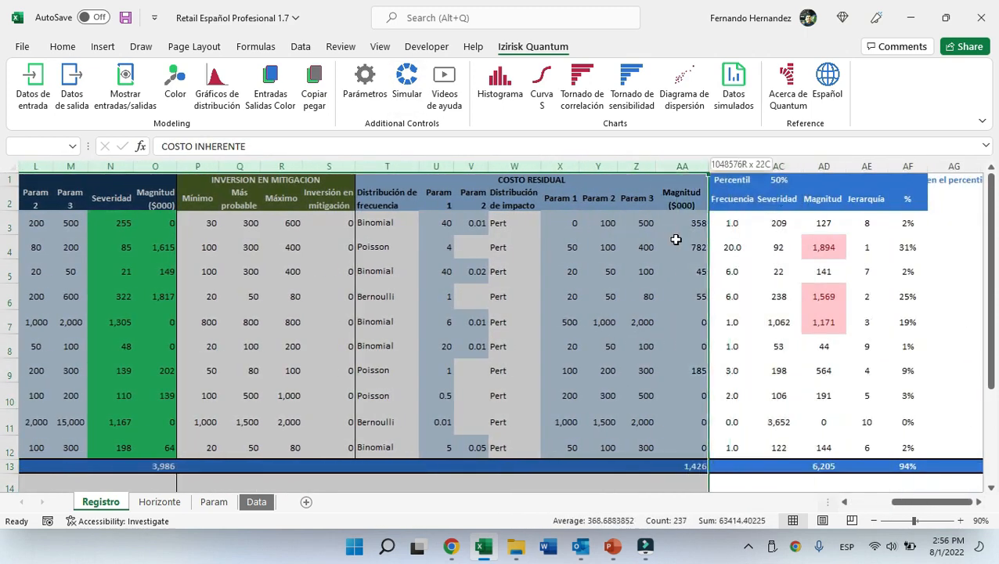
{"action": "right_click", "coordinate": [665, 276]}
{"action": "left_click", "coordinate": [703, 245]}
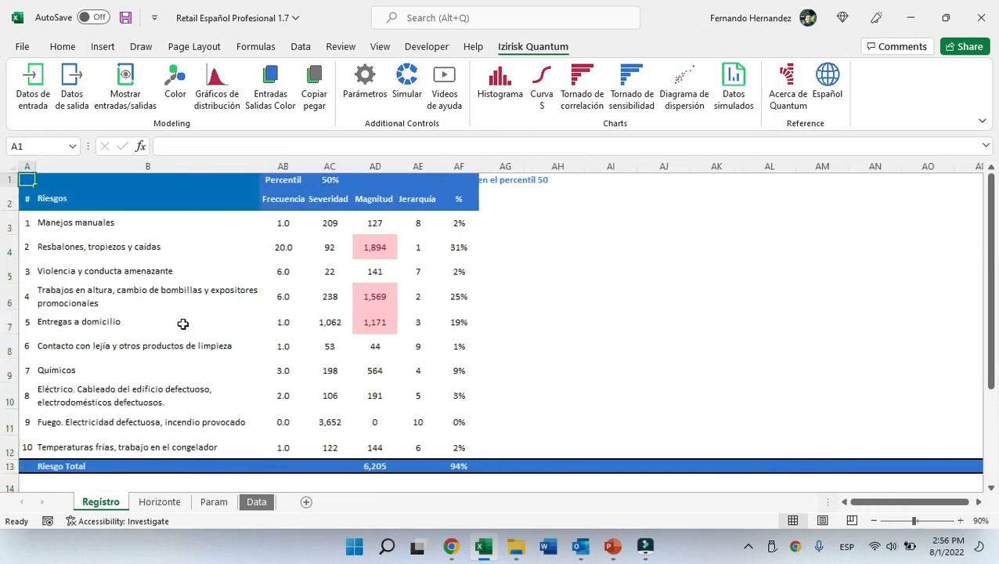
Check the percentile in AC1 and the magnitude formula in AD4, and examine the highlighted risks in rows 4, 6 and 7.
{"action": "left_click", "coordinate": [335, 182]}
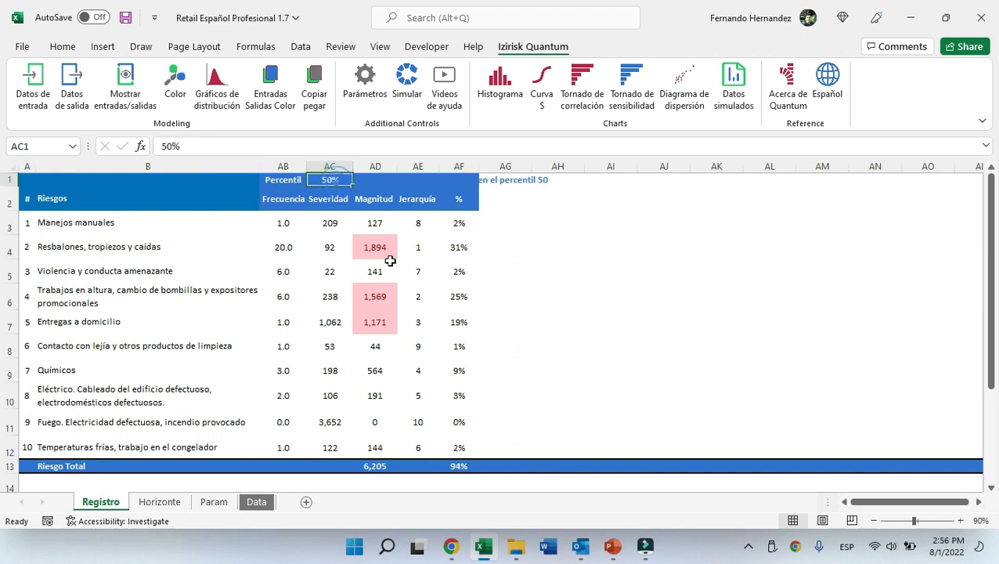
{"action": "left_click", "coordinate": [381, 248]}
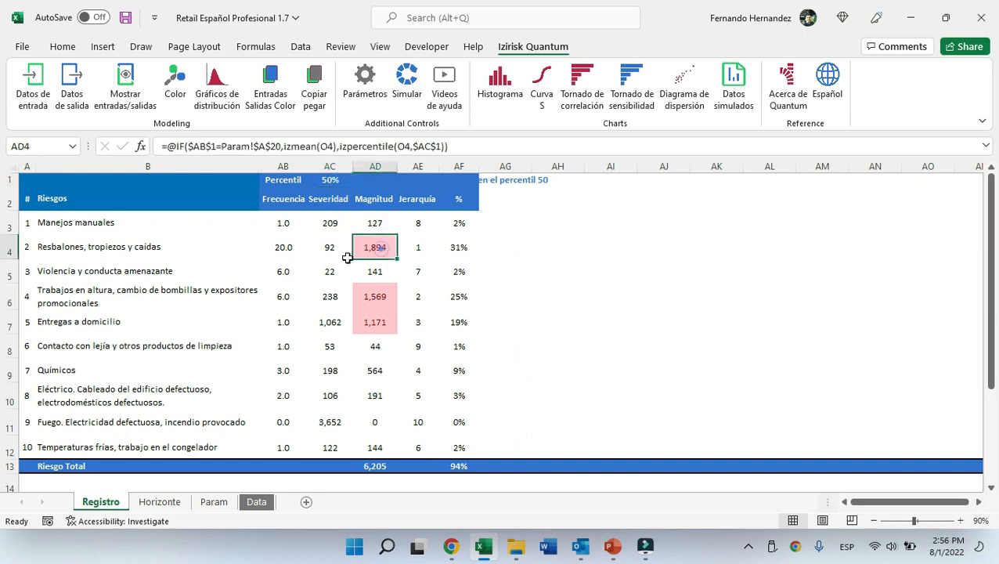
{"action": "left_click", "coordinate": [9, 247]}
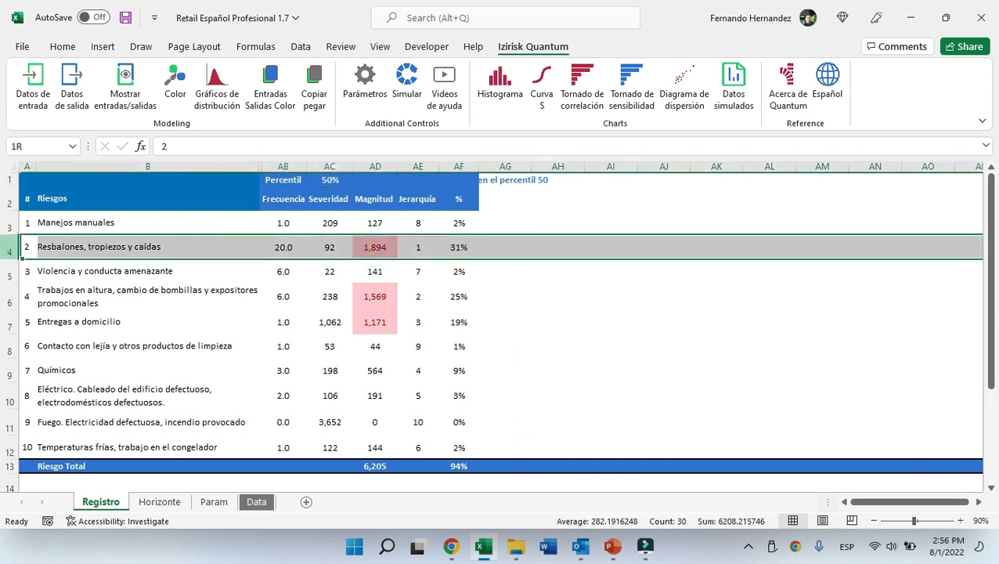
{"action": "left_click", "coordinate": [10, 298]}
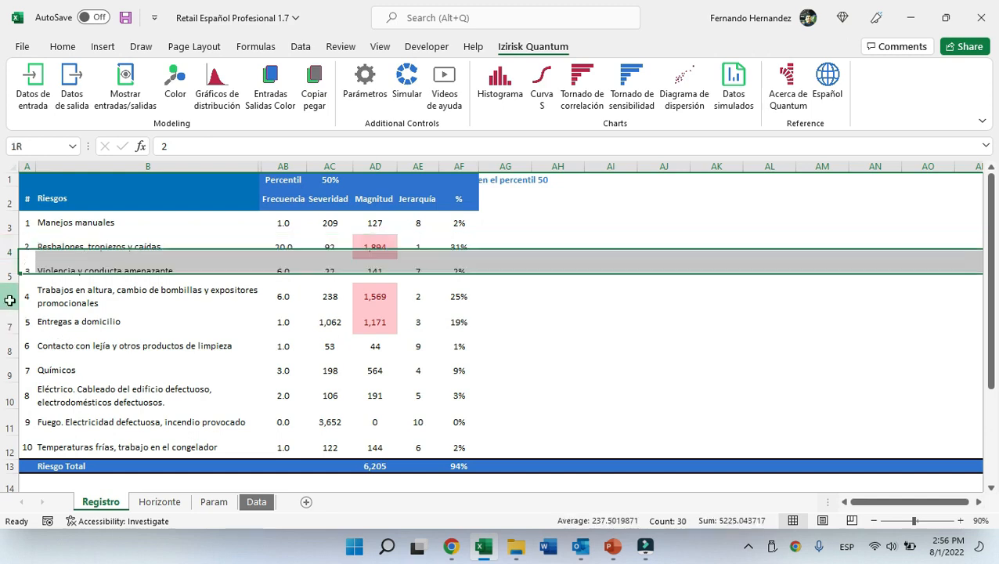
{"action": "left_click", "coordinate": [10, 325]}
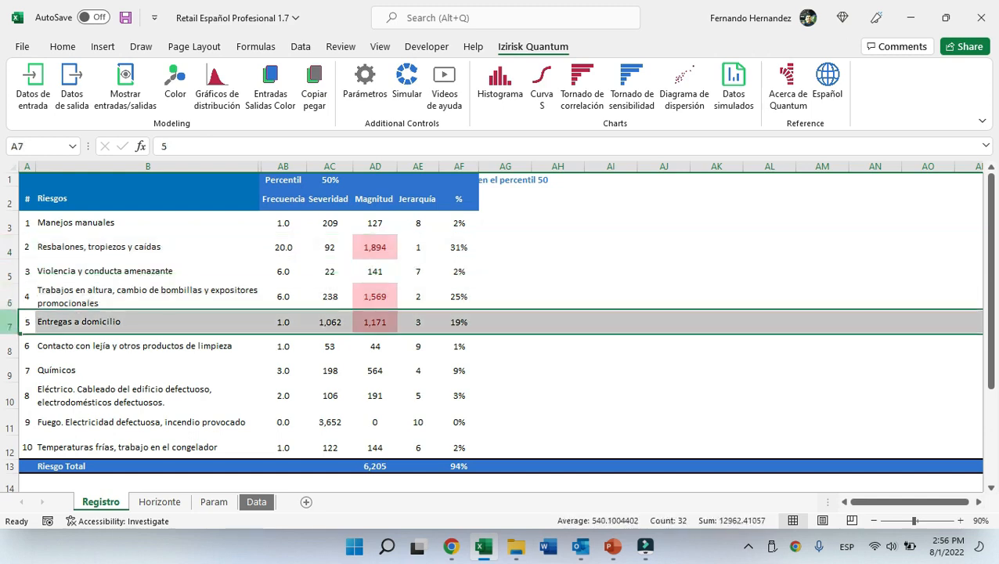
Review the Horizonte charts evaluated at the percentile set in AC1 and return to the Registro sheet.
{"action": "left_click", "coordinate": [329, 179]}
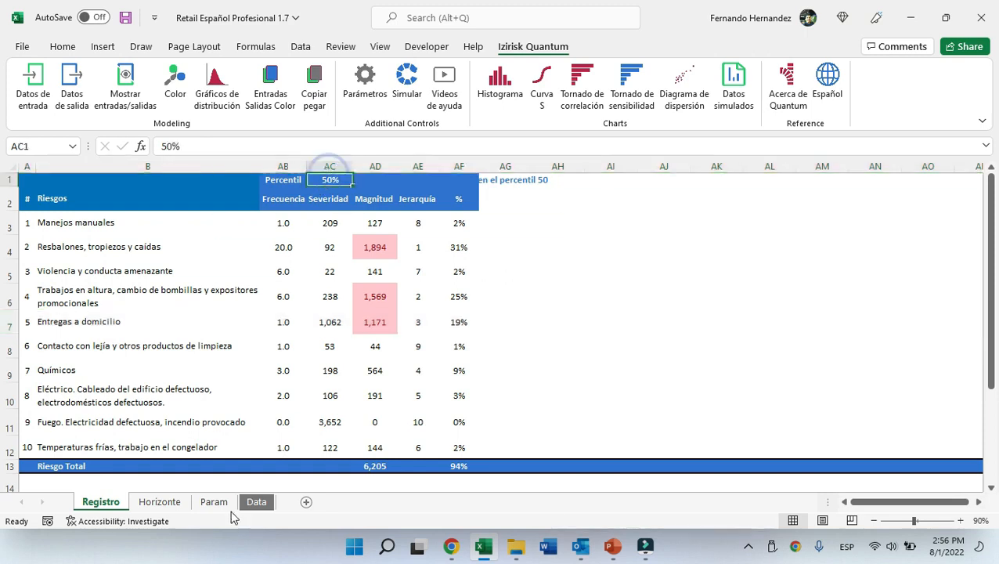
{"action": "left_click", "coordinate": [160, 503]}
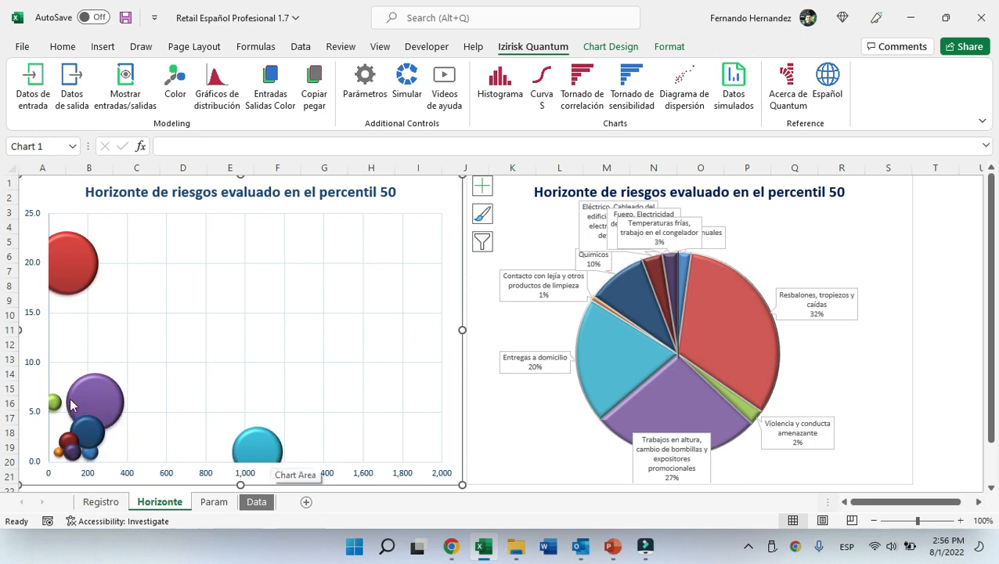
{"action": "left_click", "coordinate": [109, 504]}
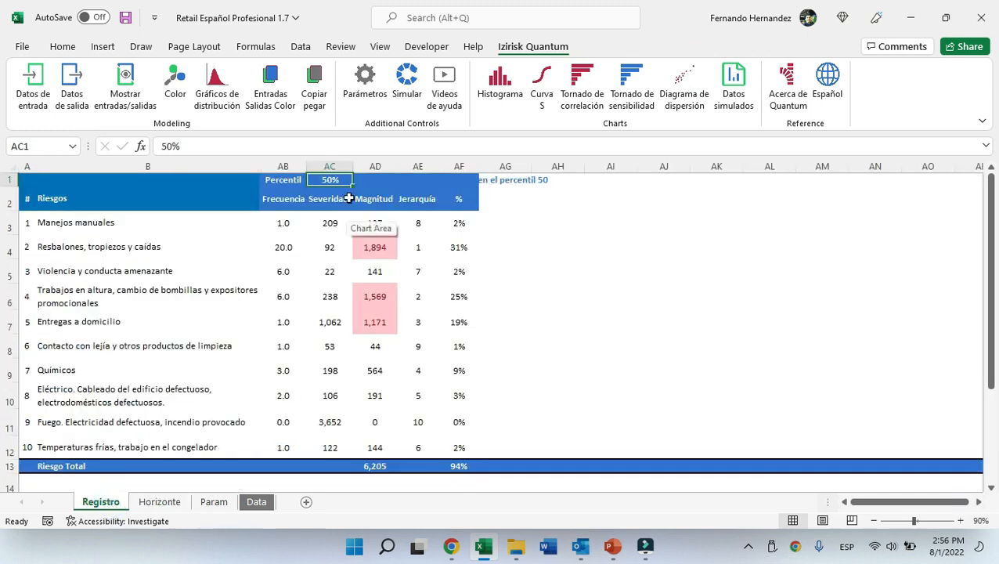
Set the percentile in AC1 of the Registro sheet to 60% and review the resulting Horizonte charts.
{"action": "type", "text": "60"}
{"action": "key", "text": "ctrl+Return"}
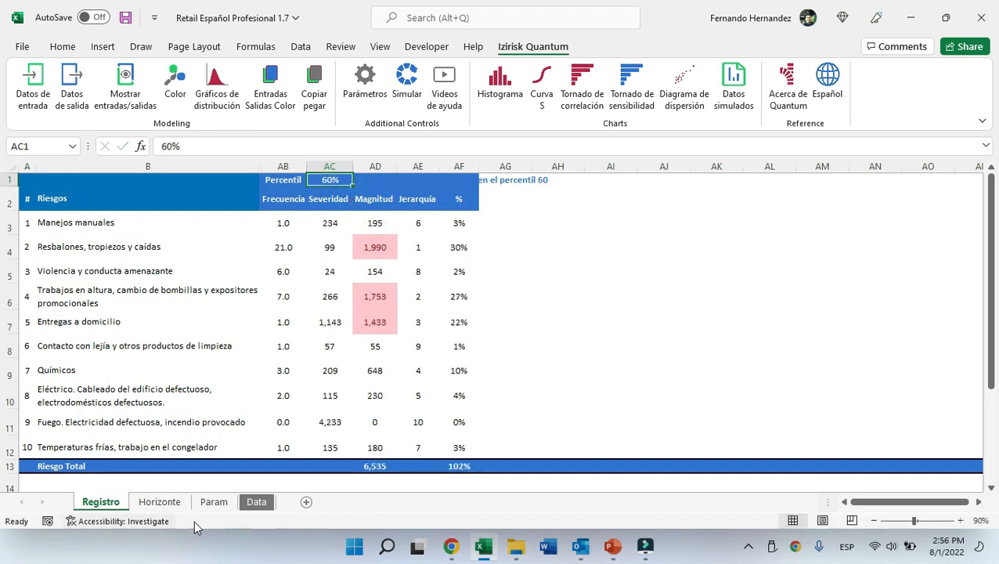
{"action": "left_click", "coordinate": [164, 505]}
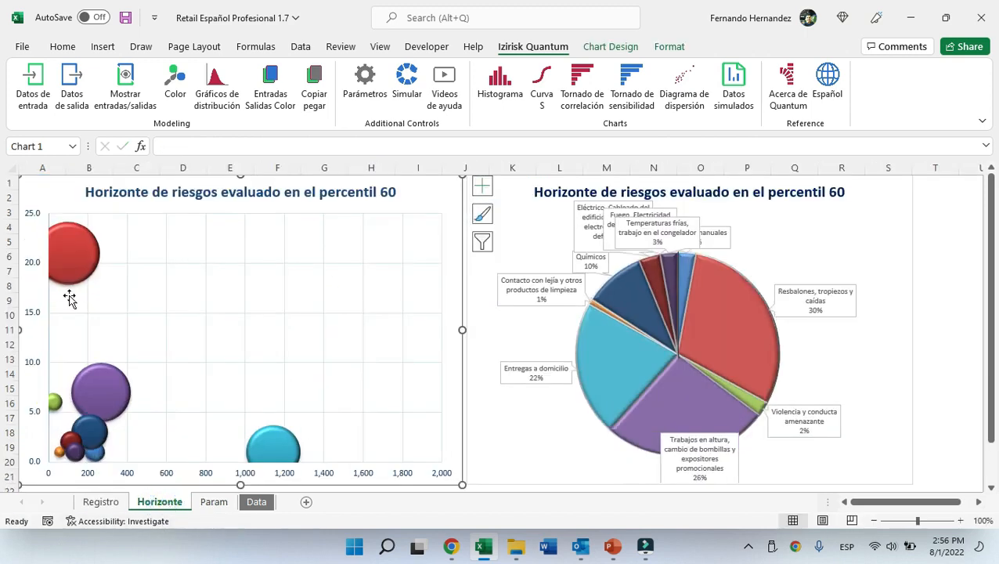
{"action": "left_click", "coordinate": [100, 504]}
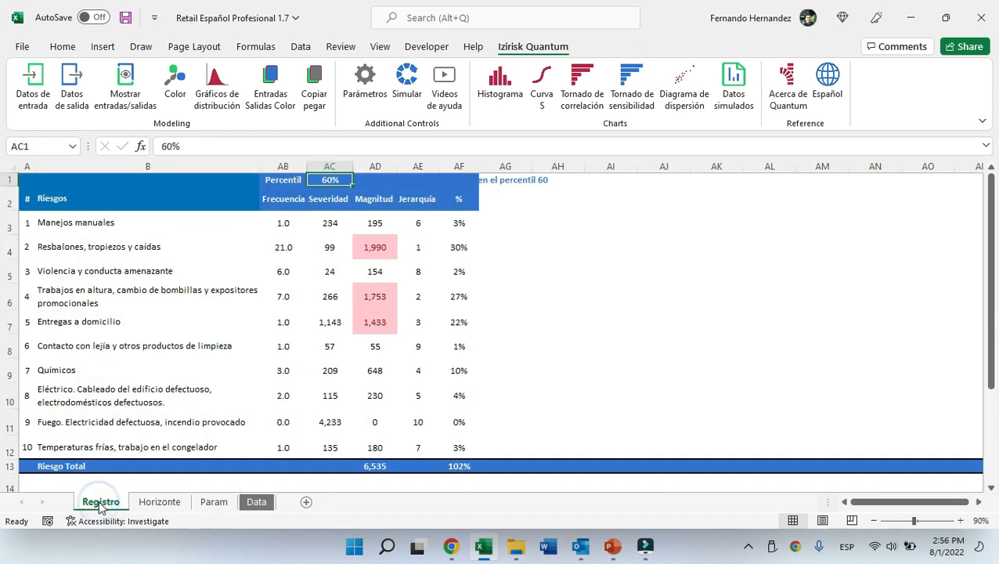
Set the percentile in AC1 to 70%, check the Horizonte charts and return to the Registro sheet.
{"action": "type", "text": "70"}
{"action": "key", "text": "ctrl+Return"}
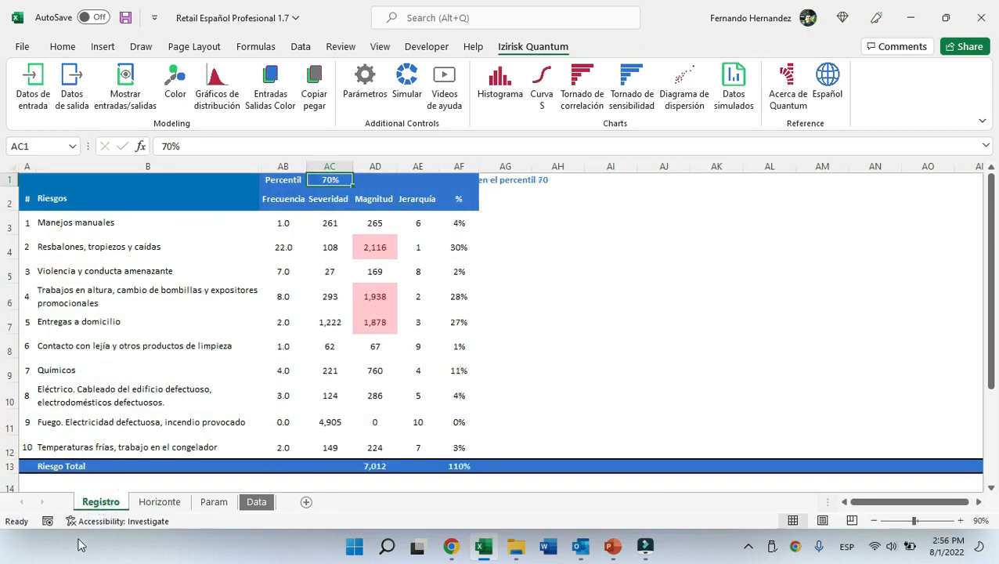
{"action": "left_click", "coordinate": [167, 507]}
{"action": "left_click", "coordinate": [116, 502]}
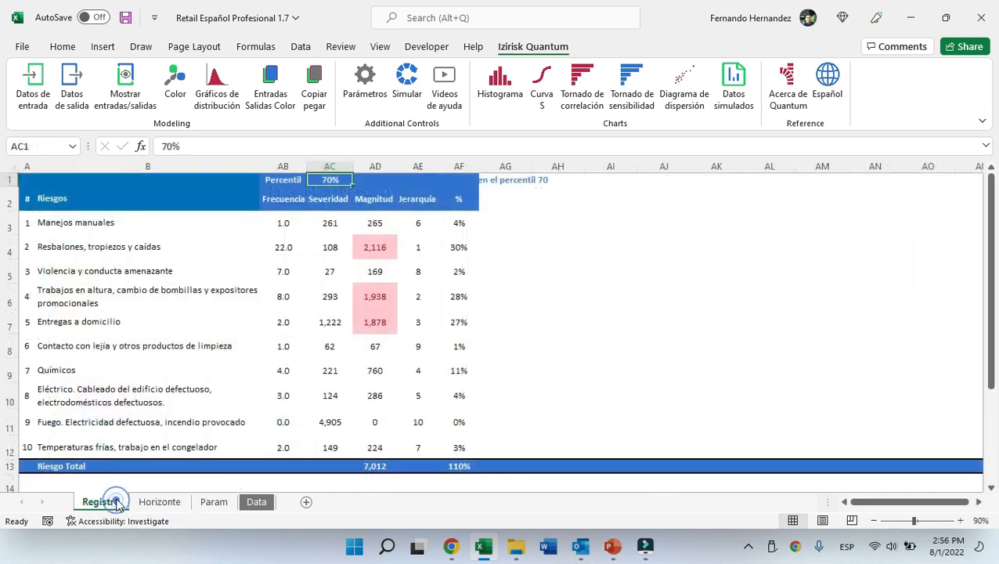
Set the percentile in AC1 to 90%, then examine the Entregas a domicilio row and the Horizonte charts.
{"action": "type", "text": "90"}
{"action": "key", "text": "Return"}
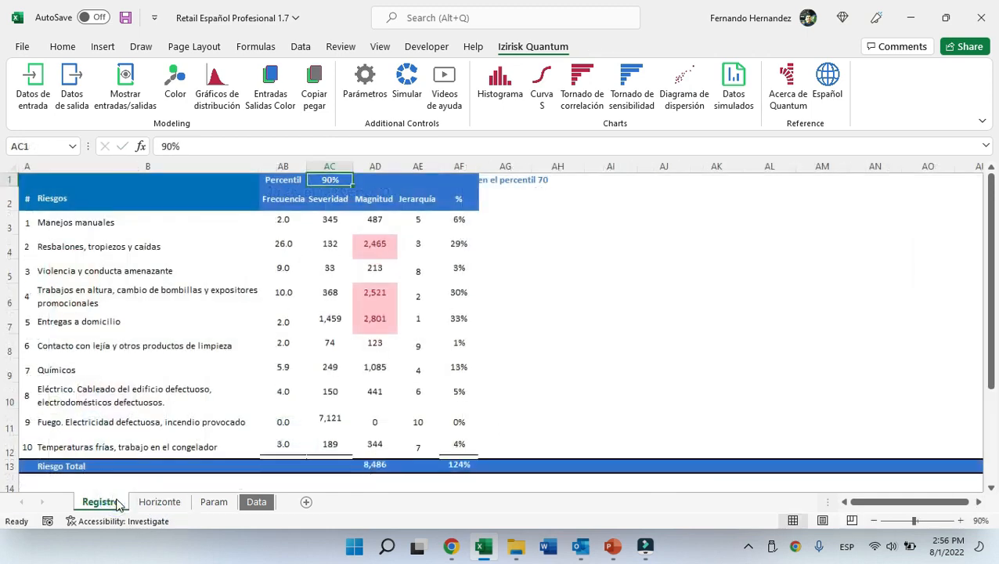
{"action": "left_click", "coordinate": [23, 322]}
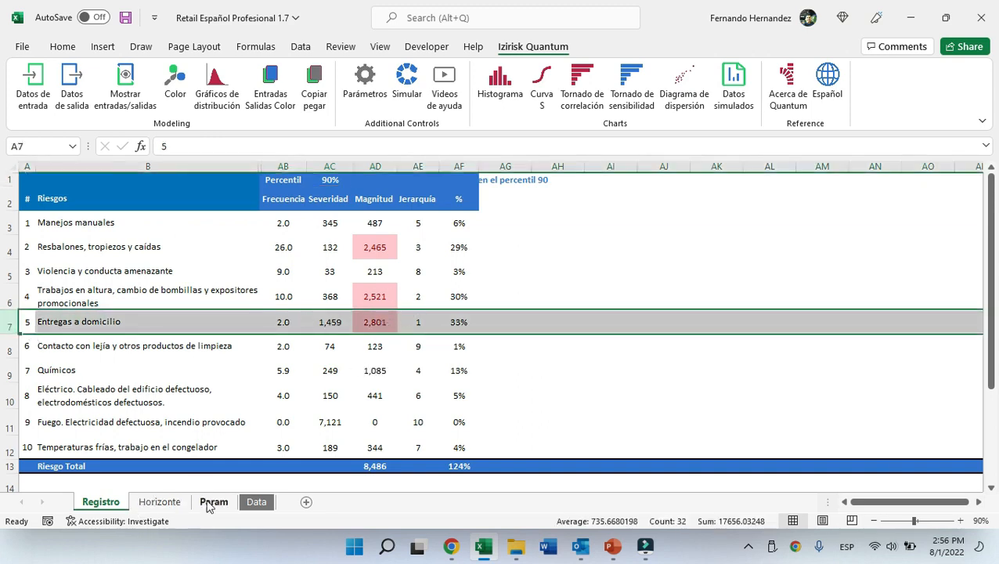
{"action": "left_click", "coordinate": [160, 501]}
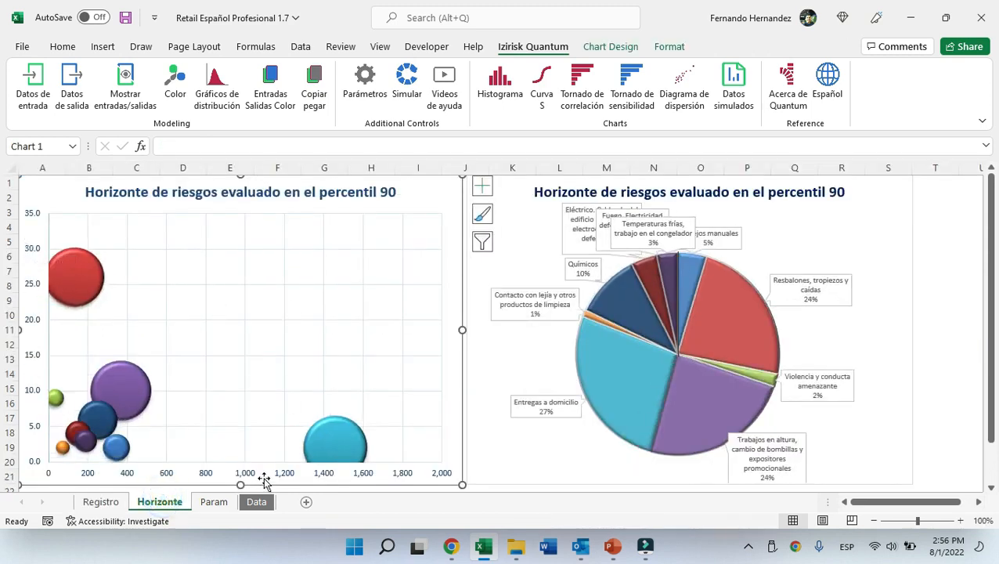
{"action": "left_click", "coordinate": [101, 501]}
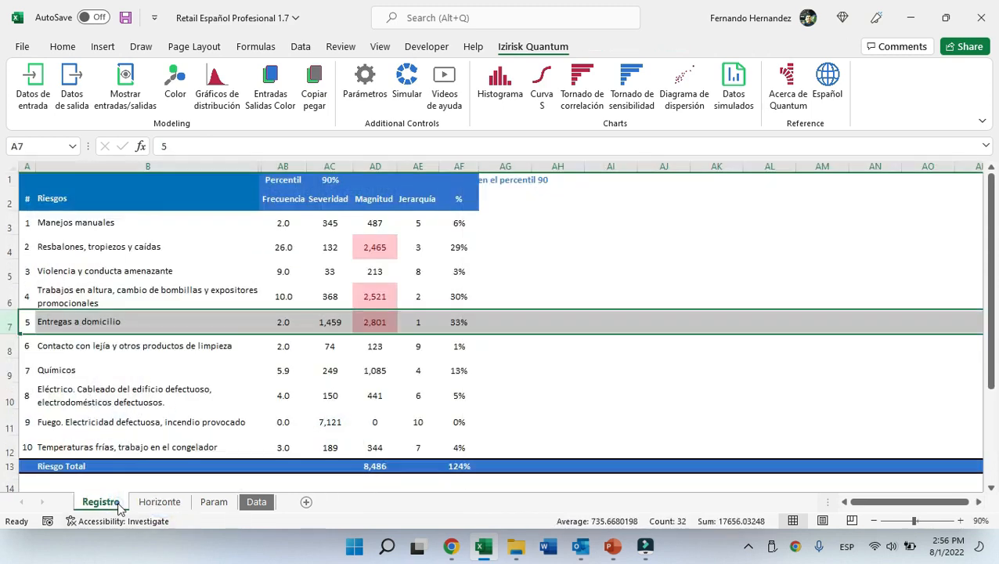
Set the percentile in AC1 to 95%, then review the Horizonte charts and the magnitudes in AD7 and AD3.
{"action": "left_click", "coordinate": [329, 179]}
{"action": "type", "text": "9"}
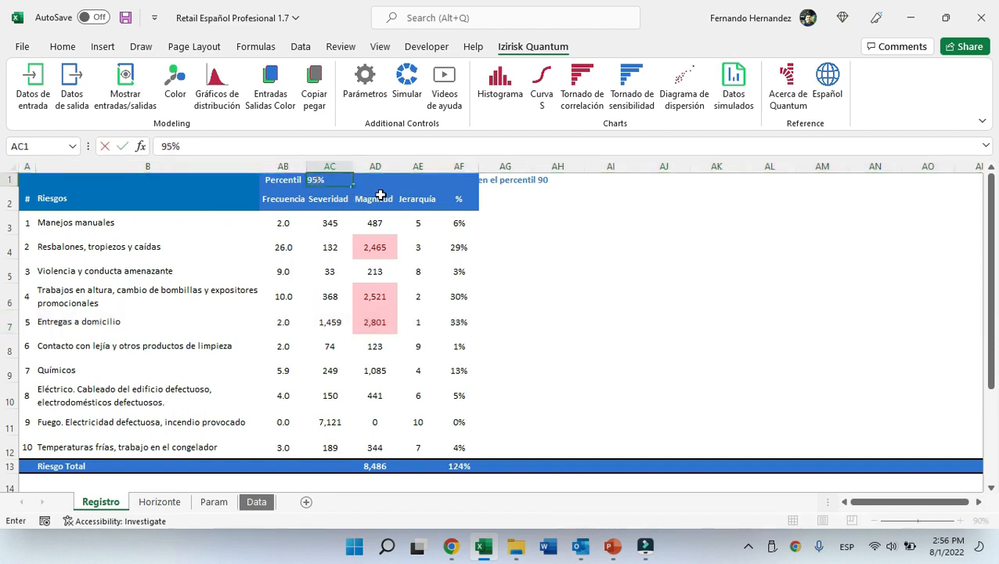
{"action": "key", "text": "ctrl+Return"}
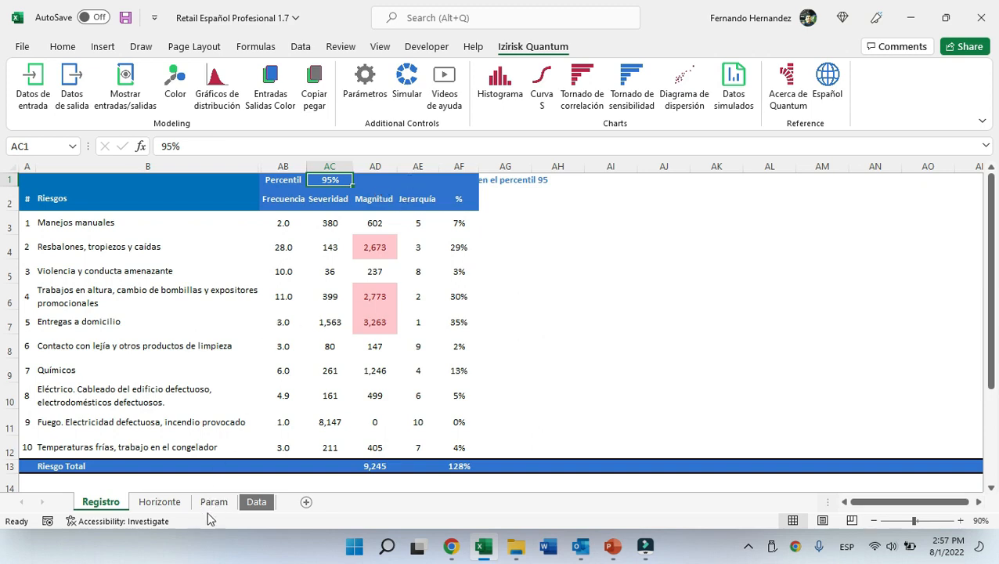
{"action": "left_click", "coordinate": [159, 502]}
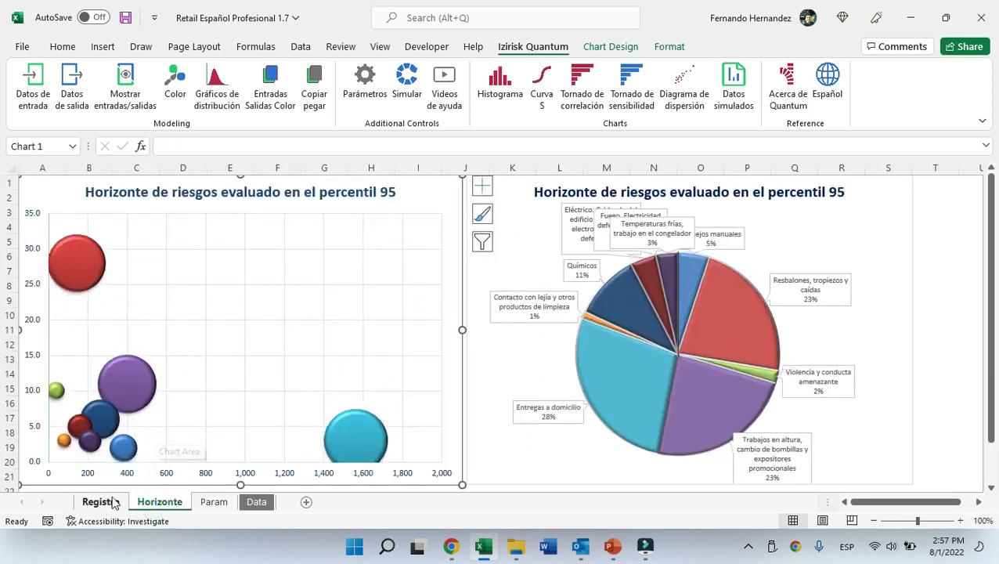
{"action": "left_click", "coordinate": [100, 502]}
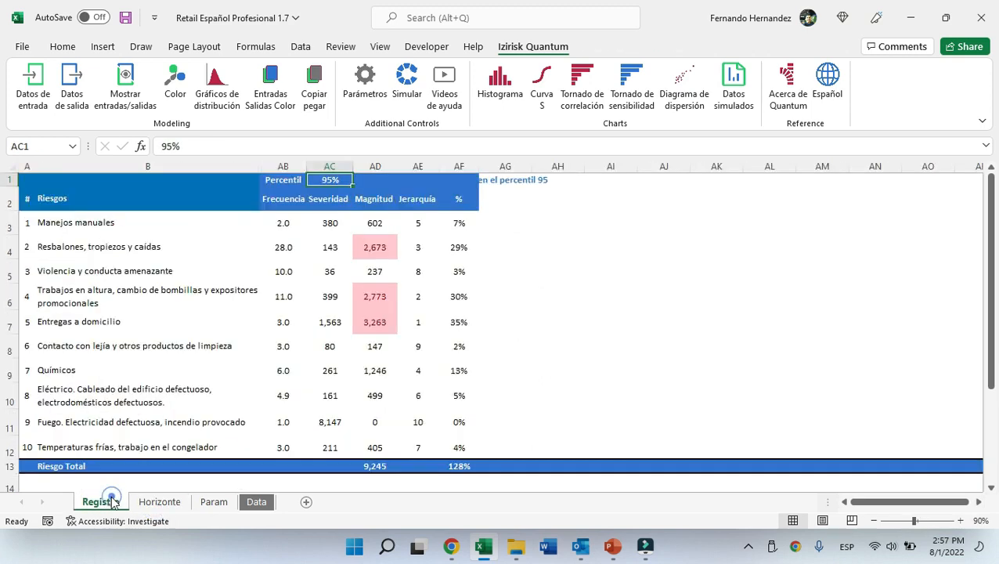
{"action": "left_click", "coordinate": [364, 322]}
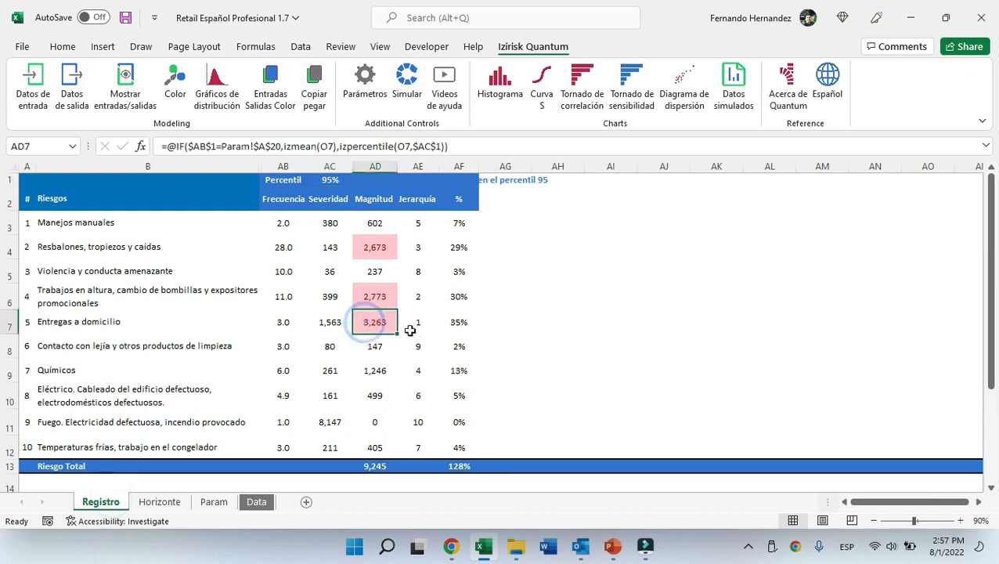
{"action": "left_click", "coordinate": [374, 225]}
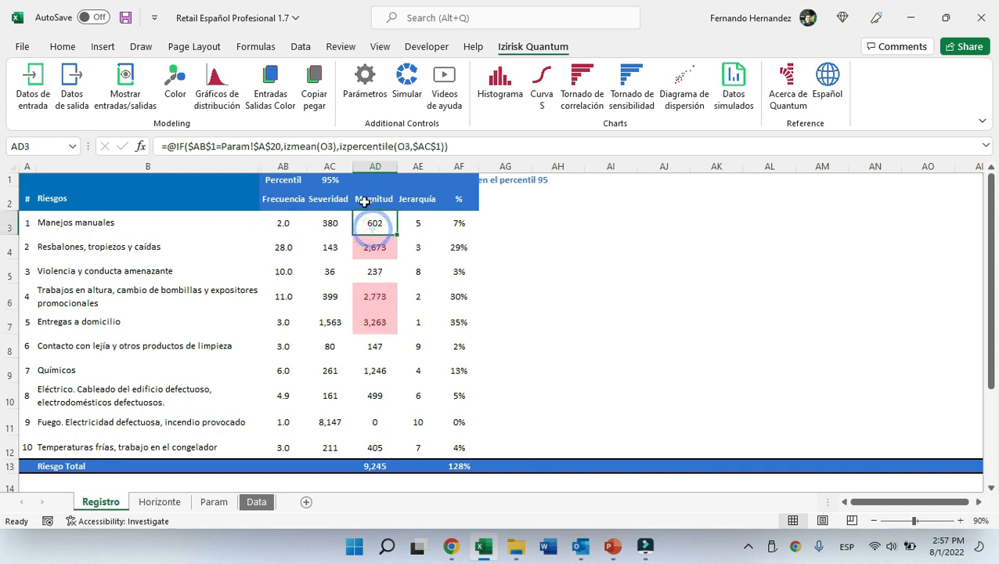
Set the percentile in AC1 to 99%, then examine the Fuego risk in row 11 and the Horizonte charts.
{"action": "left_click", "coordinate": [332, 180]}
{"action": "type", "text": "99"}
{"action": "key", "text": "ctrl+Return"}
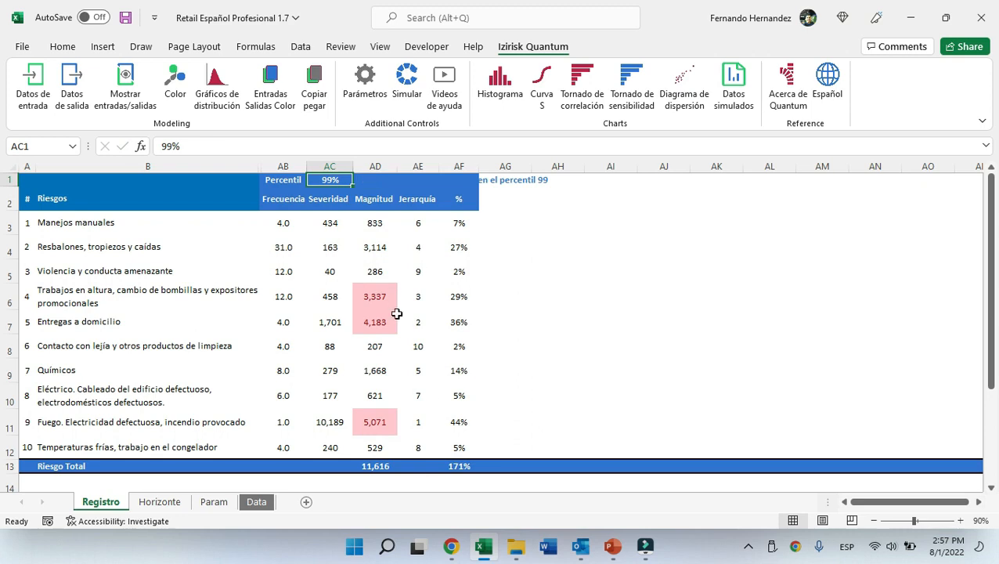
{"action": "left_click", "coordinate": [9, 423]}
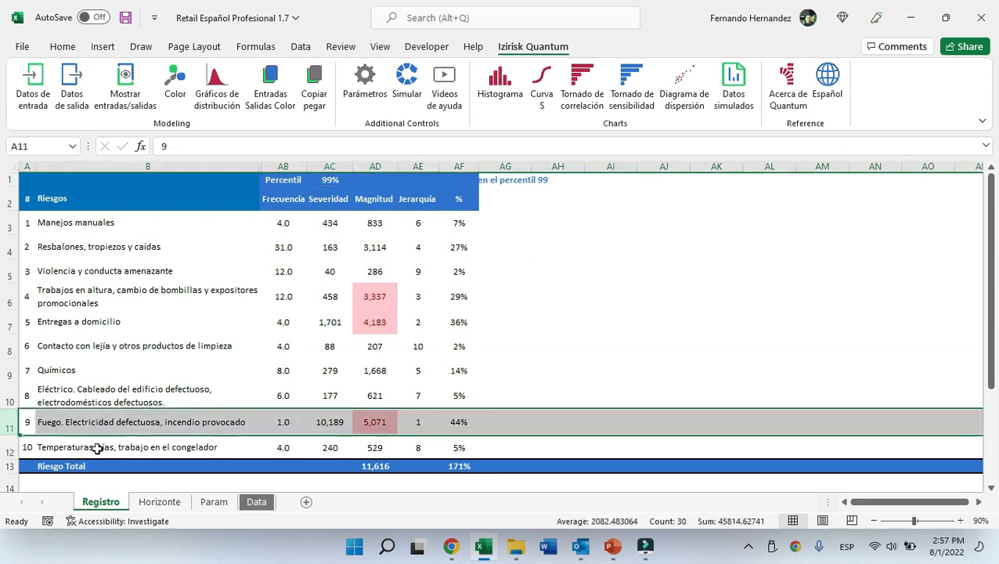
{"action": "left_click", "coordinate": [165, 508]}
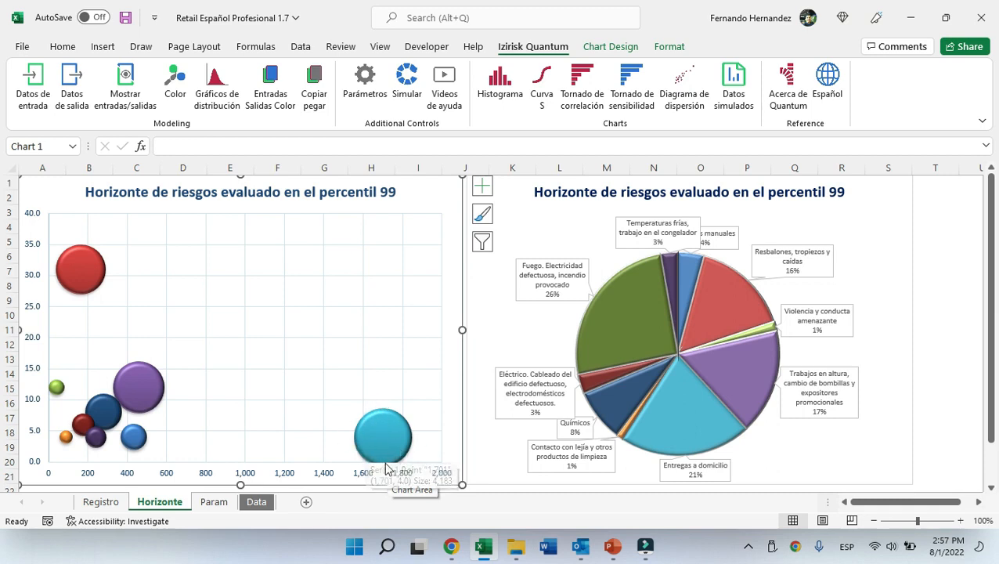
{"action": "mouse_move", "coordinate": [398, 452]}
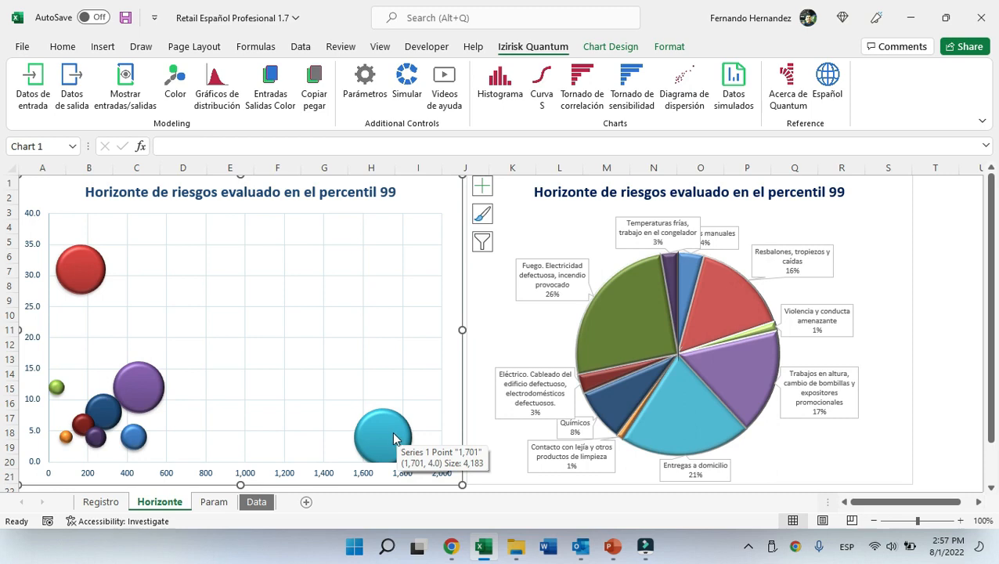
{"action": "left_click", "coordinate": [94, 502]}
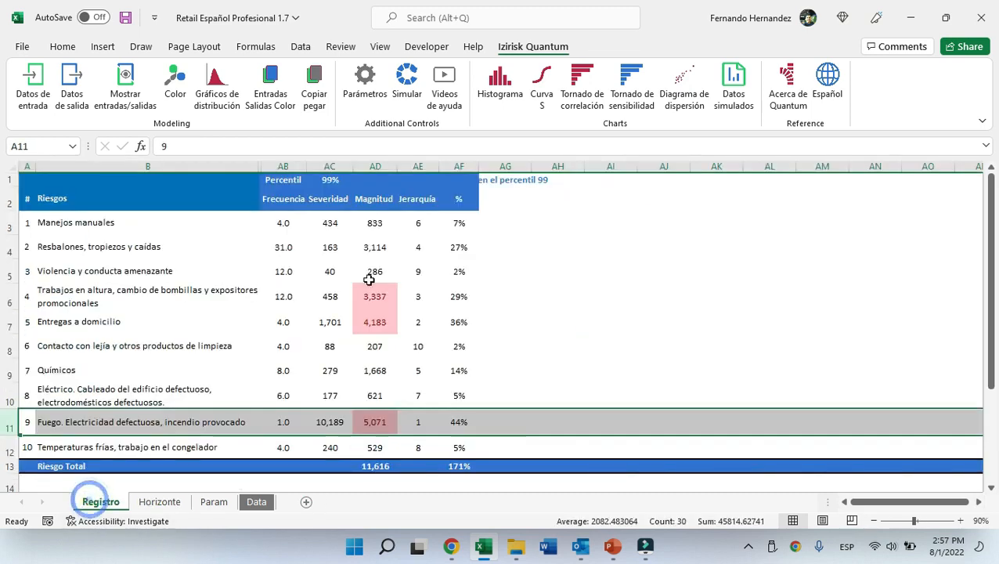
Set the evaluation statistic in AB1 to Media, then review the Horizonte charts and the Fuego risk in row 11.
{"action": "left_click", "coordinate": [288, 182]}
{"action": "left_click", "coordinate": [312, 180]}
{"action": "left_click", "coordinate": [297, 196]}
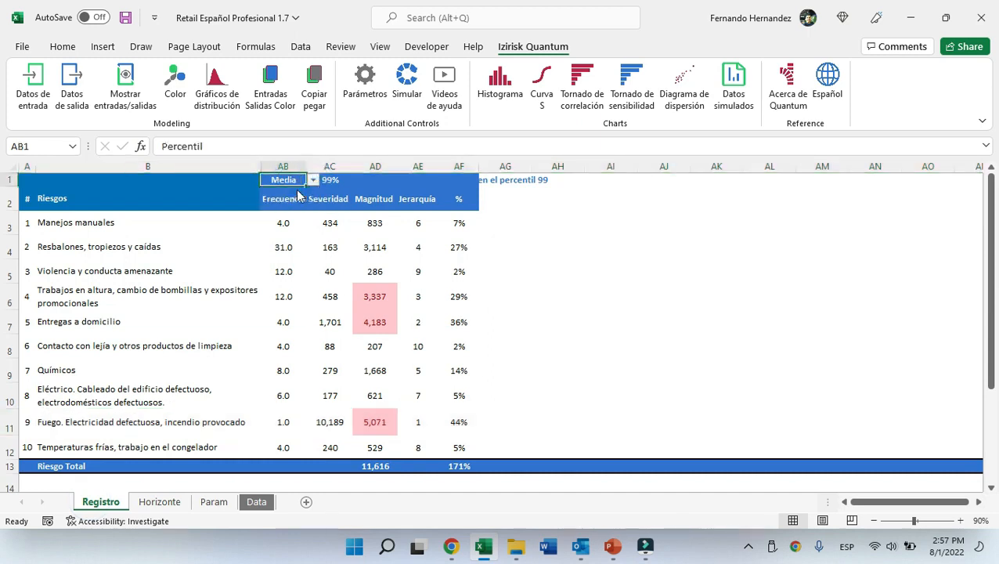
{"action": "left_click", "coordinate": [160, 502]}
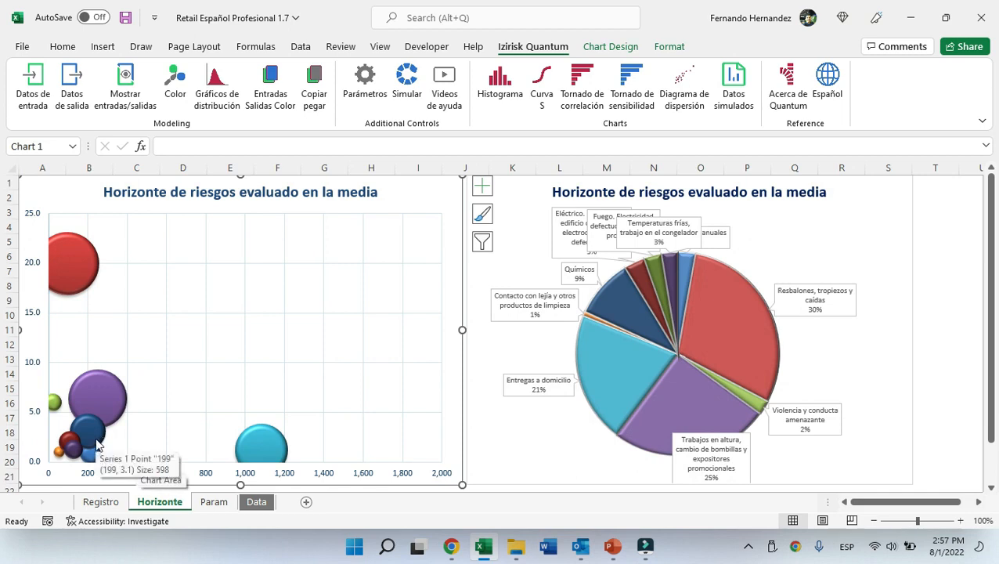
{"action": "left_click", "coordinate": [232, 502]}
{"action": "left_click", "coordinate": [100, 505]}
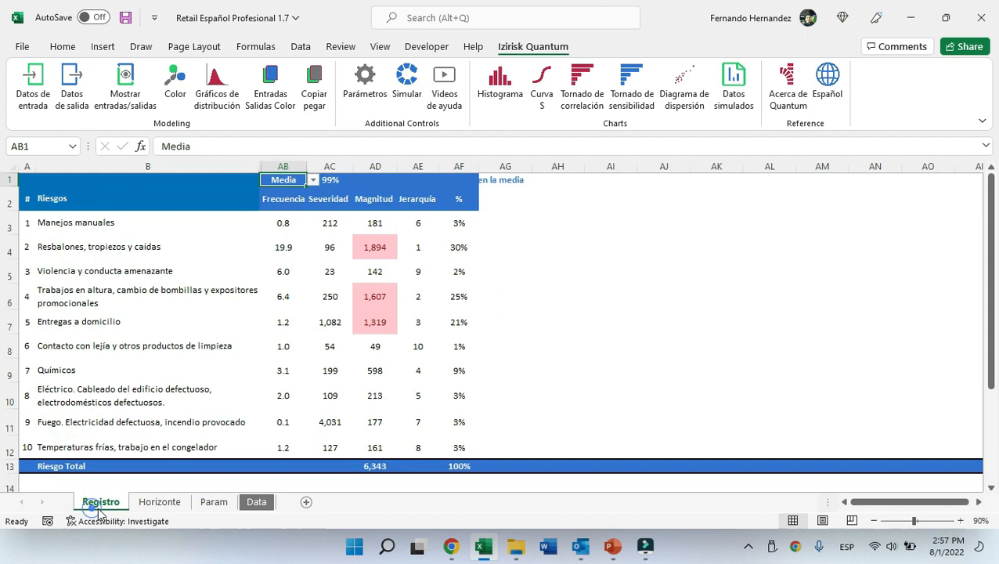
{"action": "left_click_drag", "start_coordinate": [67, 422], "coordinate": [472, 420]}
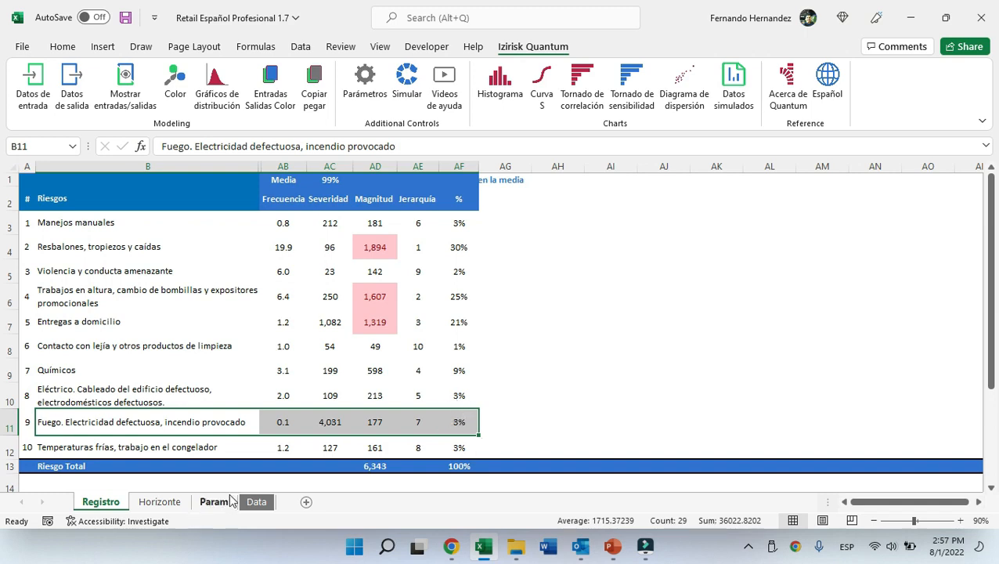
Set AB1 back to Percentil, recheck the Fuego row and the Horizonte charts, and return to cell A1 of Registro.
{"action": "left_click", "coordinate": [284, 180]}
{"action": "left_click", "coordinate": [312, 179]}
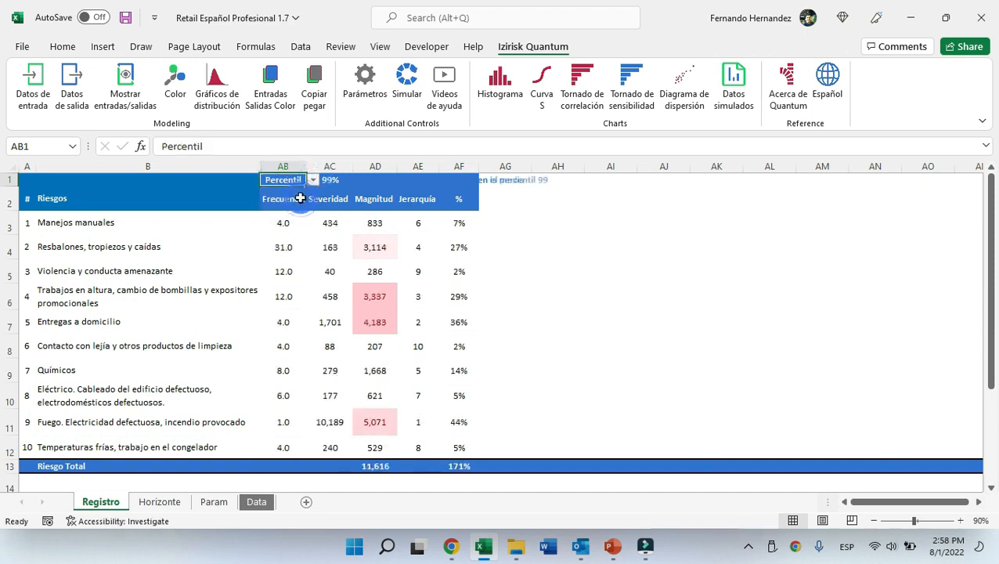
{"action": "left_click_drag", "start_coordinate": [33, 434], "coordinate": [470, 427]}
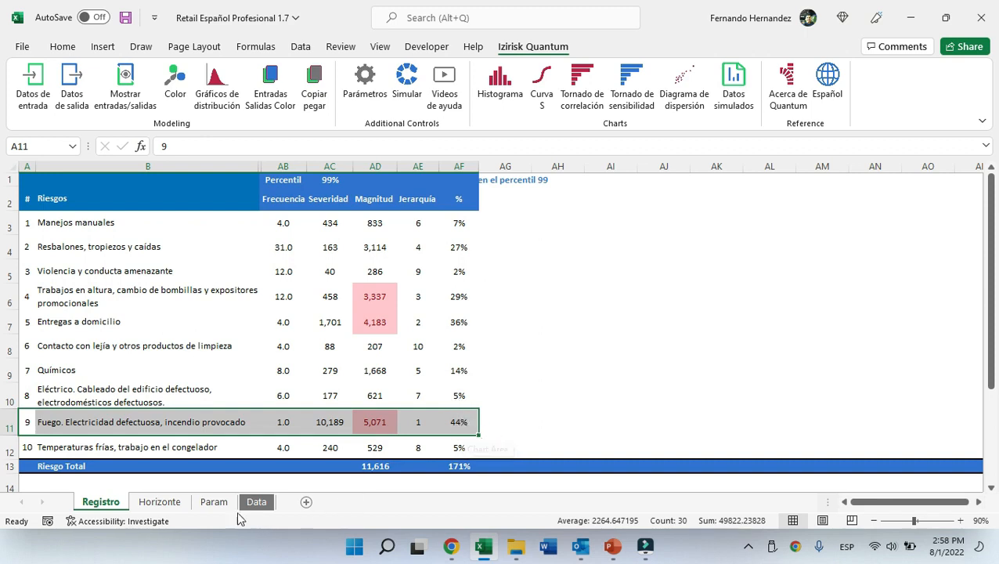
{"action": "left_click", "coordinate": [166, 503]}
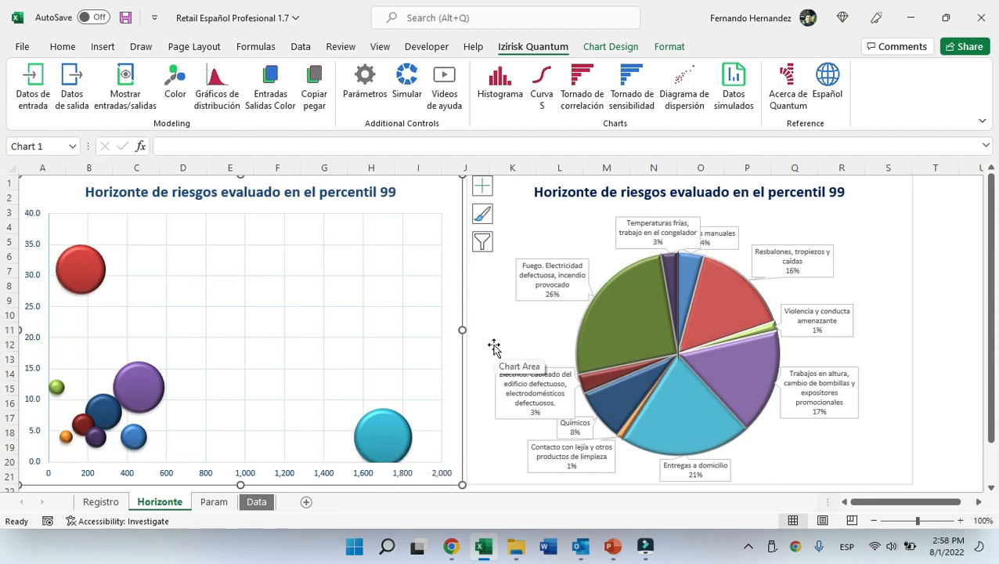
{"action": "left_click", "coordinate": [101, 501]}
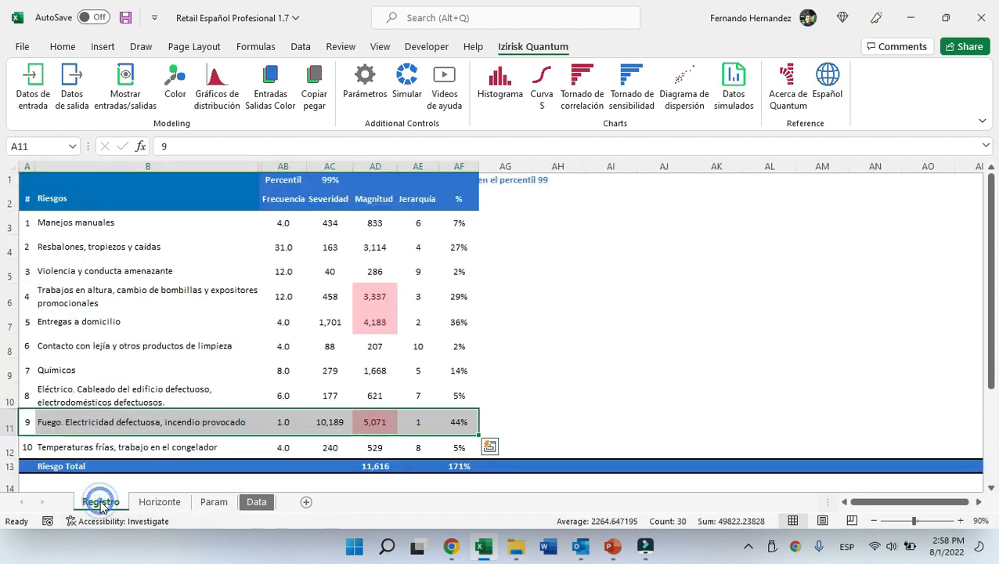
{"action": "key", "text": "ctrl+Home"}
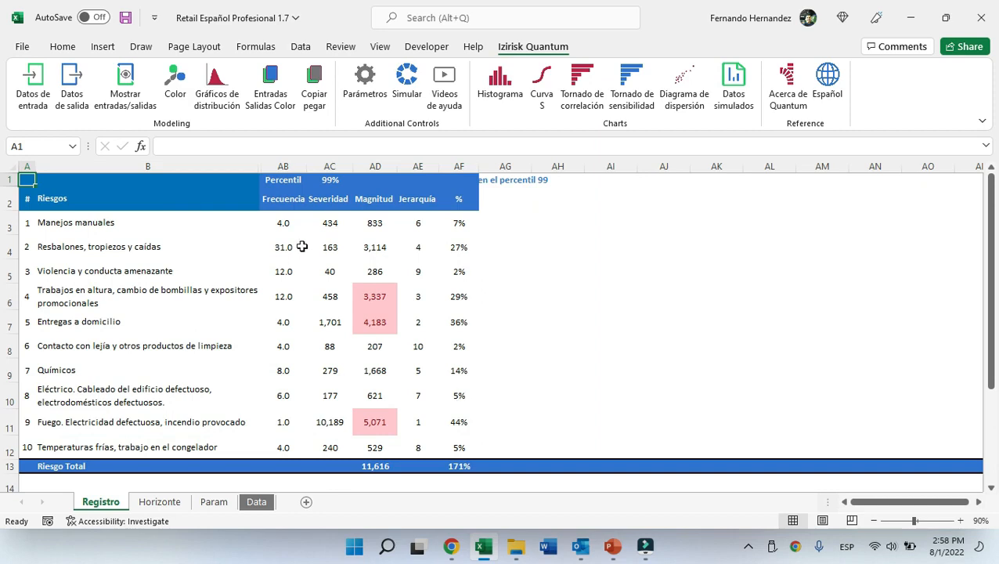